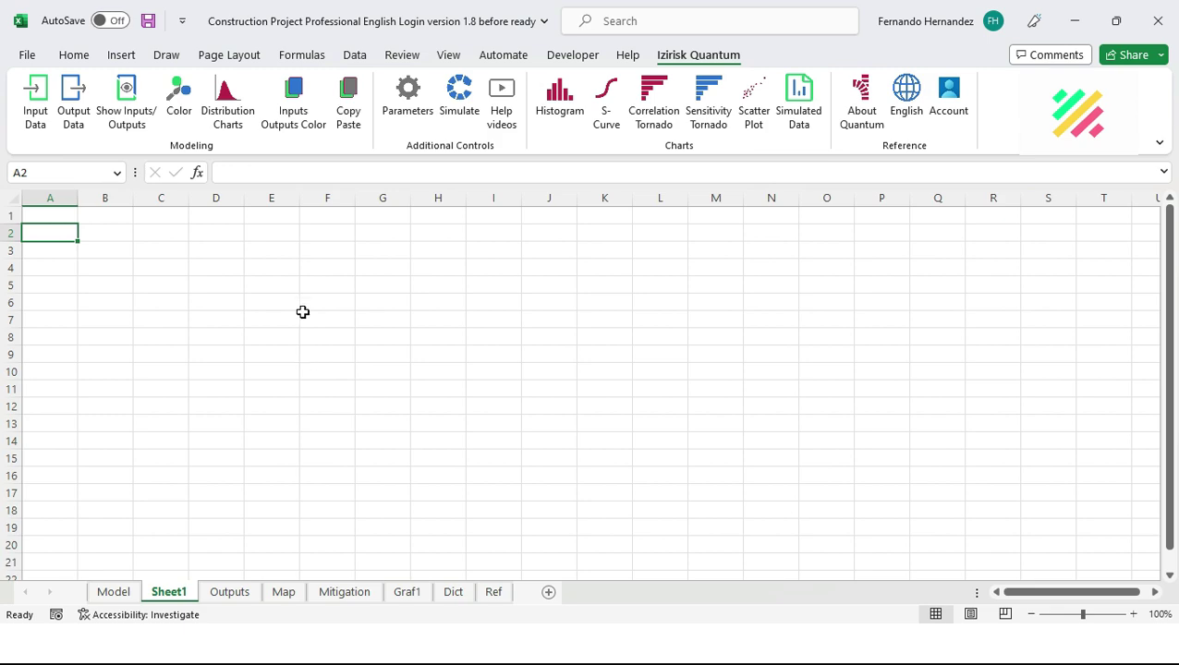
Enter the formula =IZNormal(100,50) in cell A2 of Sheet1 and turn recalculation mode on
text(=)
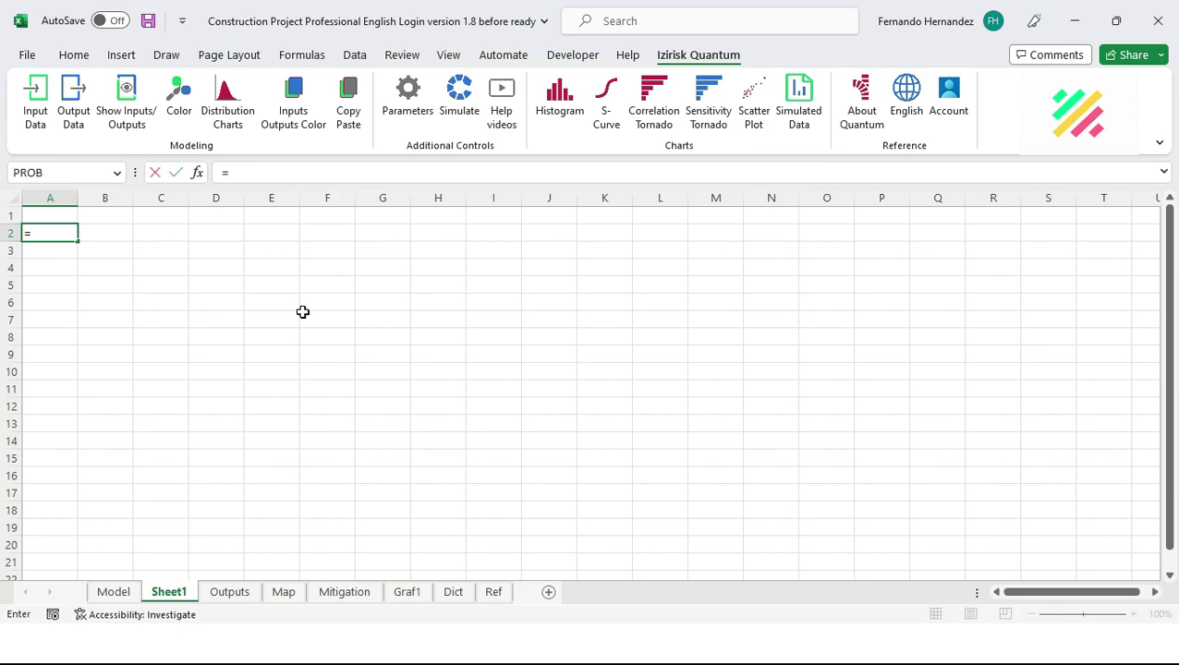
text(iznormal(100,50)
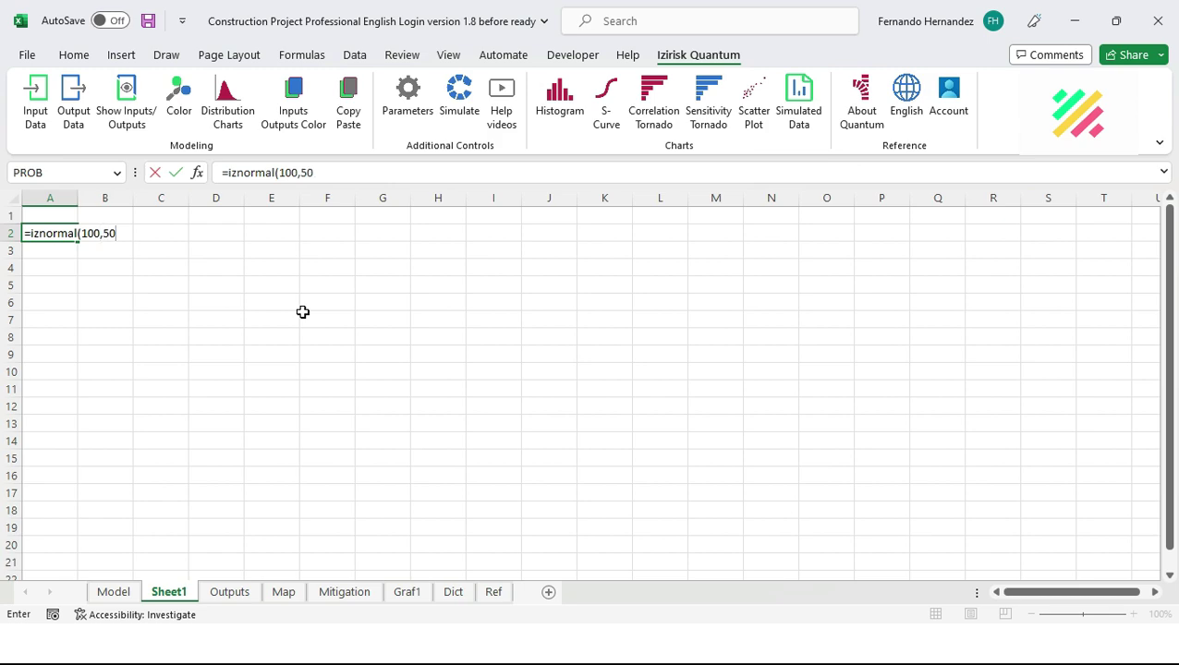
key(ctrl+Return)
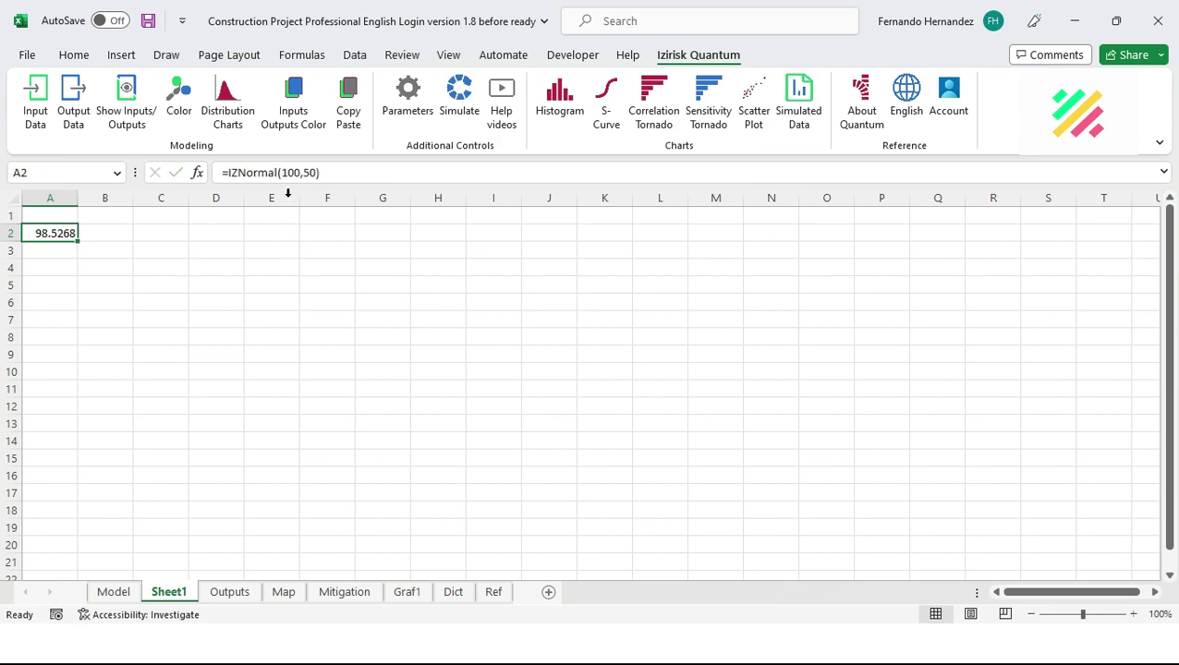
click(347, 107)
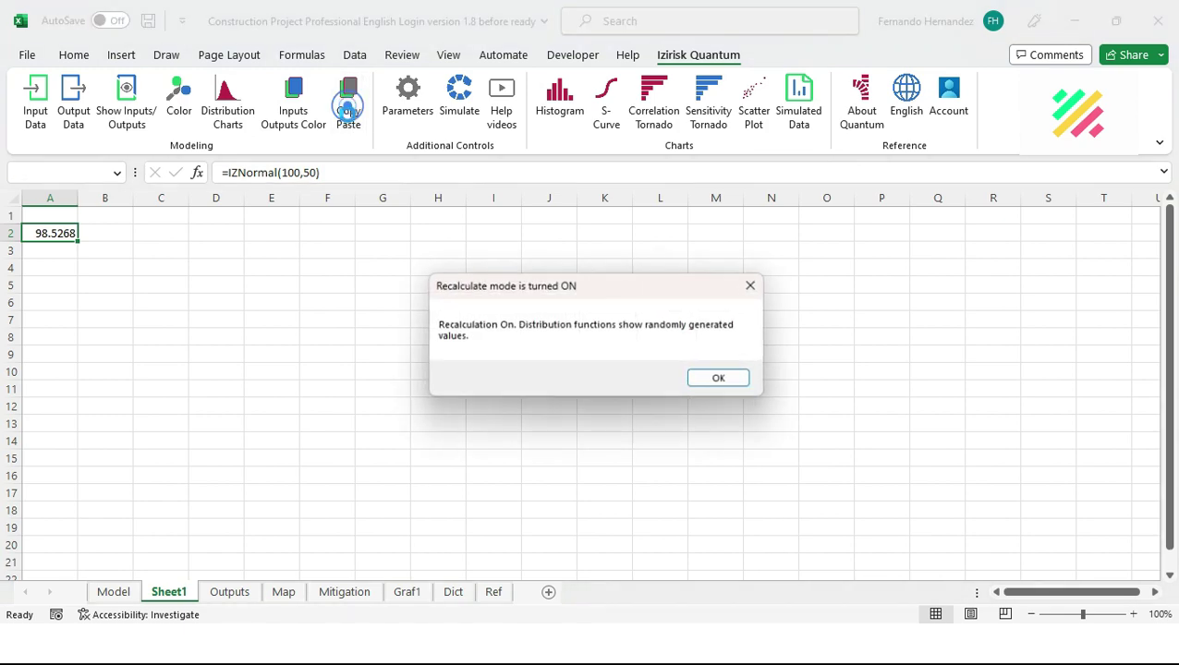
click(707, 377)
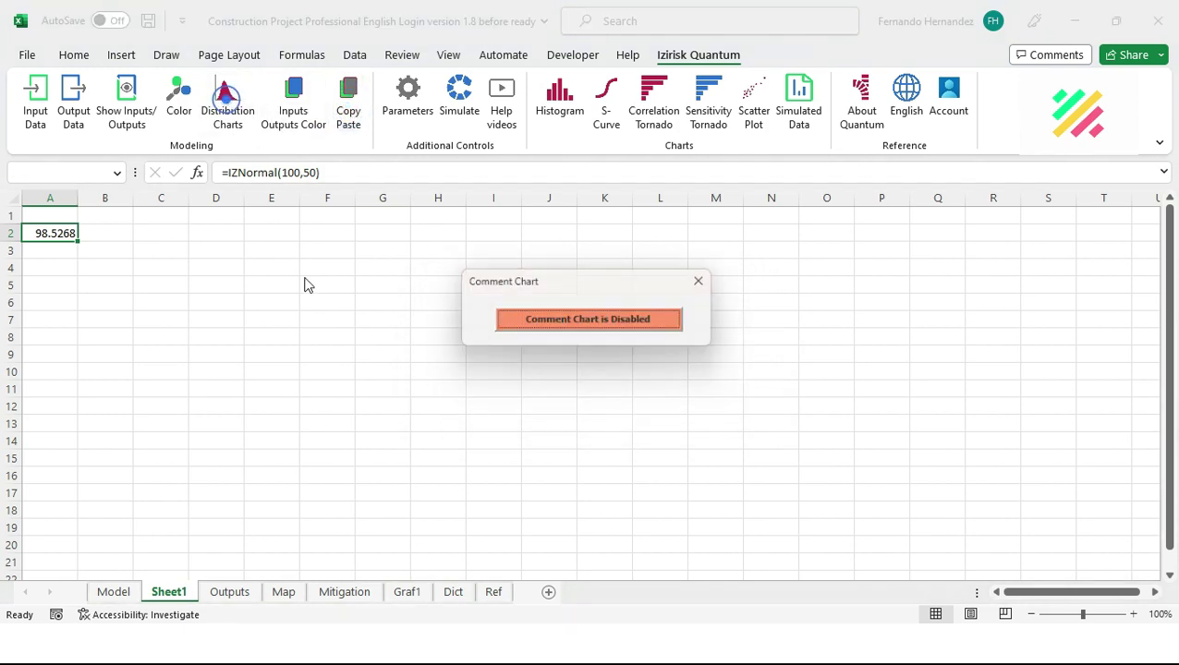
Enable the distribution comment charts and display the Normal distribution chart for cell A2
click(583, 332)
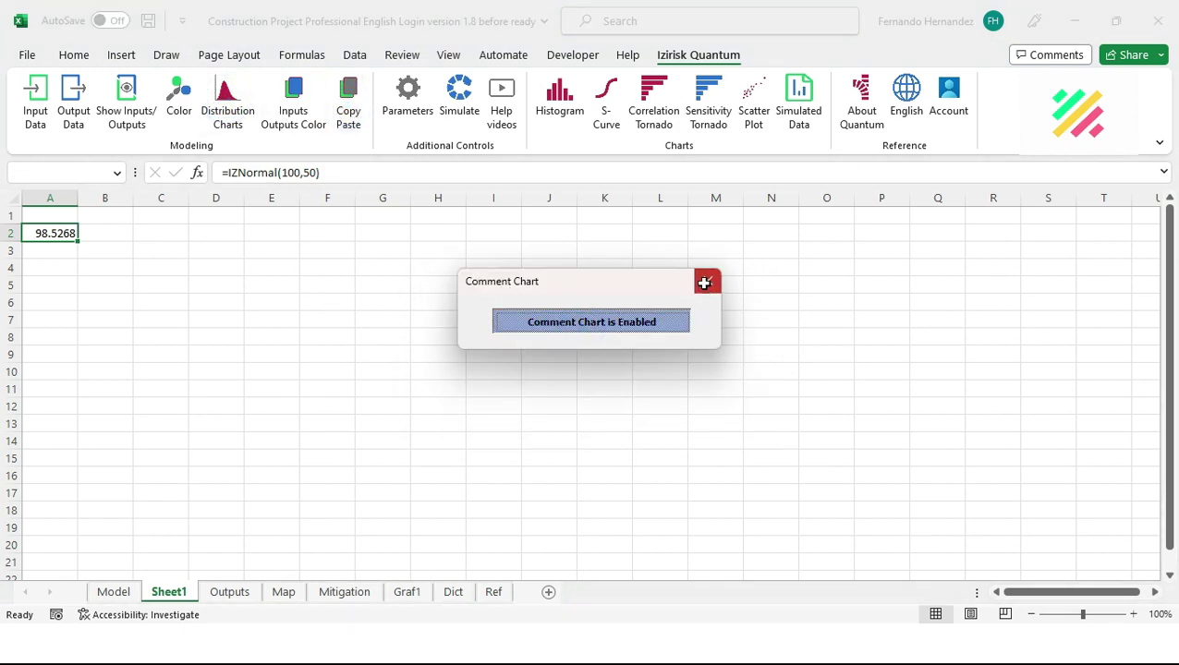
click(707, 281)
click(58, 255)
click(55, 238)
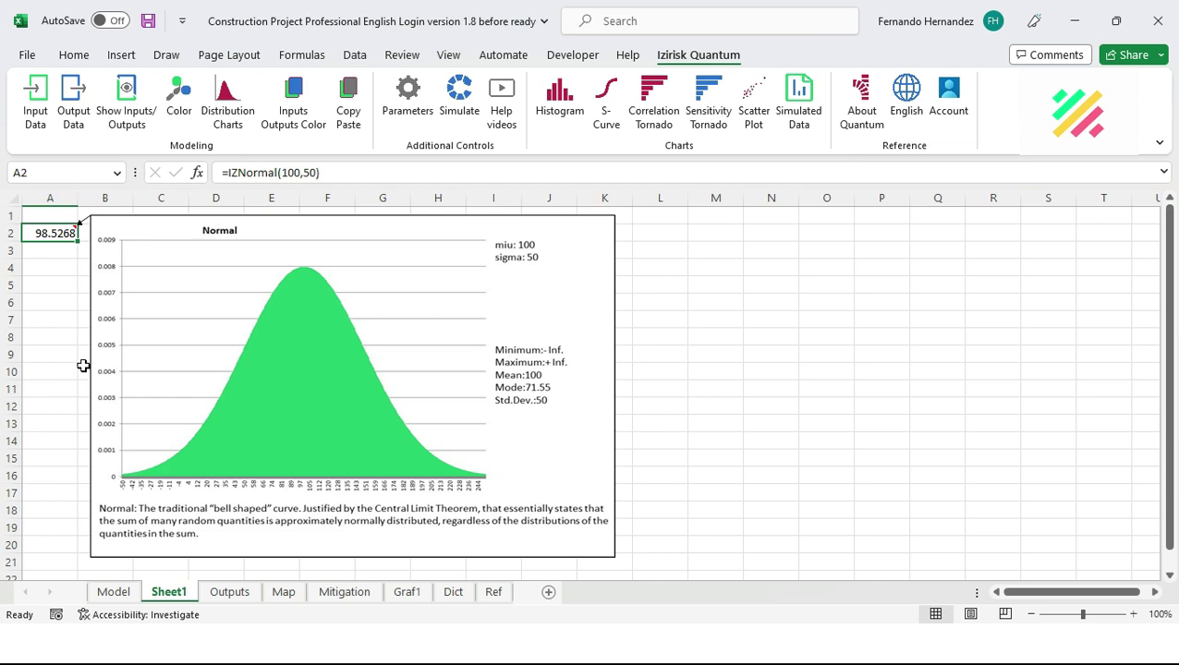
Disable the distribution comment charts on Sheet1
click(225, 113)
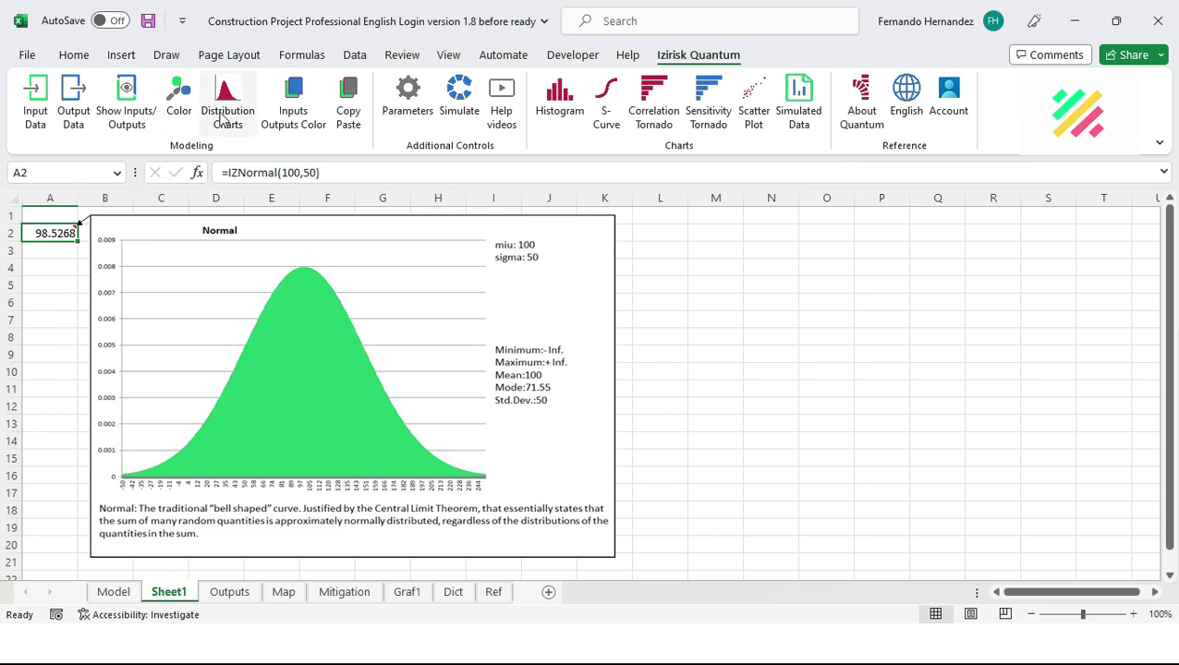
click(545, 321)
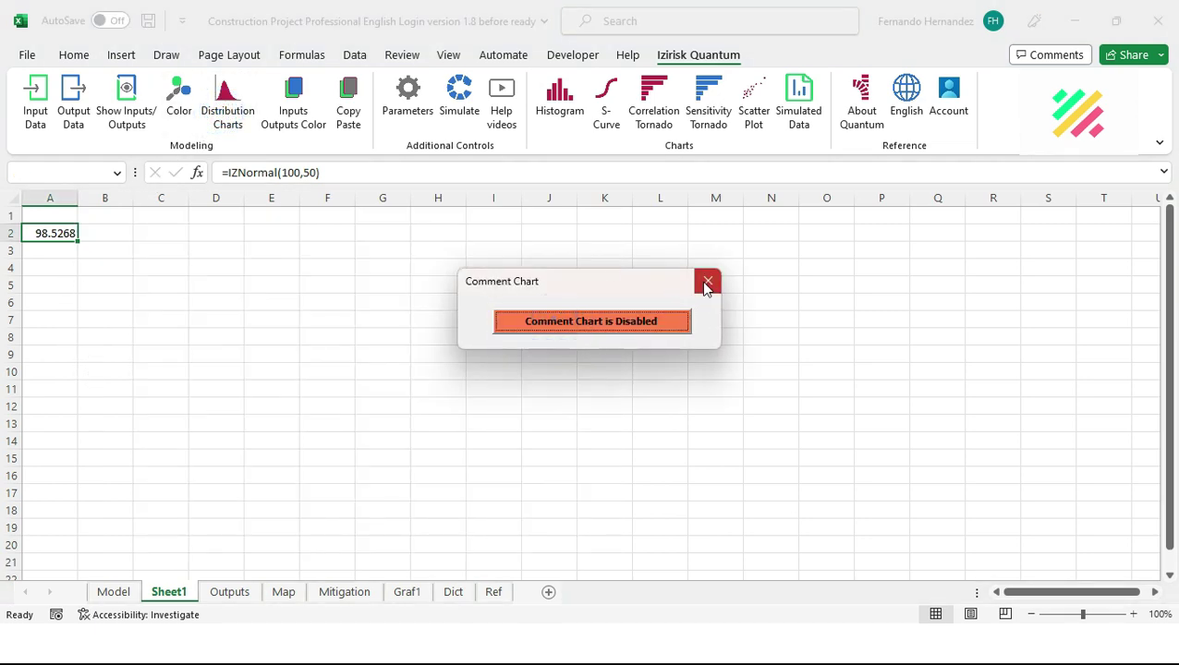
click(707, 281)
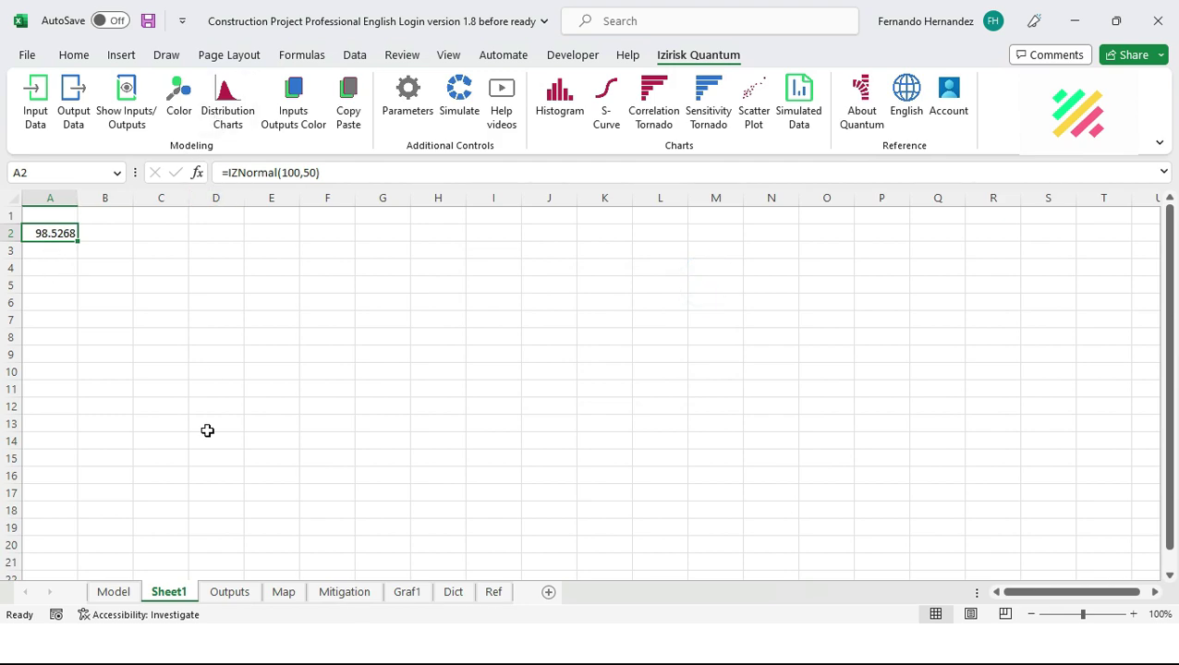
Enable the distribution comment charts on the Model sheet, with the Frequency cell of Unknown site conditions selected
click(114, 591)
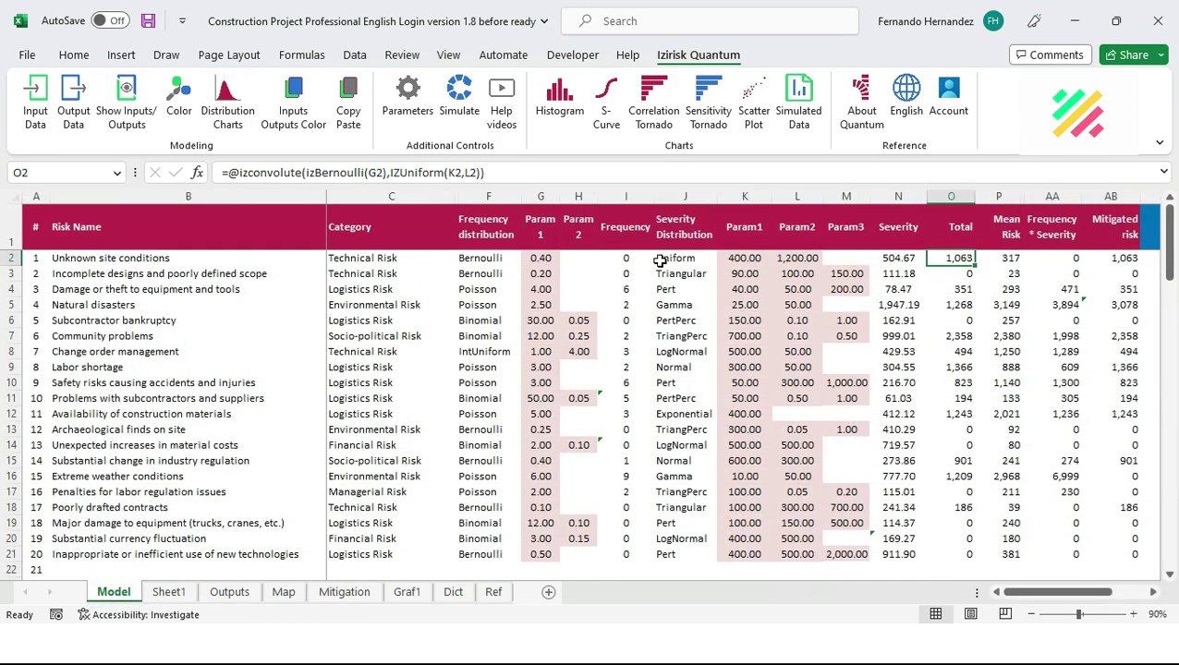
click(626, 260)
click(228, 109)
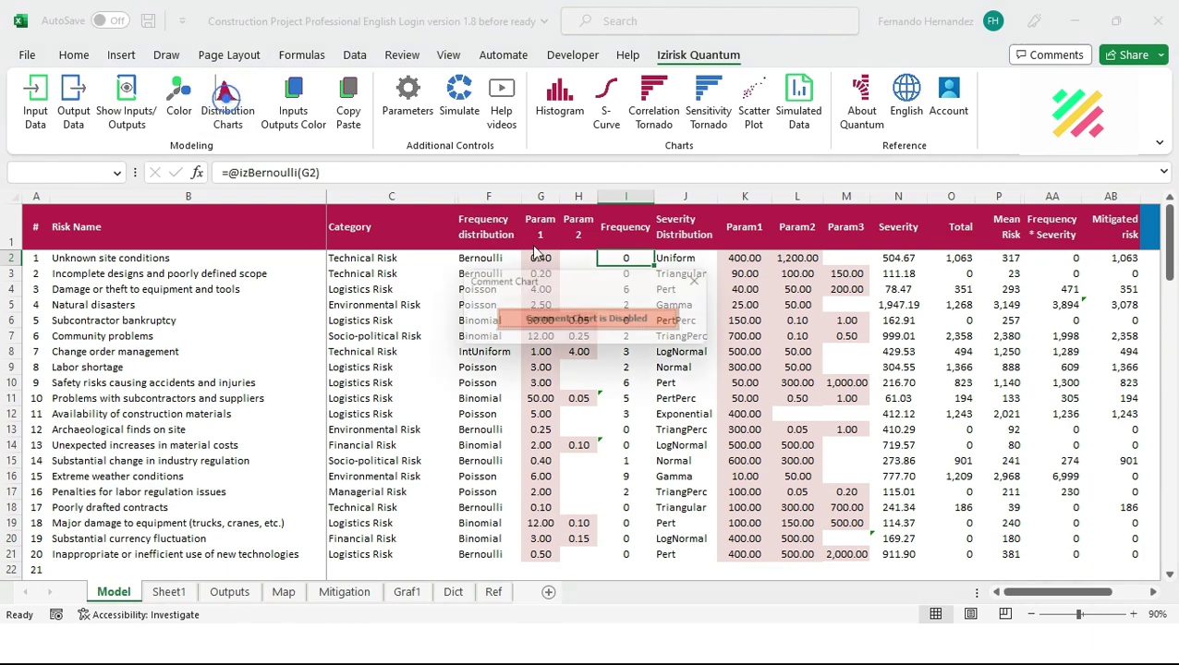
click(633, 321)
click(707, 281)
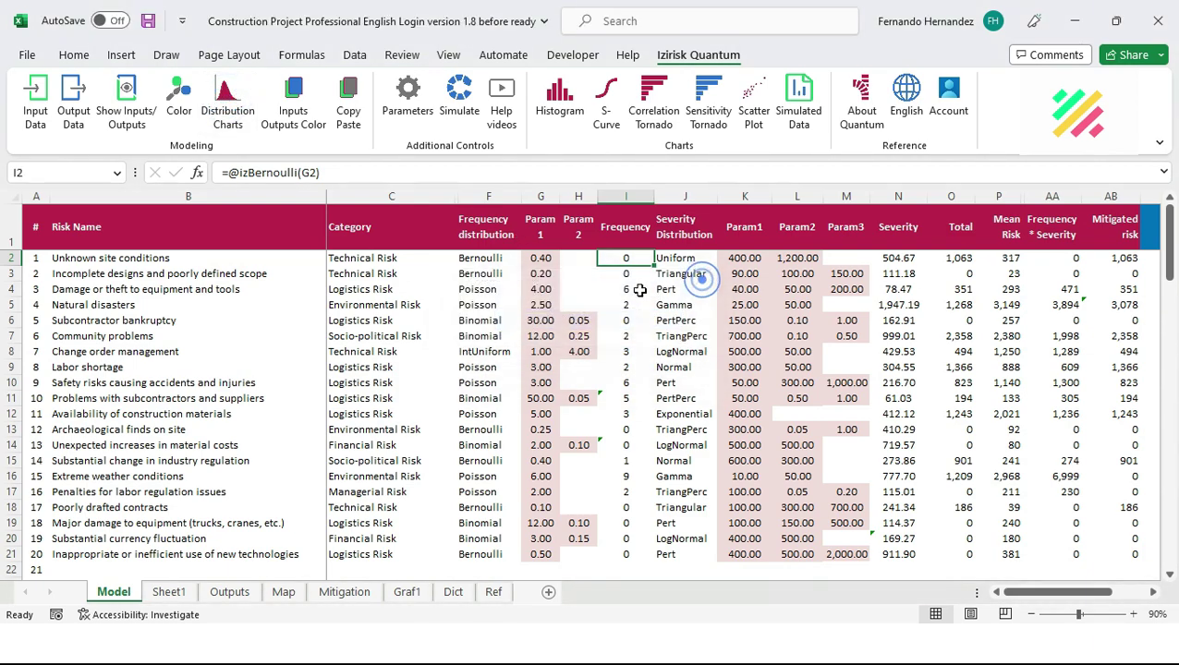
View the frequency distribution charts for risks 2 to 4, ending on Natural disasters
click(625, 274)
click(624, 289)
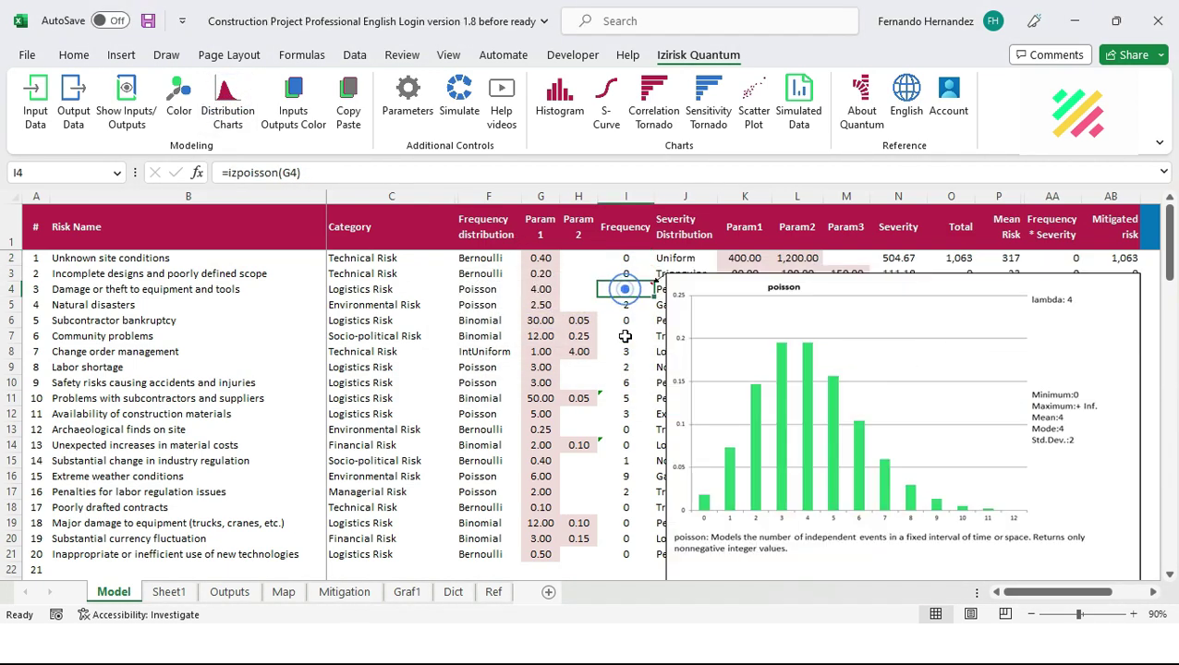
click(623, 306)
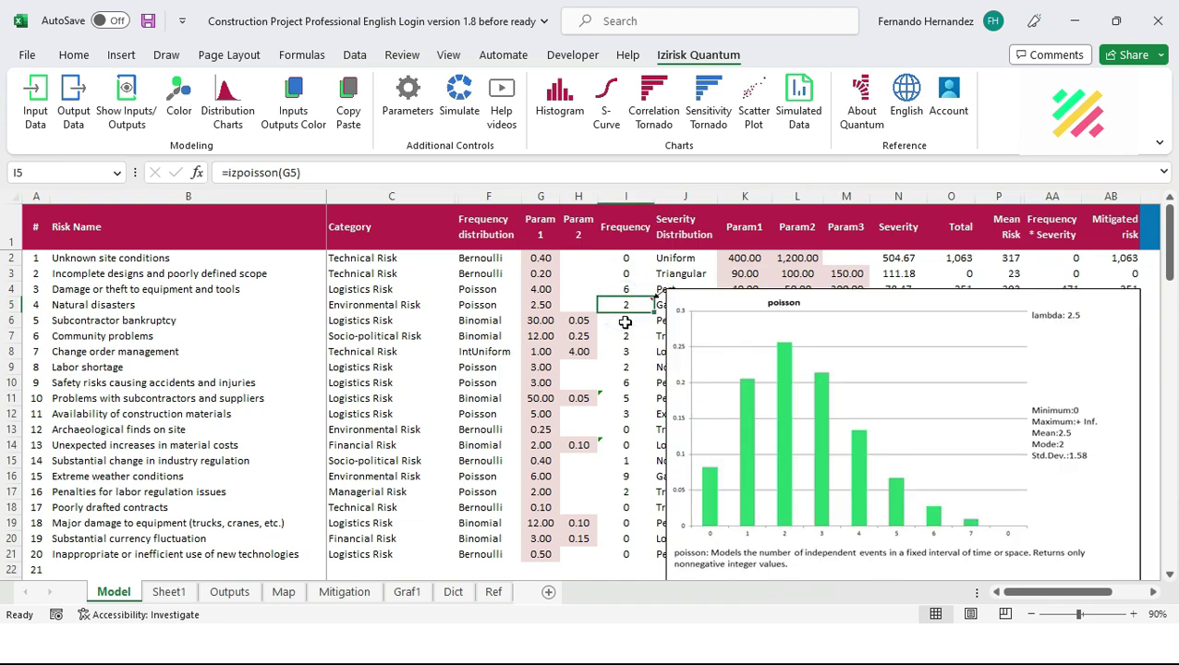
Examine the Natural disasters row: its Poisson frequency distribution, first parameter, frequency formula and chart
click(1169, 574)
click(1168, 574)
click(1169, 575)
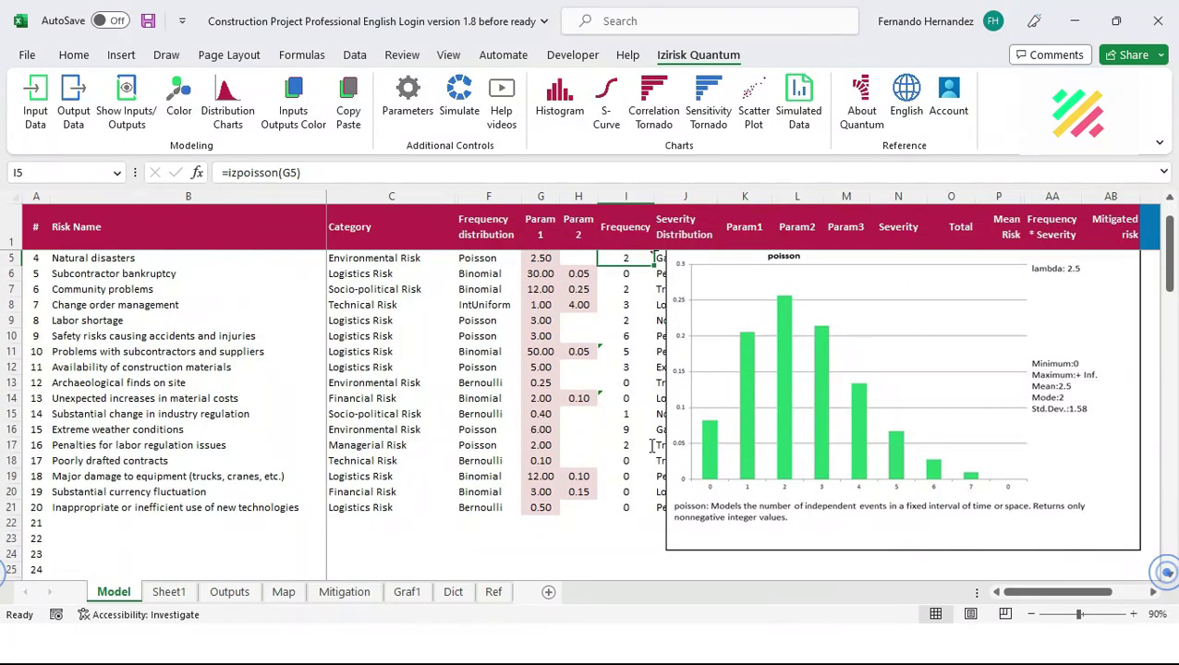
click(464, 260)
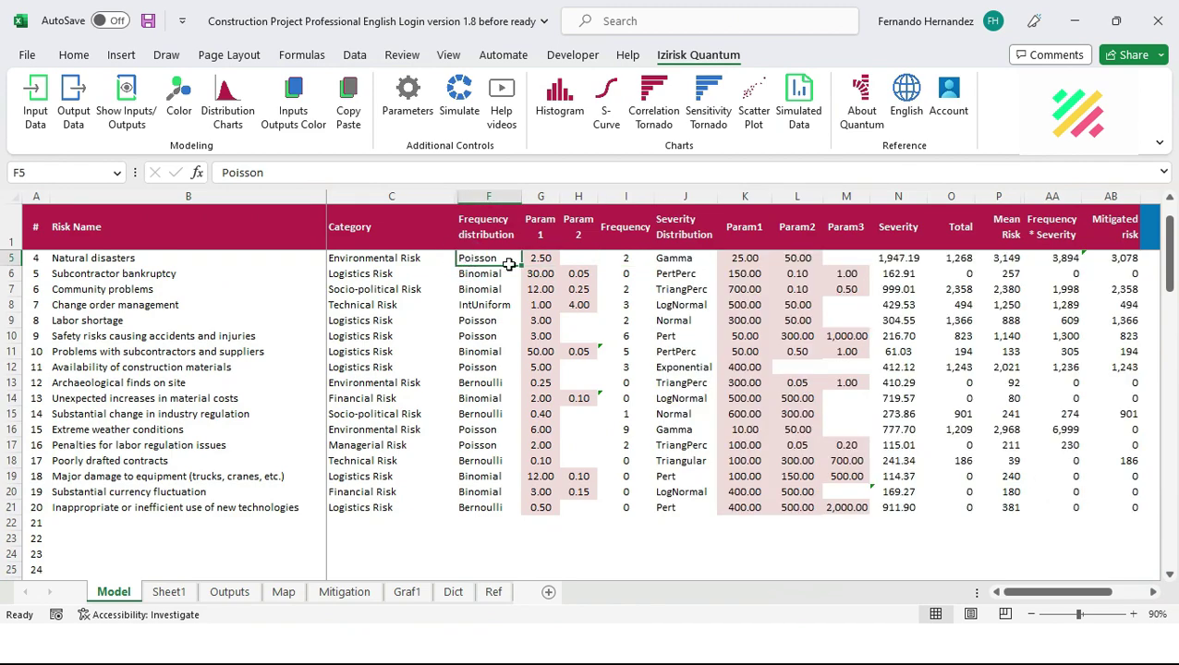
click(533, 259)
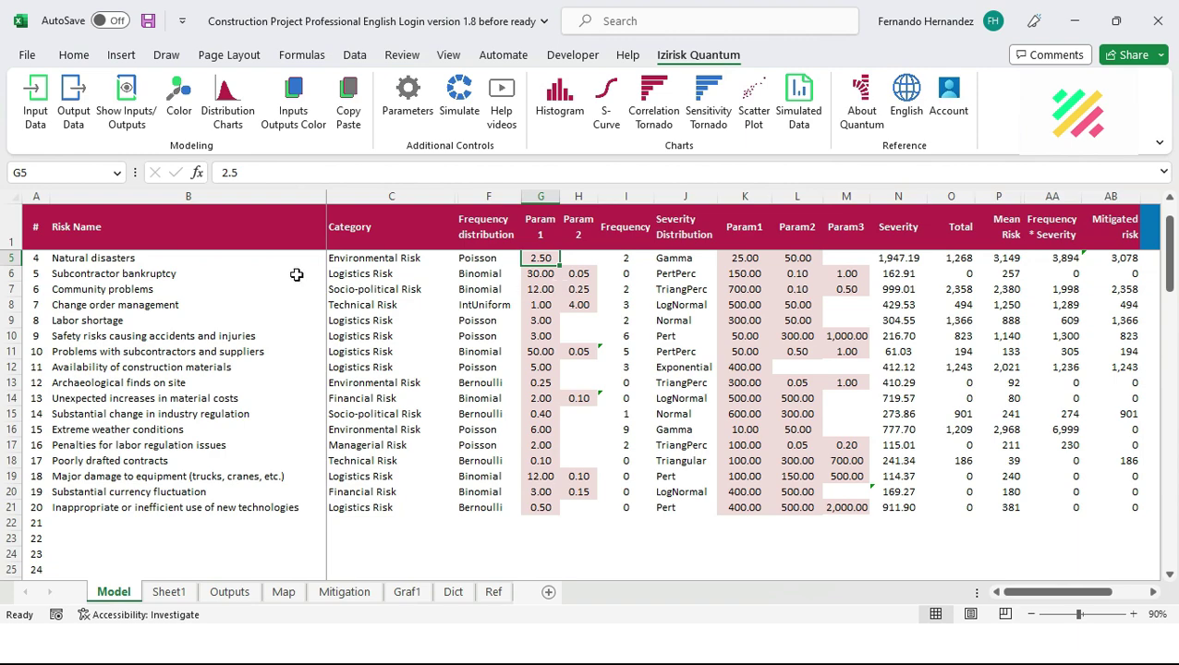
click(11, 257)
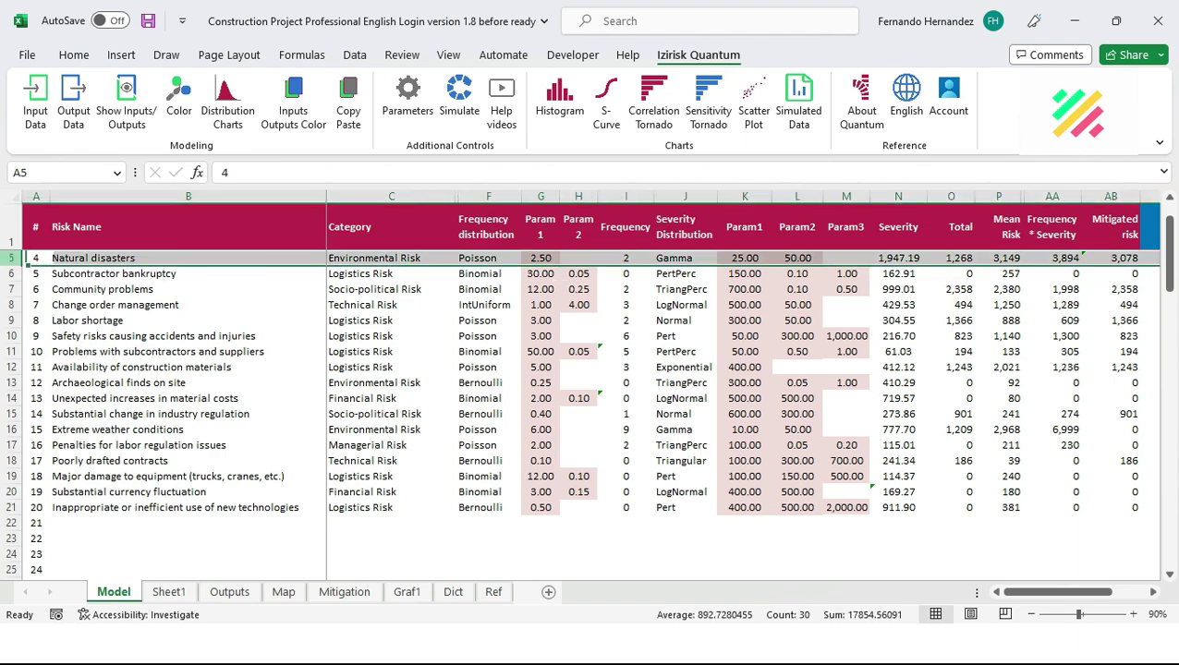
click(637, 258)
triple_click(313, 172)
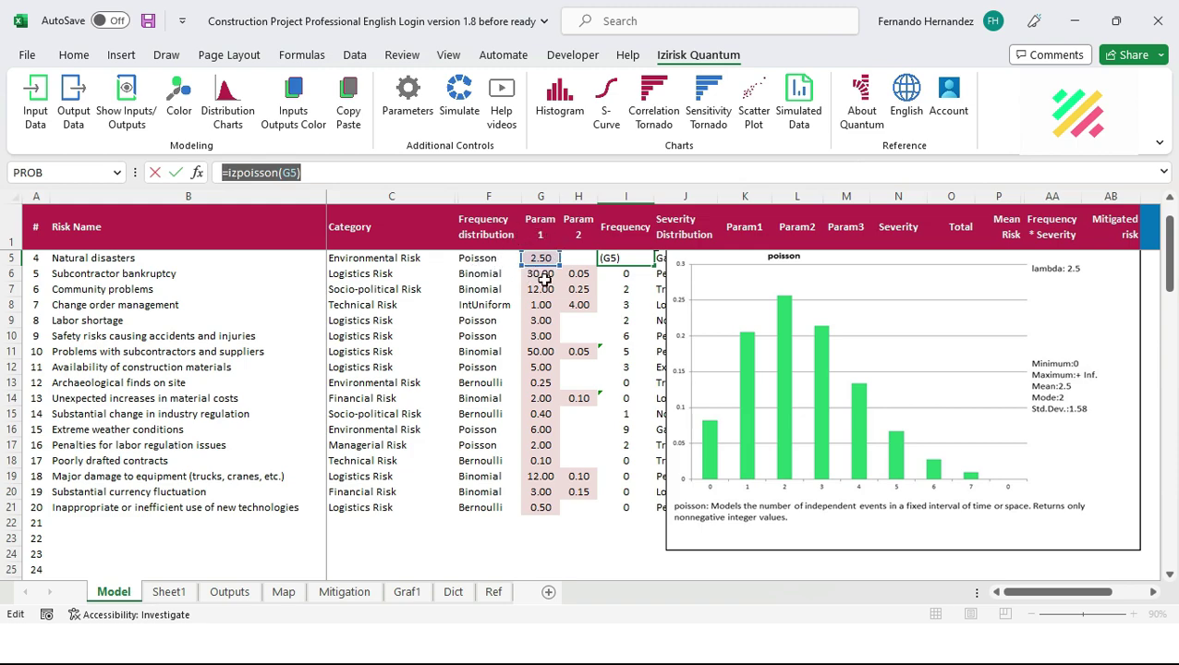
key(Escape)
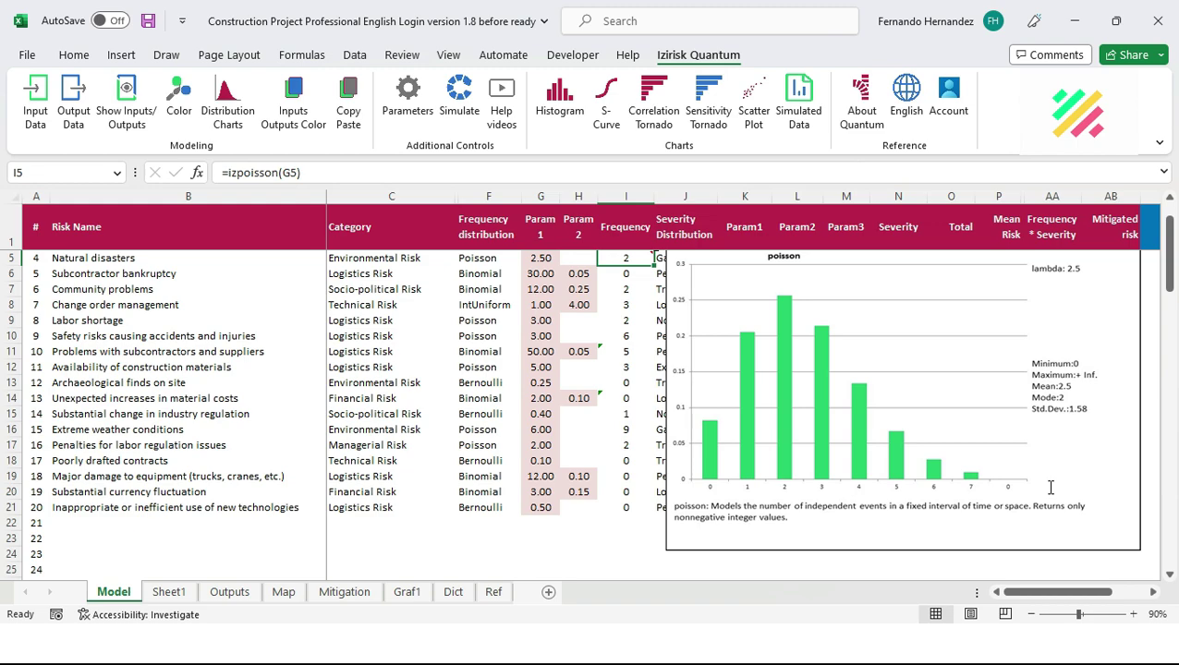
Recalculate the workbook repeatedly to sample new random Poisson frequencies for Natural disasters
click(302, 54)
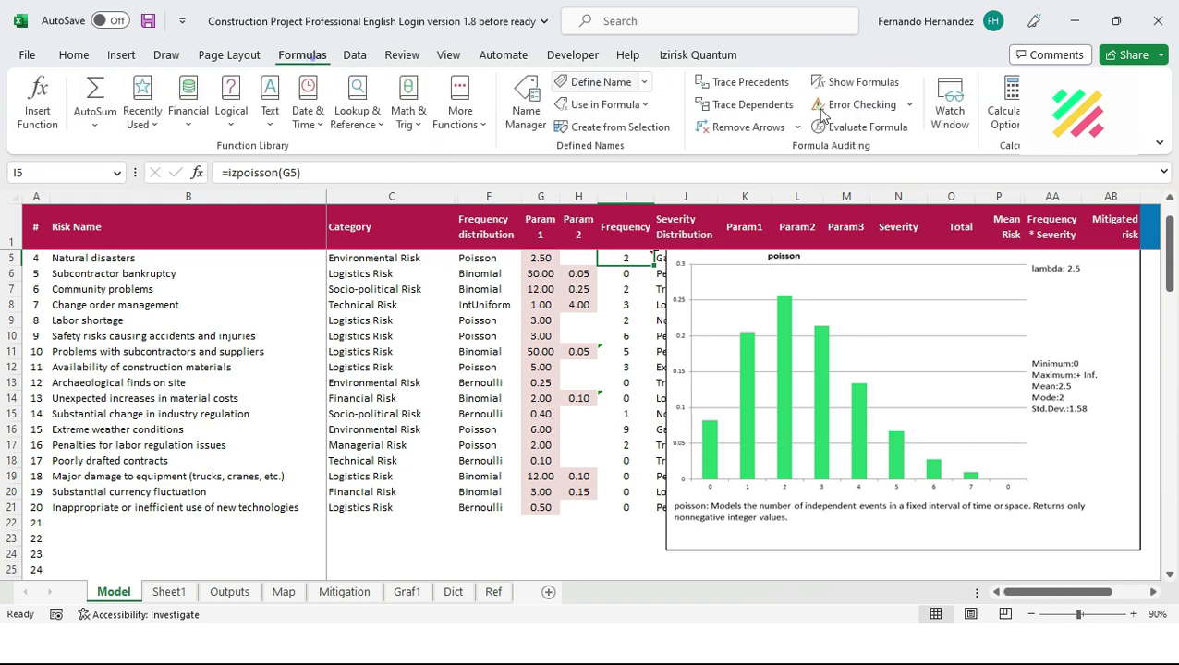
key(F9)
key(F9)
key(F9)
key(F9)
key(F9)
key(F9)
key(F9)
key(F9)
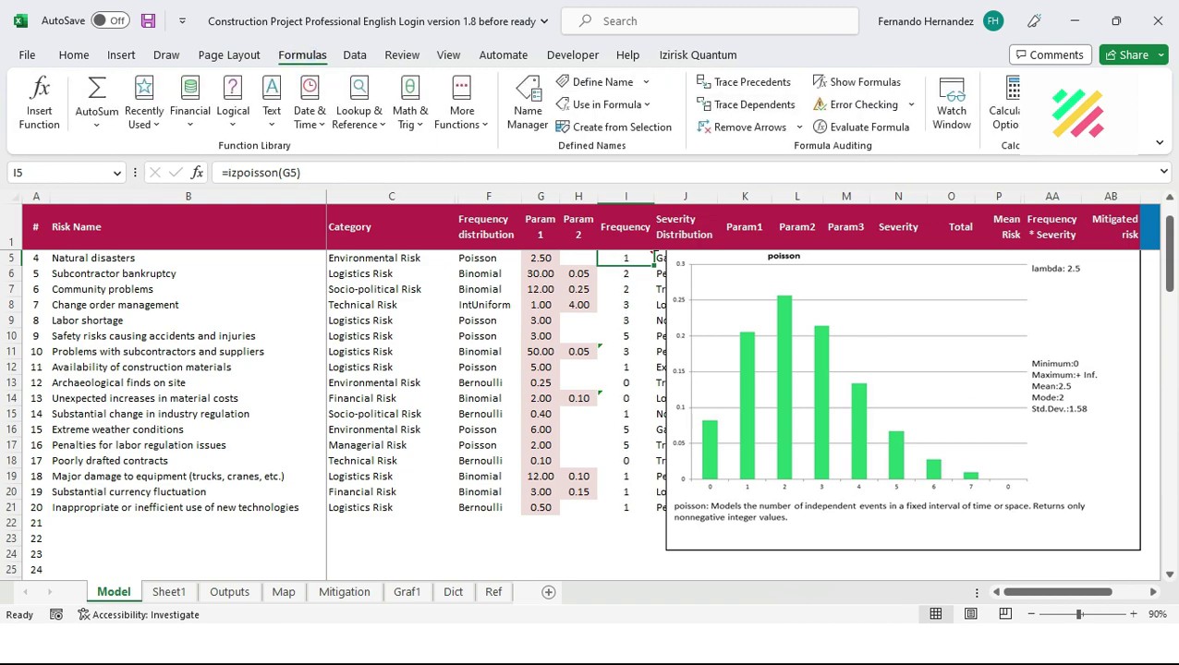
key(F9)
key(F9)
key(F9)
key(F9)
key(F9)
key(F9)
key(F9)
key(F9)
key(F9)
key(F9)
key(F9)
key(F9)
key(F9)
key(F9)
key(F9)
key(F9)
key(F9)
key(F9)
key(F9)
key(F9)
key(F9)
key(F9)
key(F9)
Examine the Subcontractor bankruptcy row: its two Binomial parameters, frequency formula and distribution chart
click(616, 275)
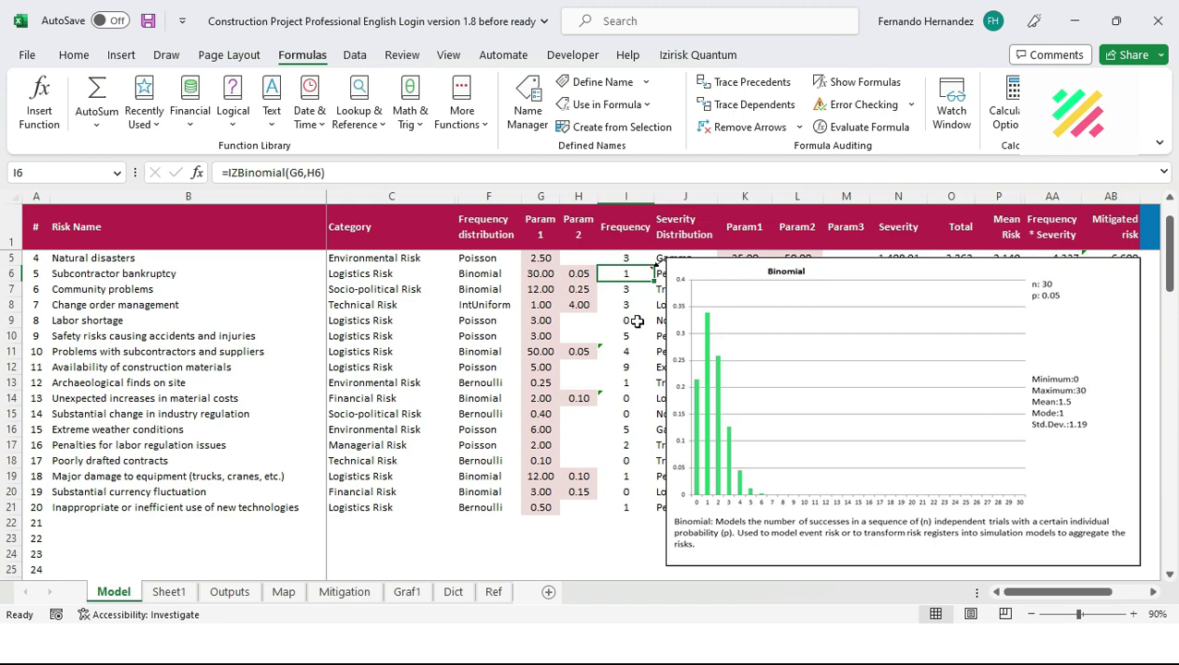
drag(36, 274, 632, 277)
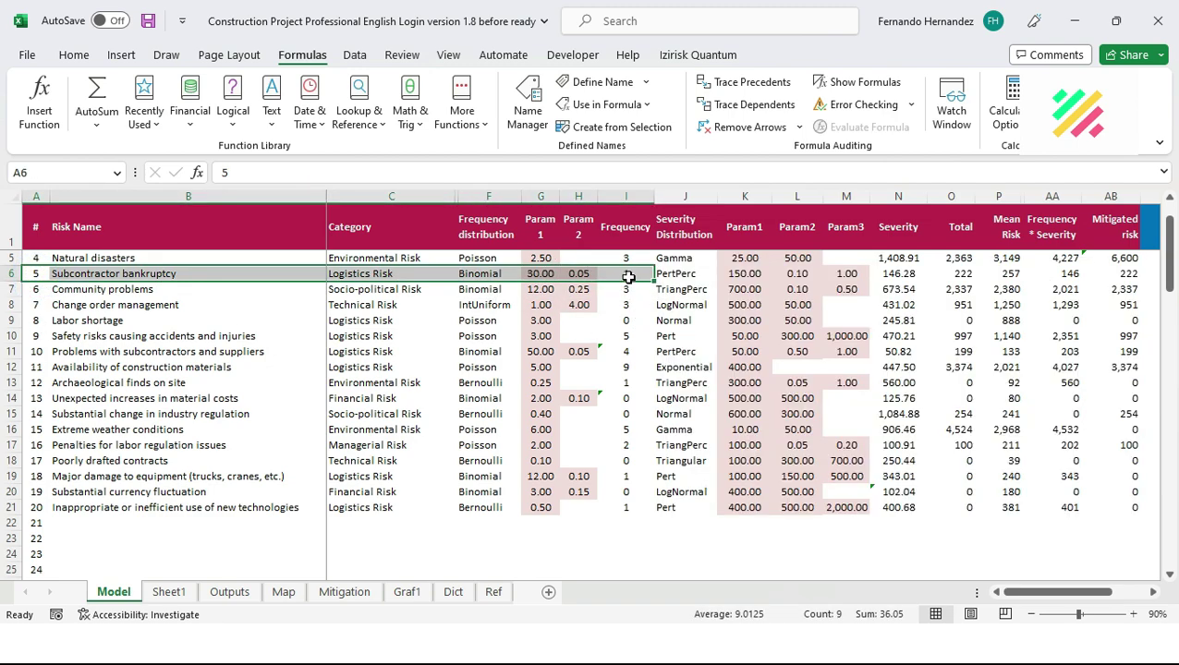
click(630, 276)
click(541, 274)
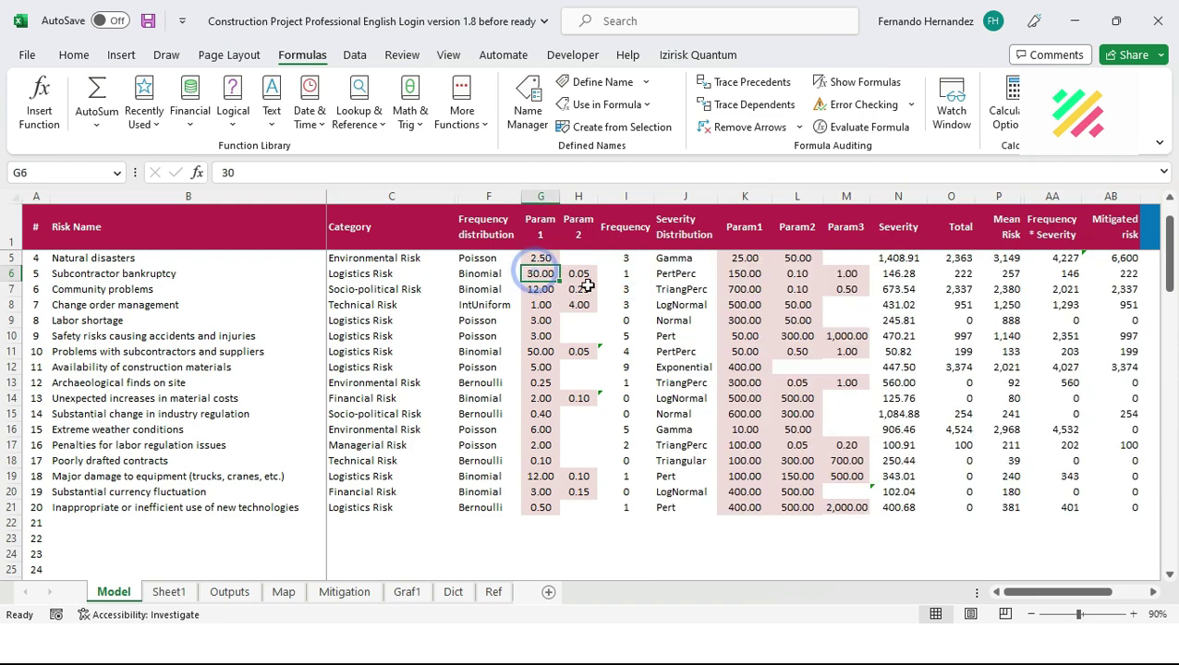
click(579, 273)
click(626, 272)
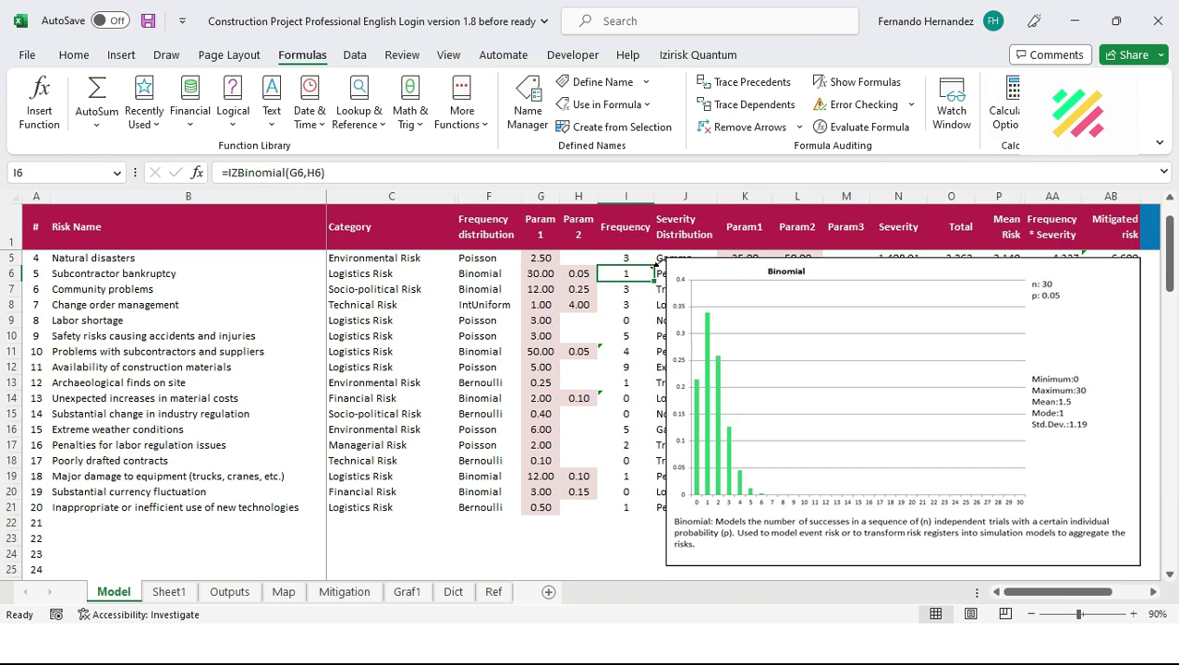
Recalculate the workbook several times to sample new Binomial frequencies for Subcontractor bankruptcy
click(1063, 83)
key(F9)
key(F9)
key(F9)
Examine the Severity column for Damage or theft to equipment and tools, checking its three Pert parameters, formula and chart
click(902, 229)
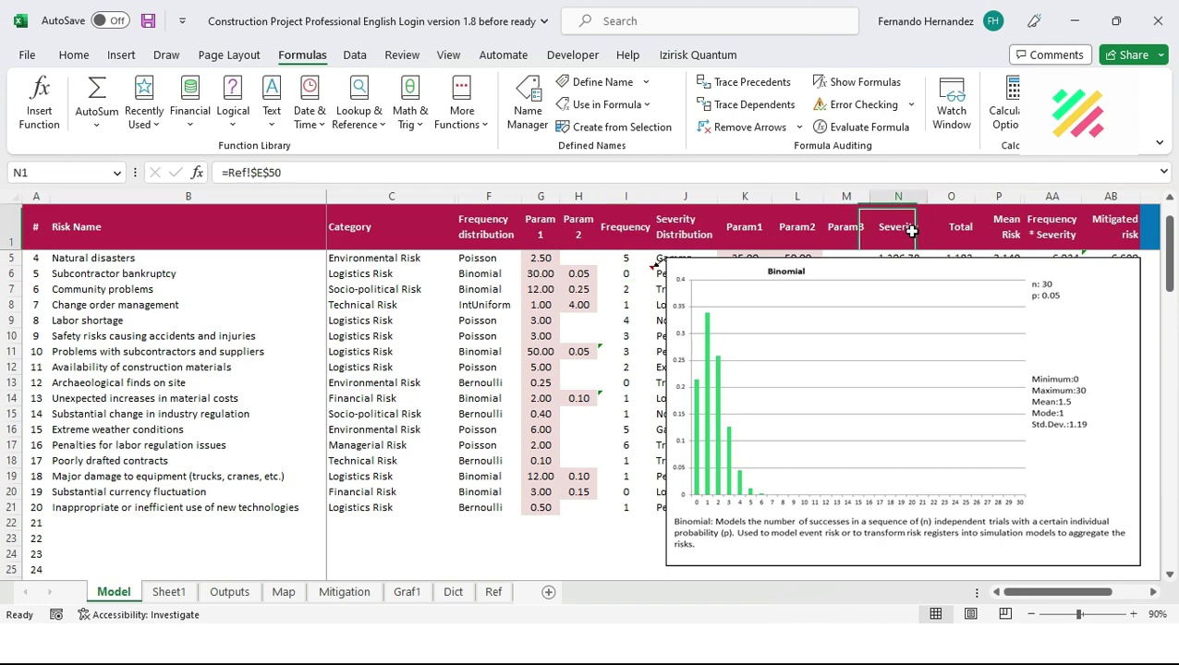
click(1153, 592)
click(1153, 592)
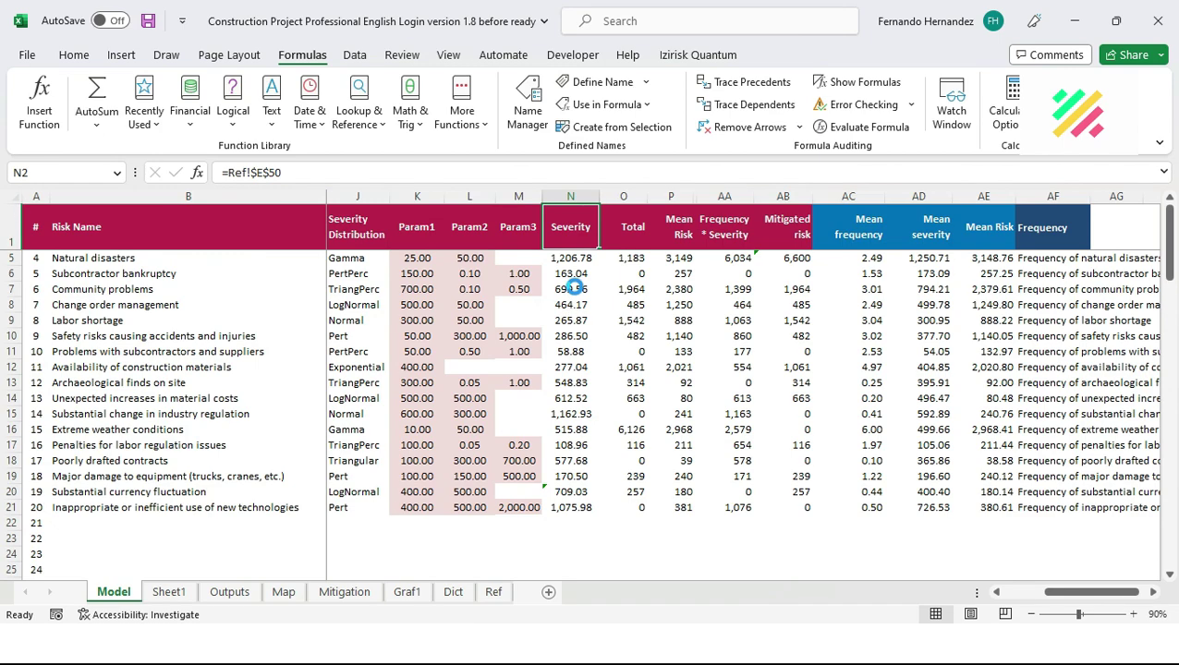
scroll(575, 288, up, 1)
click(575, 288)
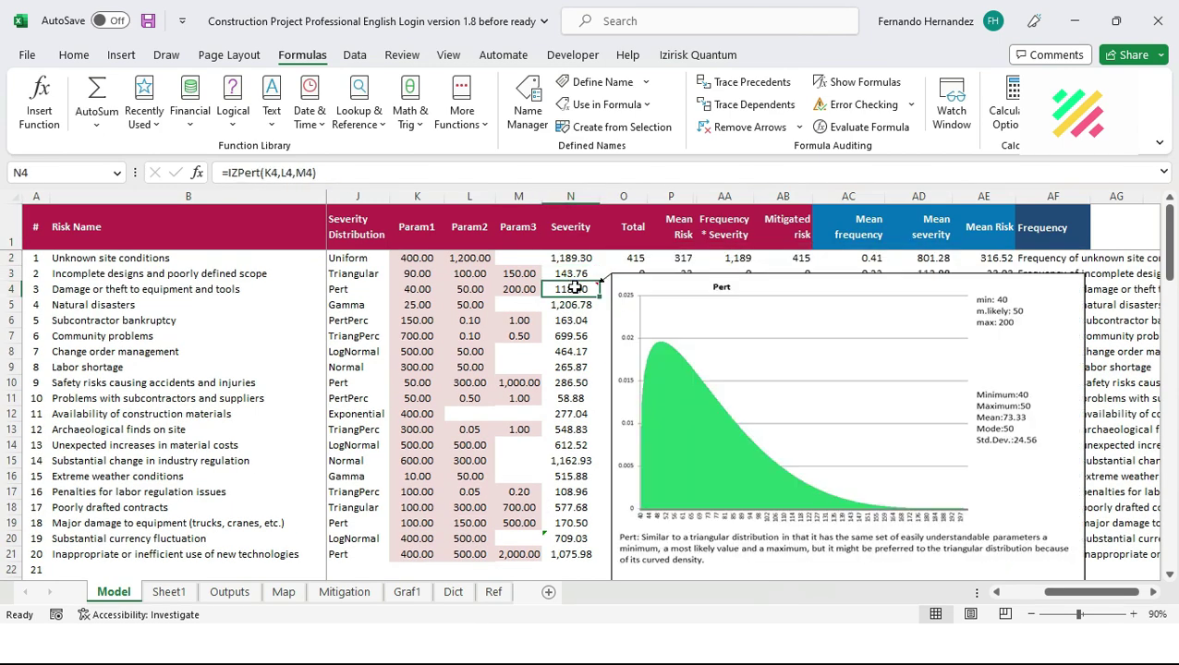
click(409, 288)
click(471, 290)
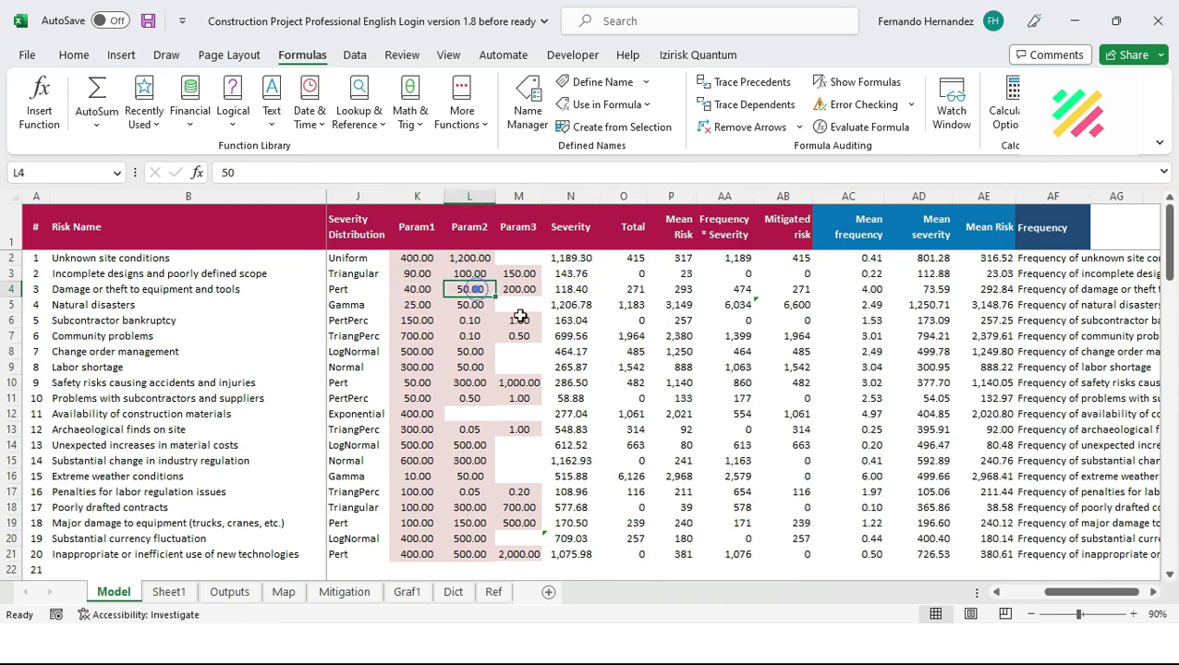
click(522, 287)
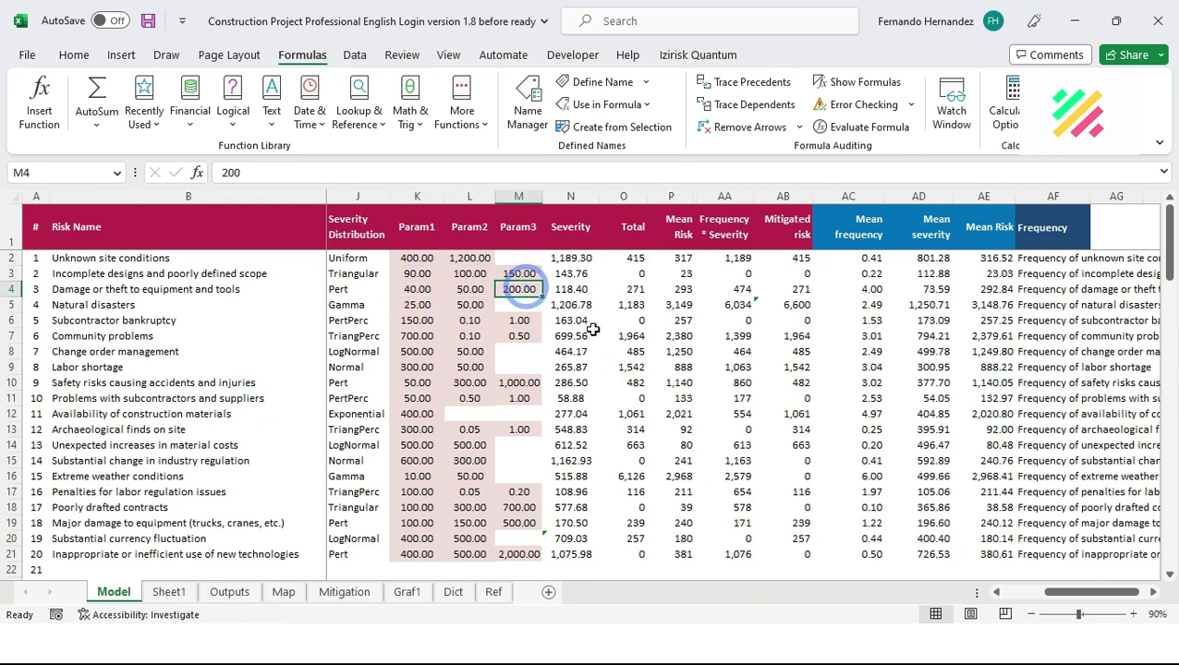
click(584, 290)
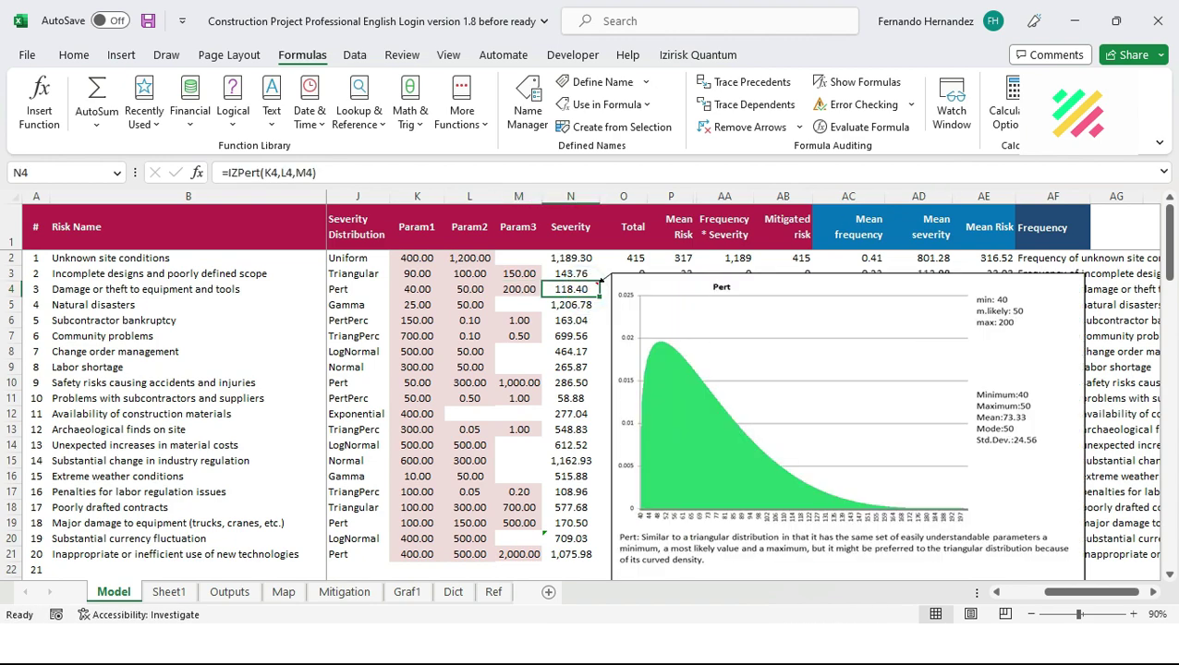
Recalculate the workbook repeatedly to sample new Pert severities for Damage or theft to equipment and tools
key(F9)
key(F9)
key(F9)
key(F9)
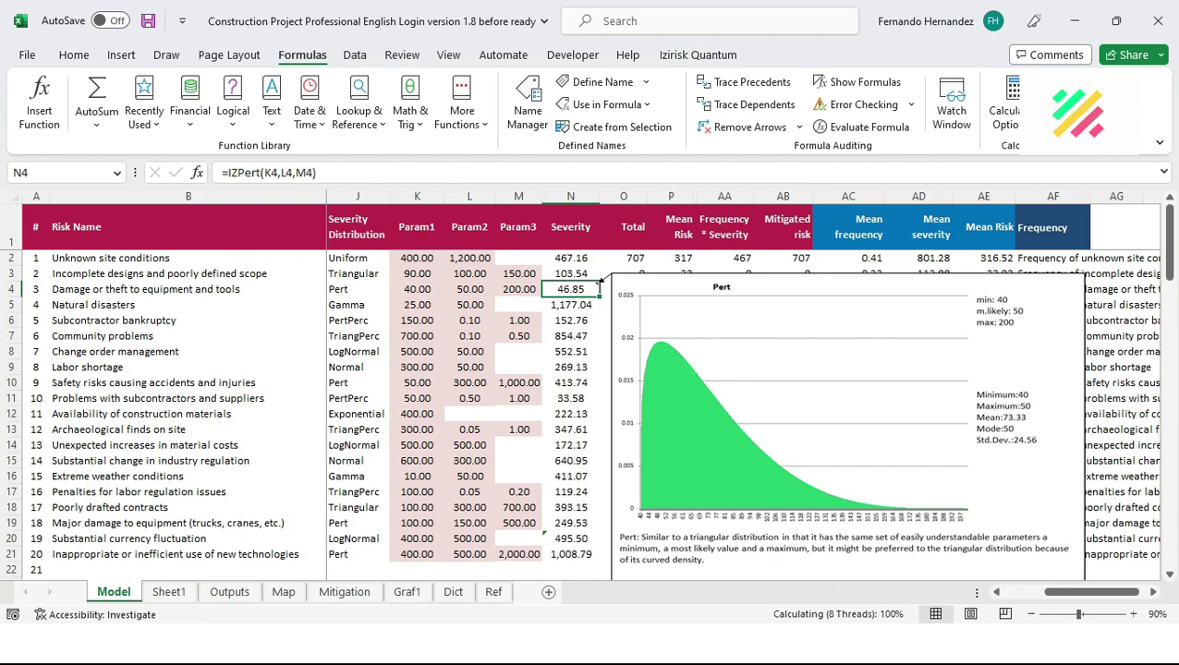
key(F9)
key(F9)
key(F9)
key(F9)
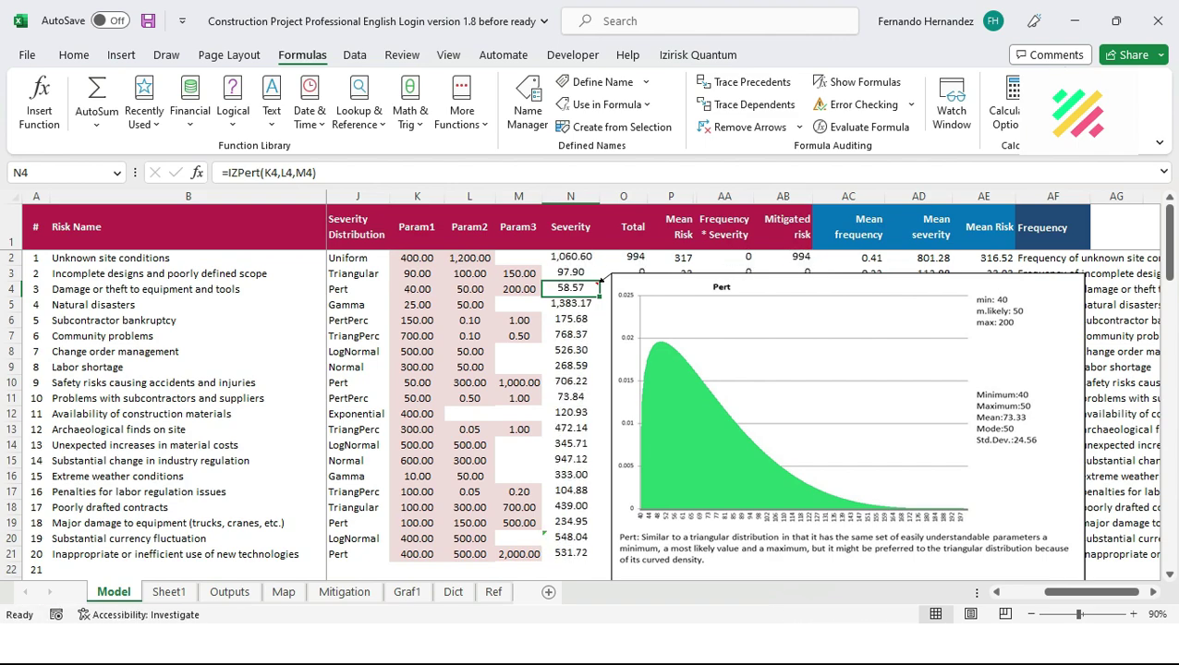
Keep recalculating the workbook to draw further Pert severity samples for Damage or theft to equipment and tools
key(F9)
key(F9)
key(F9)
key(F9)
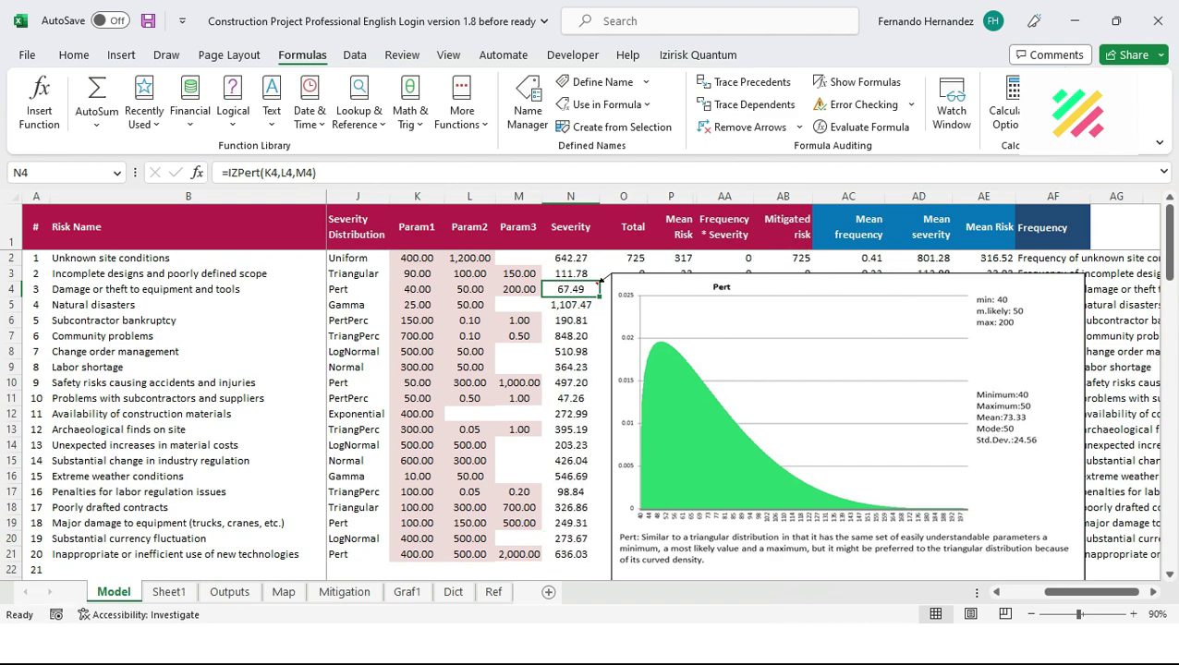
key(F9)
key(F9)
key(F9)
key(F9)
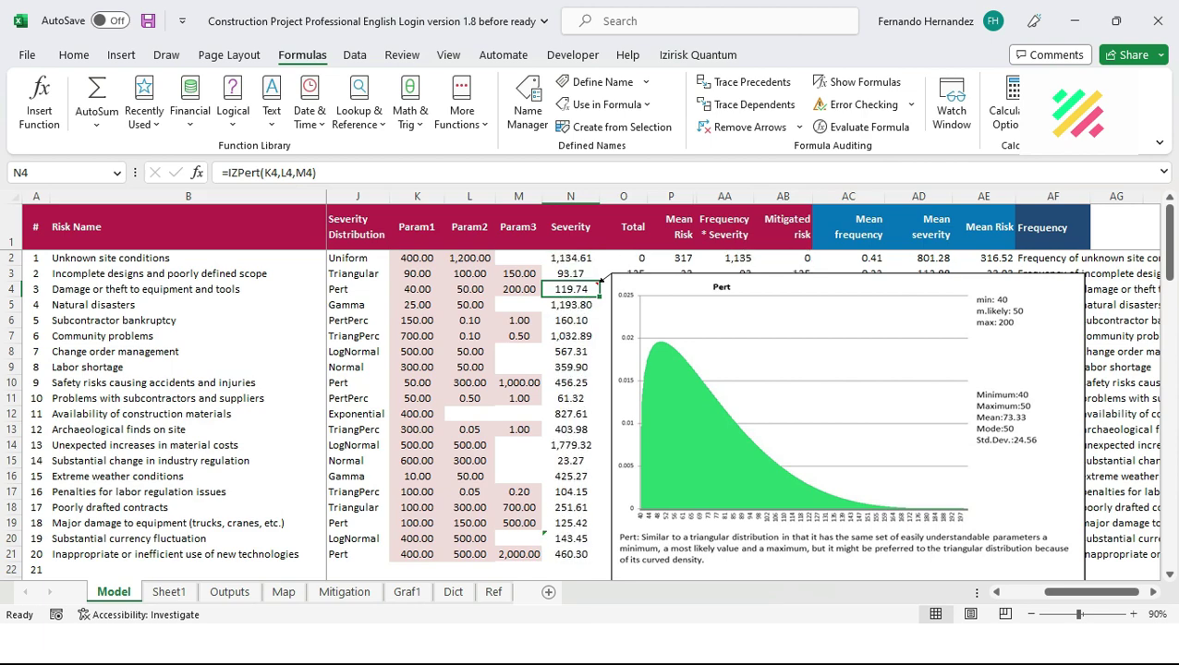
key(F9)
key(F9)
key(F9)
key(F9)
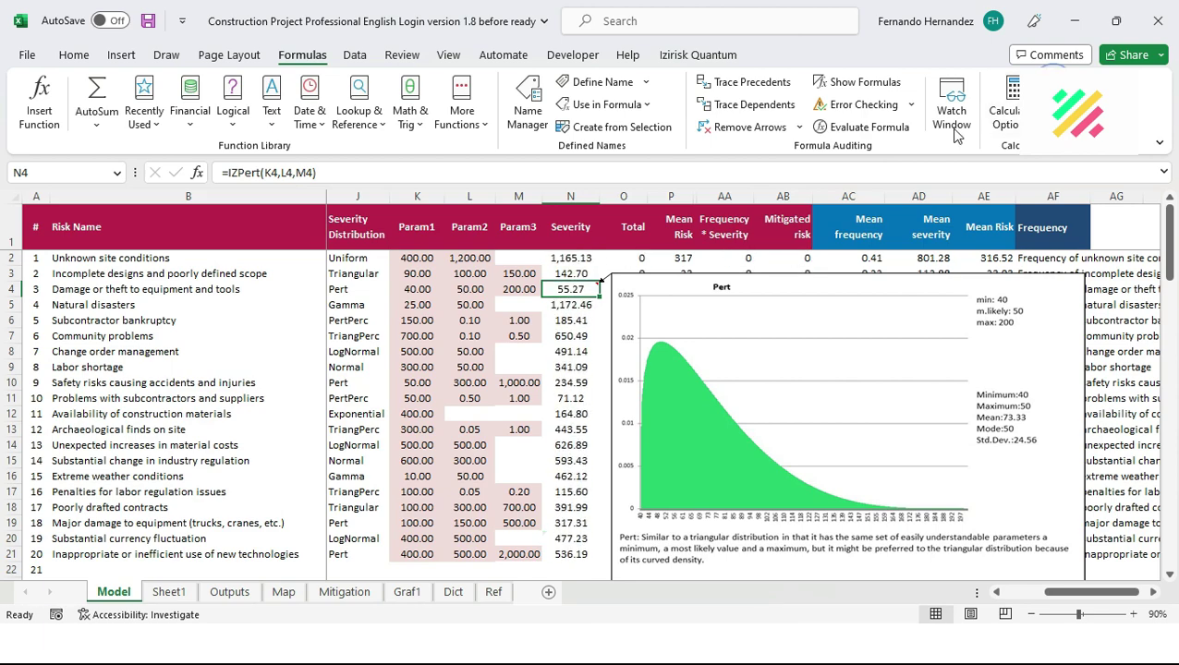
Examine the severity of Incomplete designs and poorly defined scope: its formula, Triangular chart and three parameters
click(577, 274)
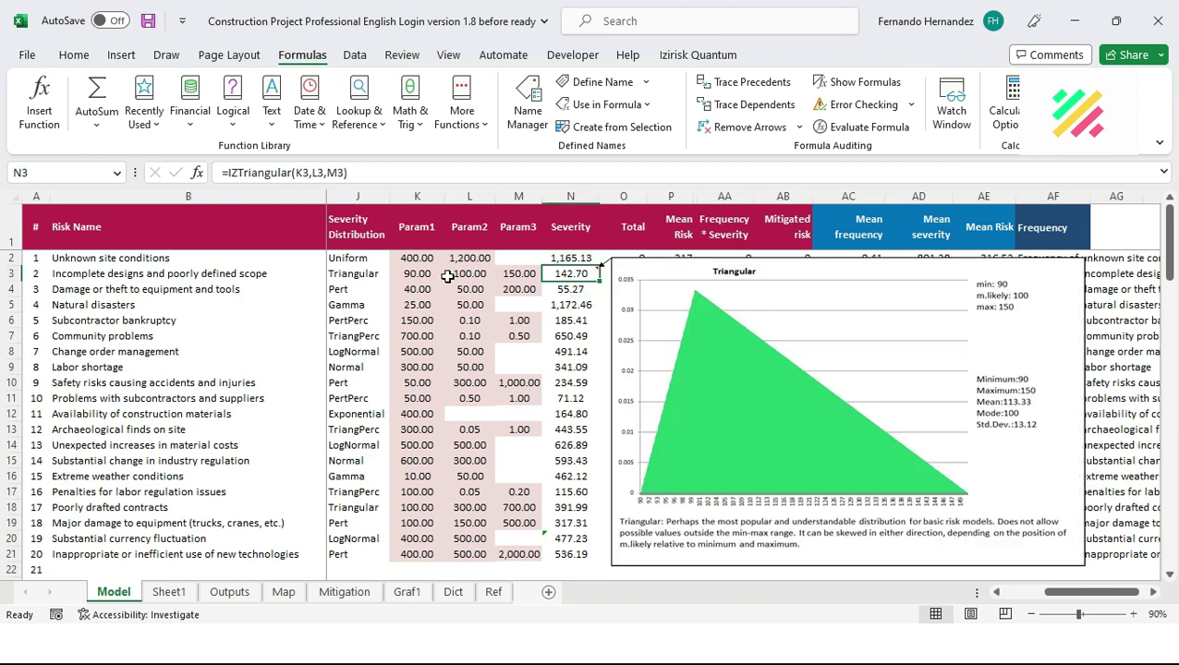
click(420, 274)
click(470, 273)
click(525, 273)
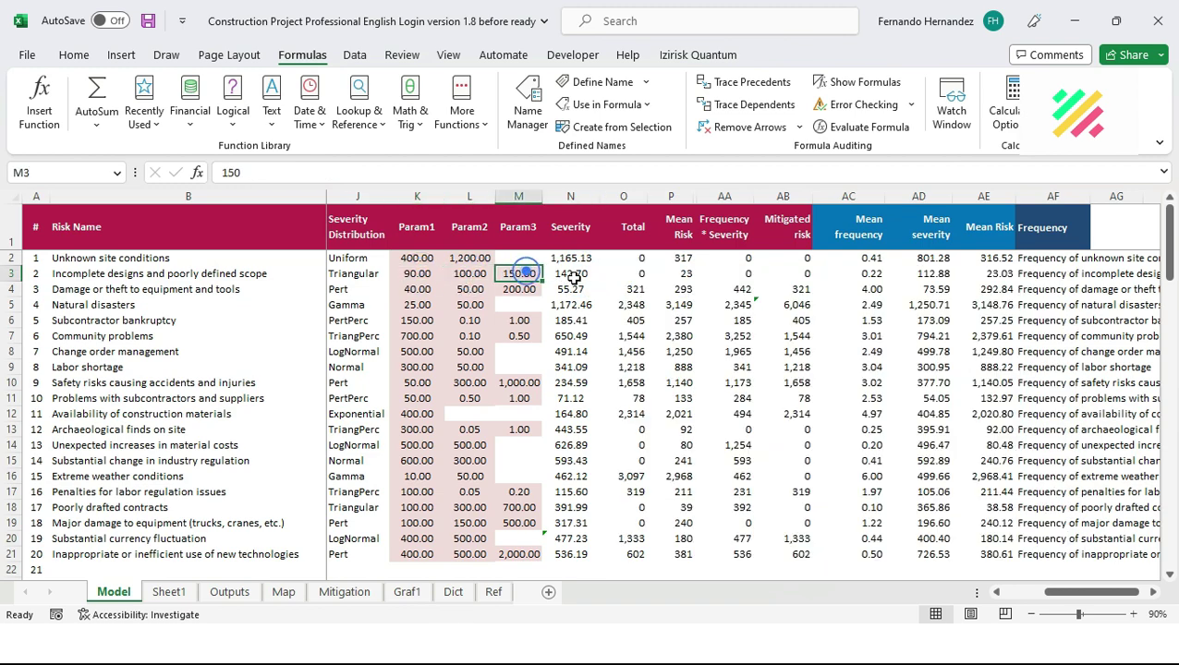
click(573, 275)
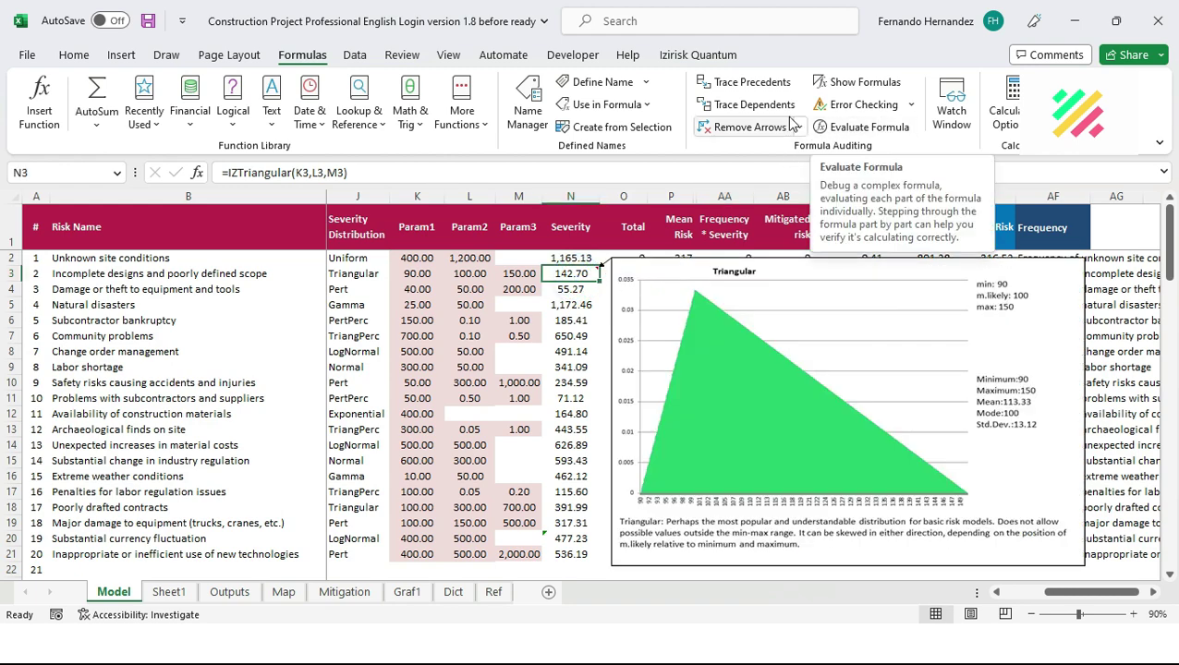
Recalculate the workbook repeatedly to sample new Triangular severities for Incomplete designs and poorly defined scope
key(F9)
key(F9)
key(F9)
key(F9)
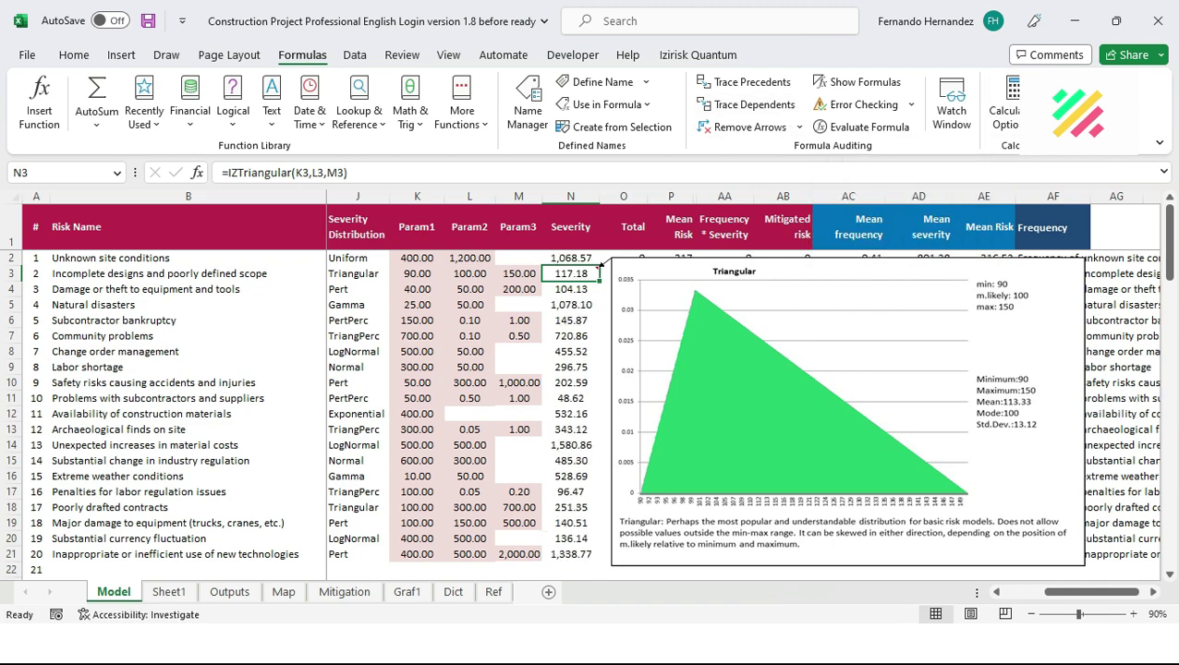
key(F9)
key(F9)
key(F9)
key(F9)
key(F9)
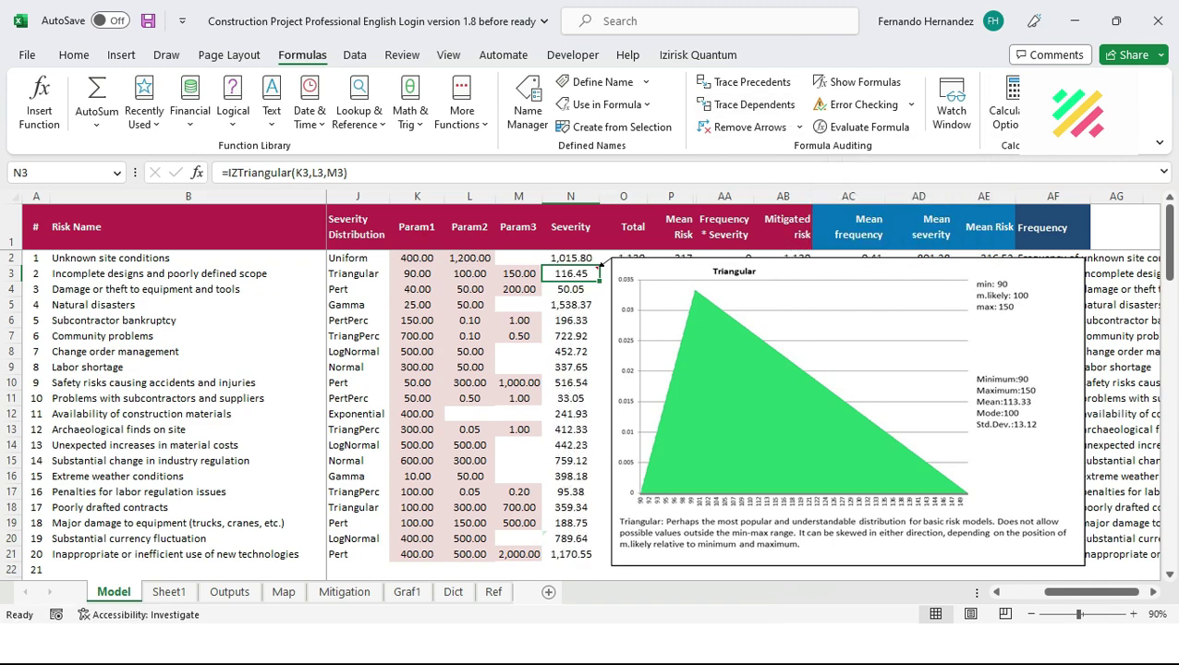
Examine the Total for Incomplete designs and poorly defined scope: its izconvolute formula and its Bernoulli and Triangular charts
key(Right)
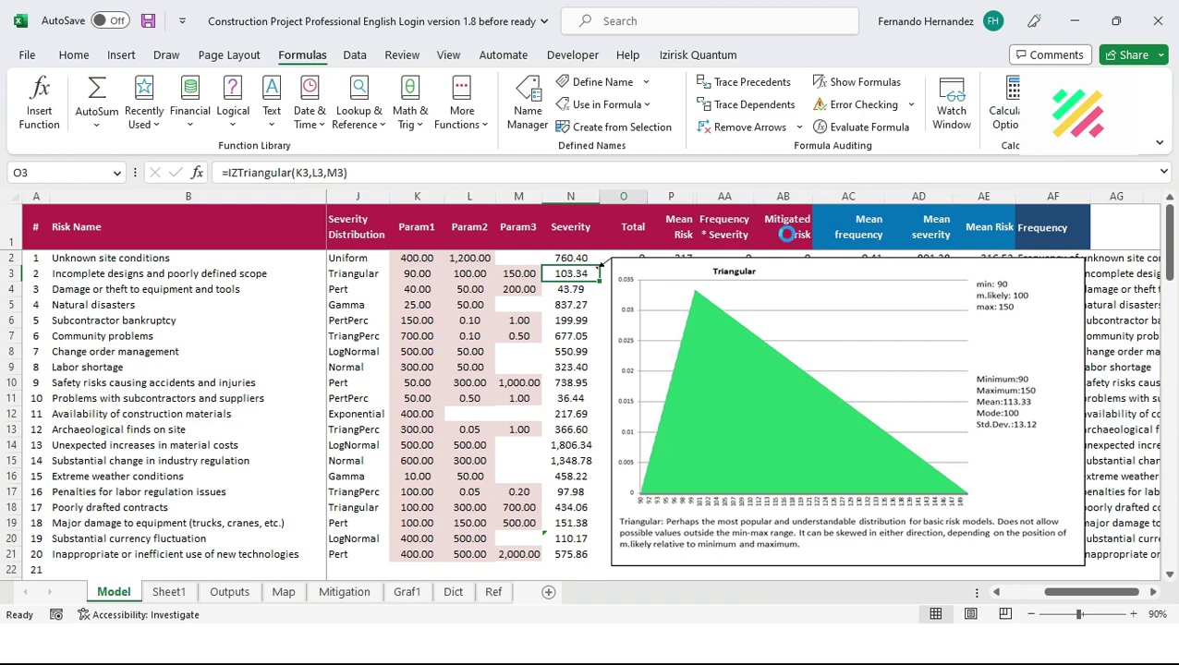
click(642, 277)
scroll(641, 289, down, 4)
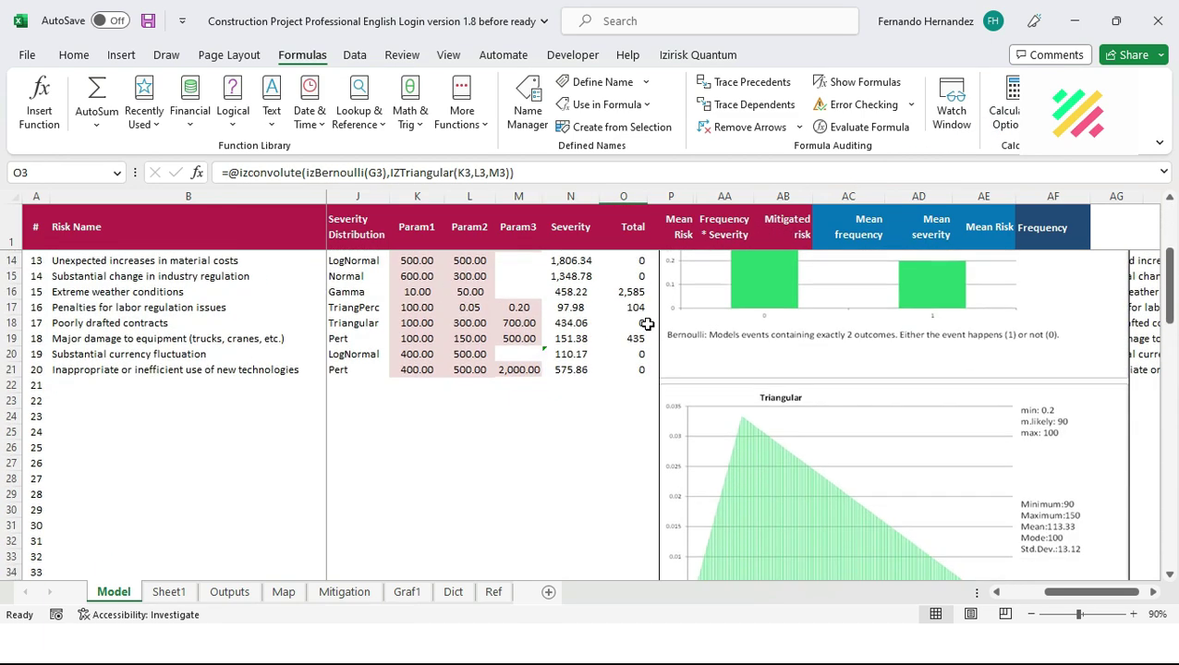
scroll(644, 320, up, 4)
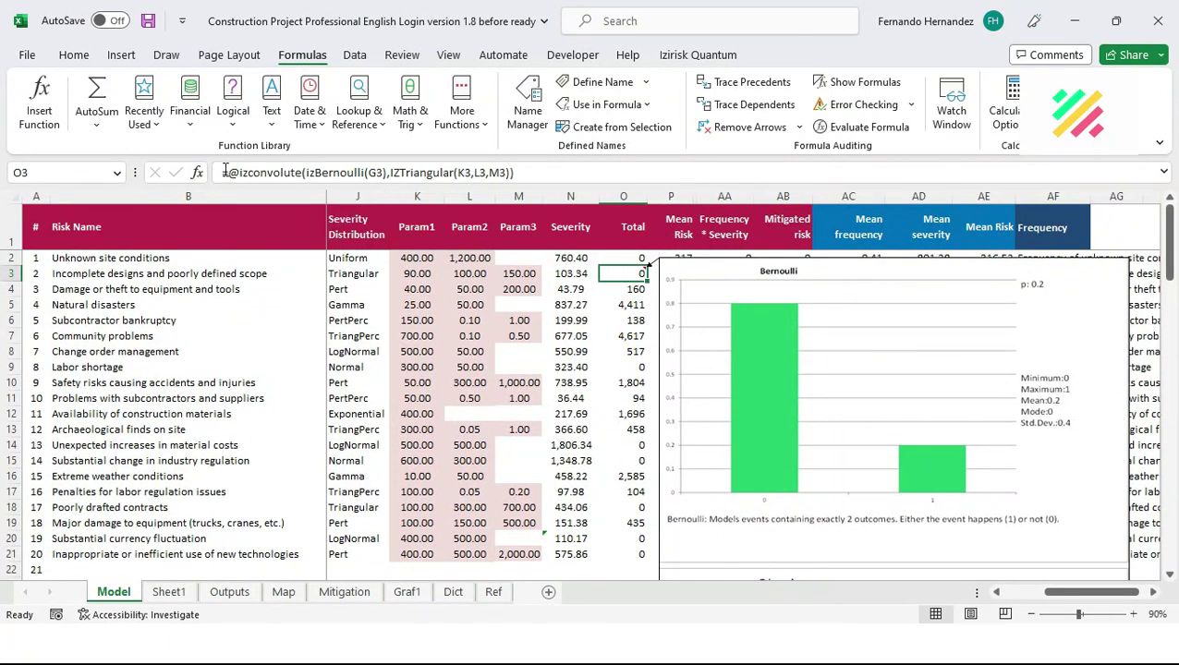
drag(225, 172, 605, 152)
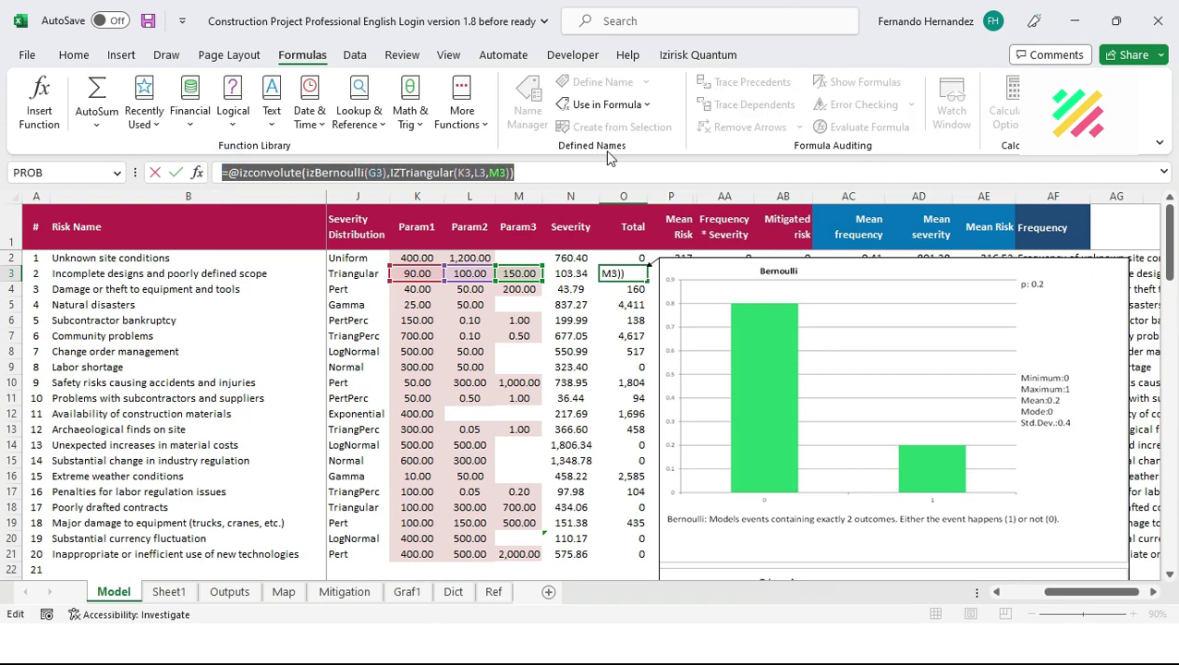
scroll(654, 373, down, 9)
scroll(655, 372, up, 4)
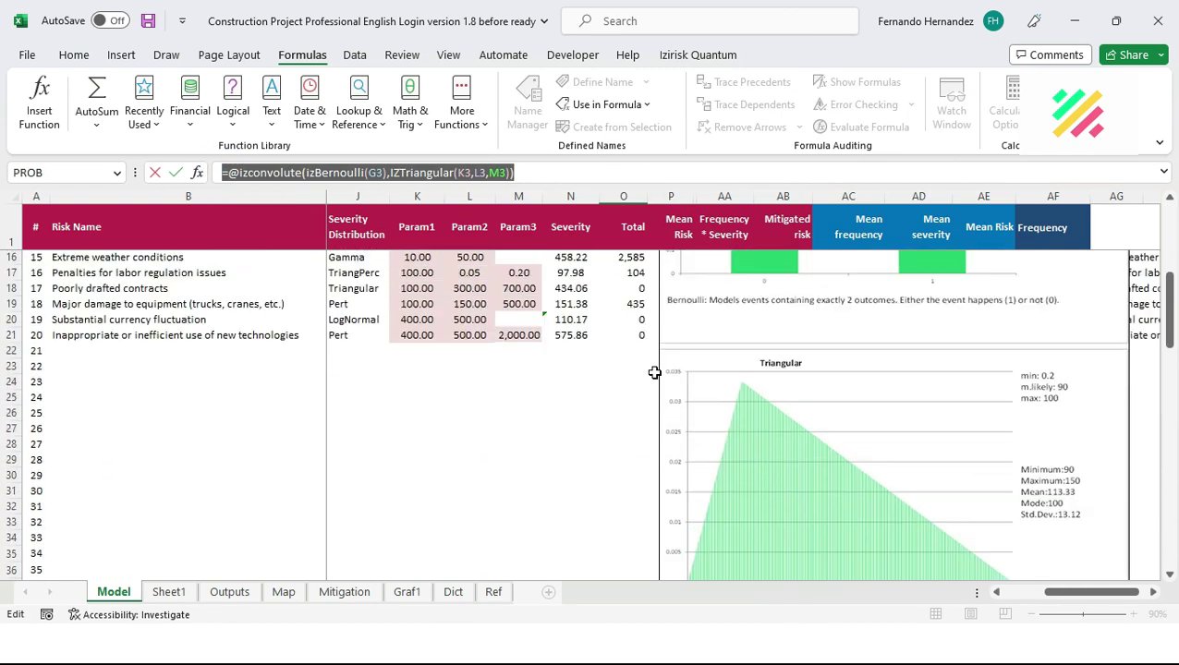
scroll(654, 372, up, 5)
key(Escape)
Examine the Total for Damage or theft to equipment and tools, viewing its Poisson frequency and Pert severity charts
click(635, 289)
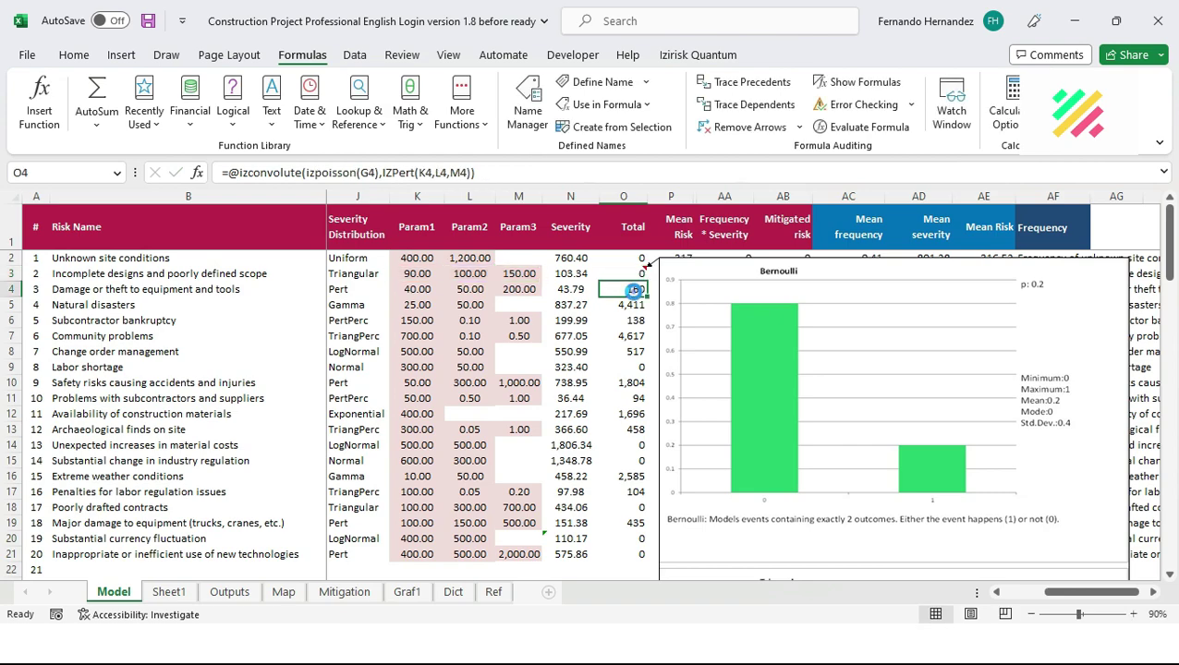
scroll(654, 329, down, 4)
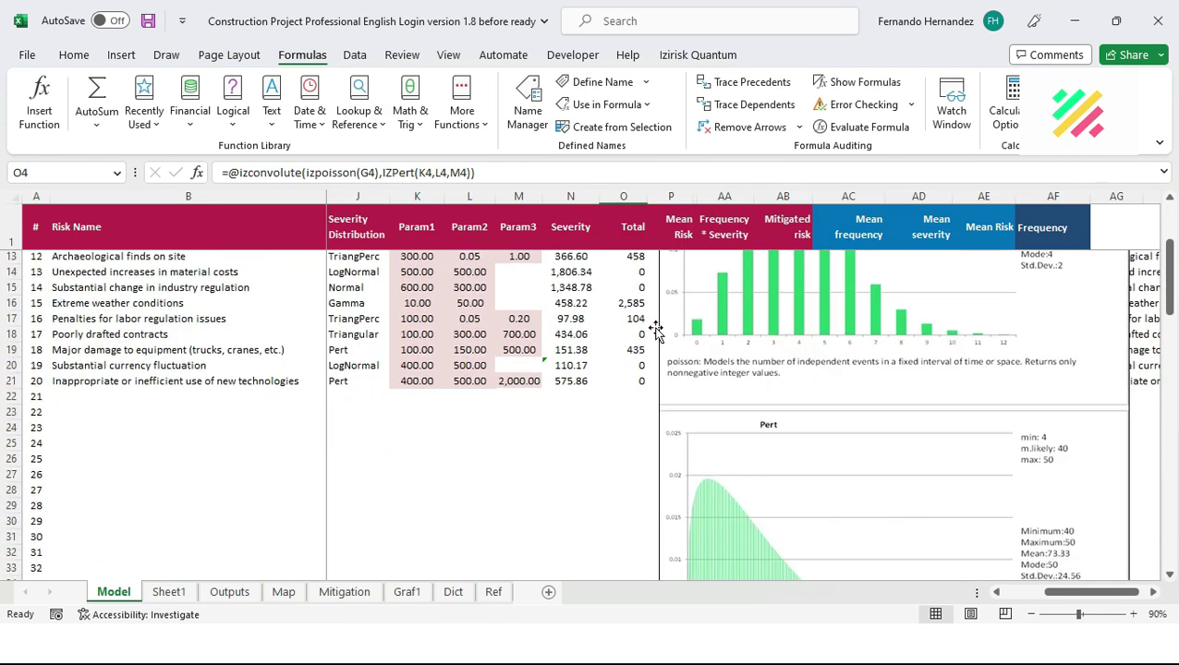
scroll(656, 330, down, 8)
scroll(656, 330, up, 12)
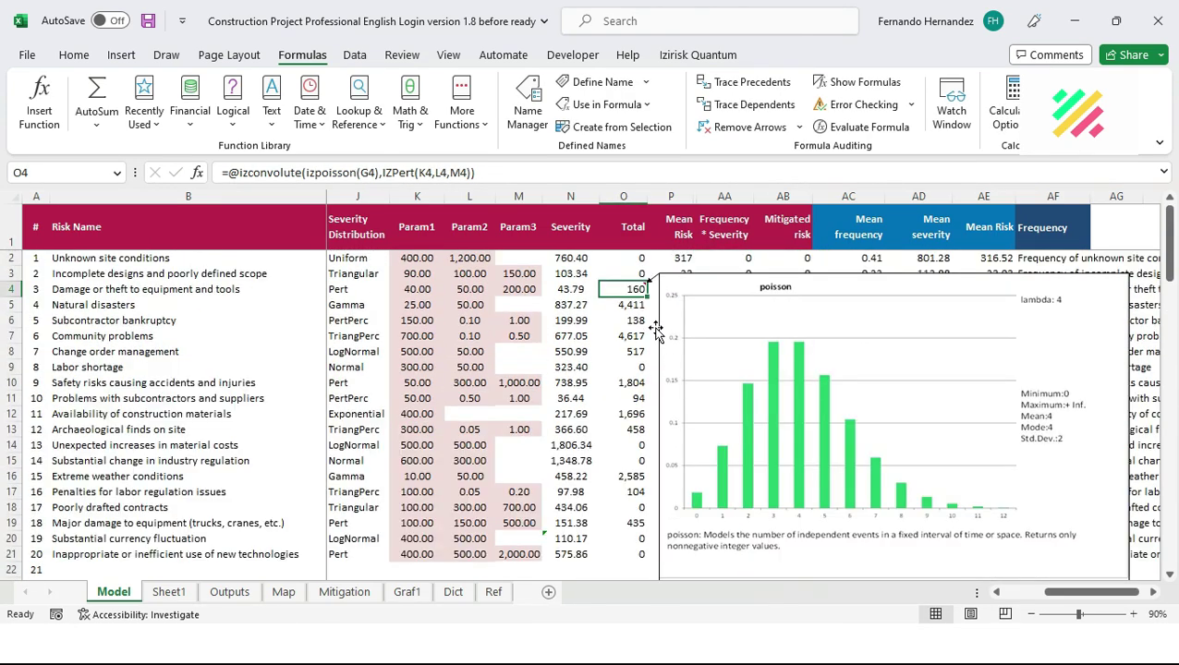
Examine the frequency and severity charts behind the Total cells for Natural disasters and Subcontractor bankruptcy
click(639, 308)
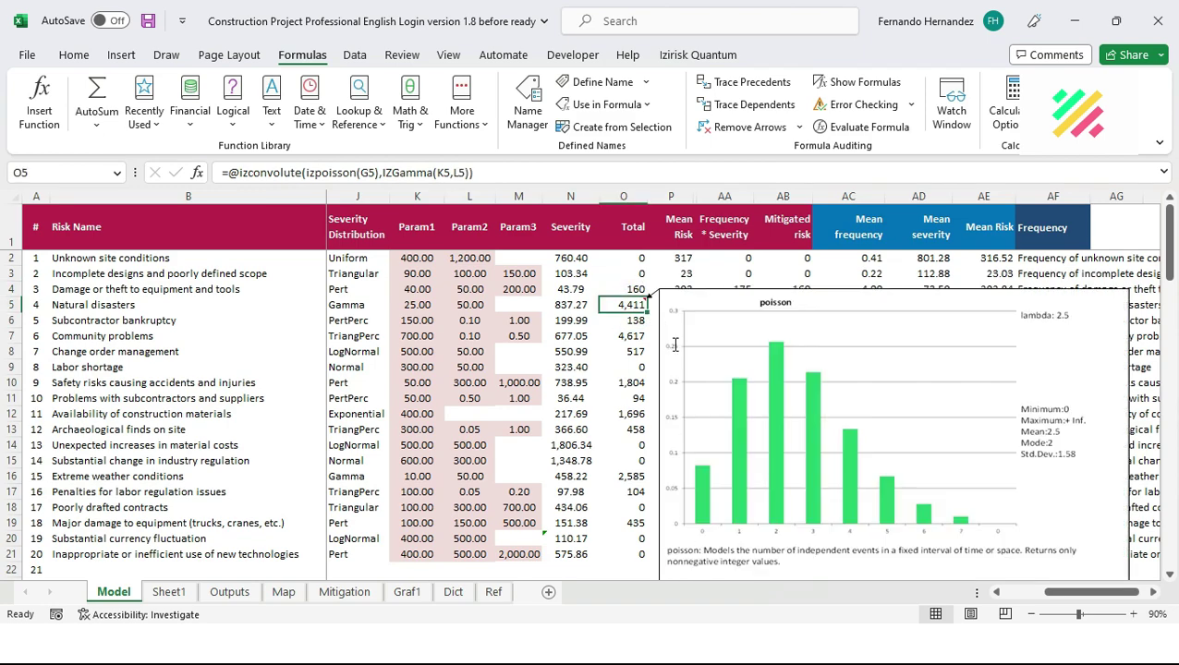
scroll(675, 346, down, 2)
scroll(675, 346, down, 5)
scroll(667, 339, up, 7)
click(630, 320)
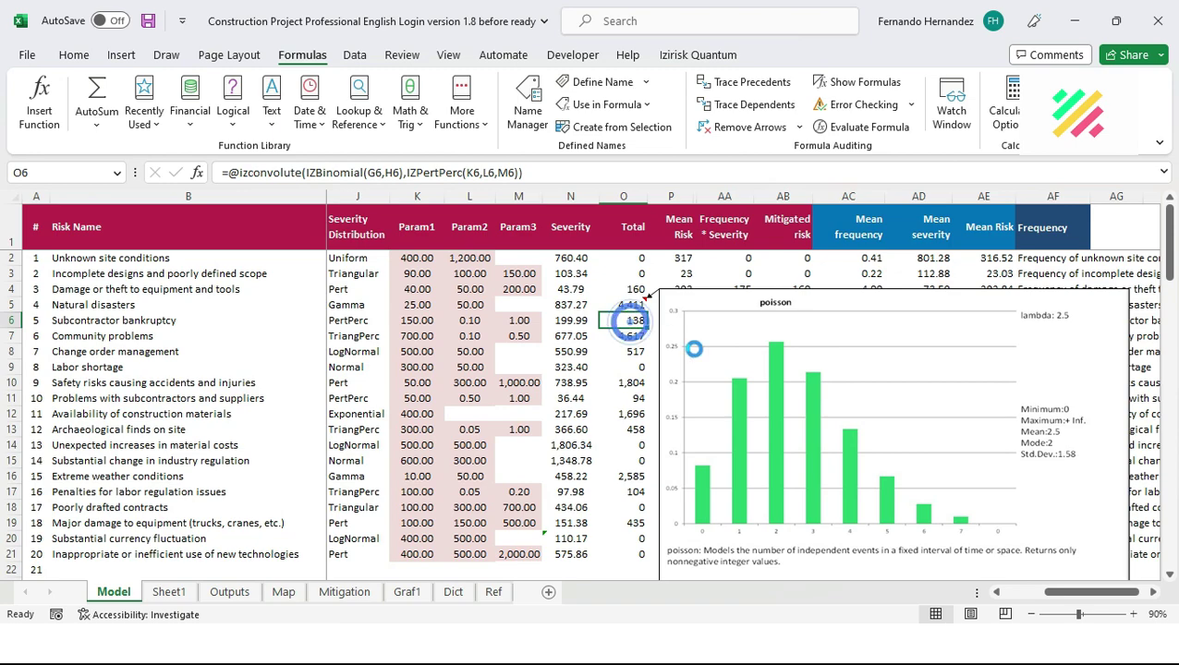
scroll(695, 349, down, 3)
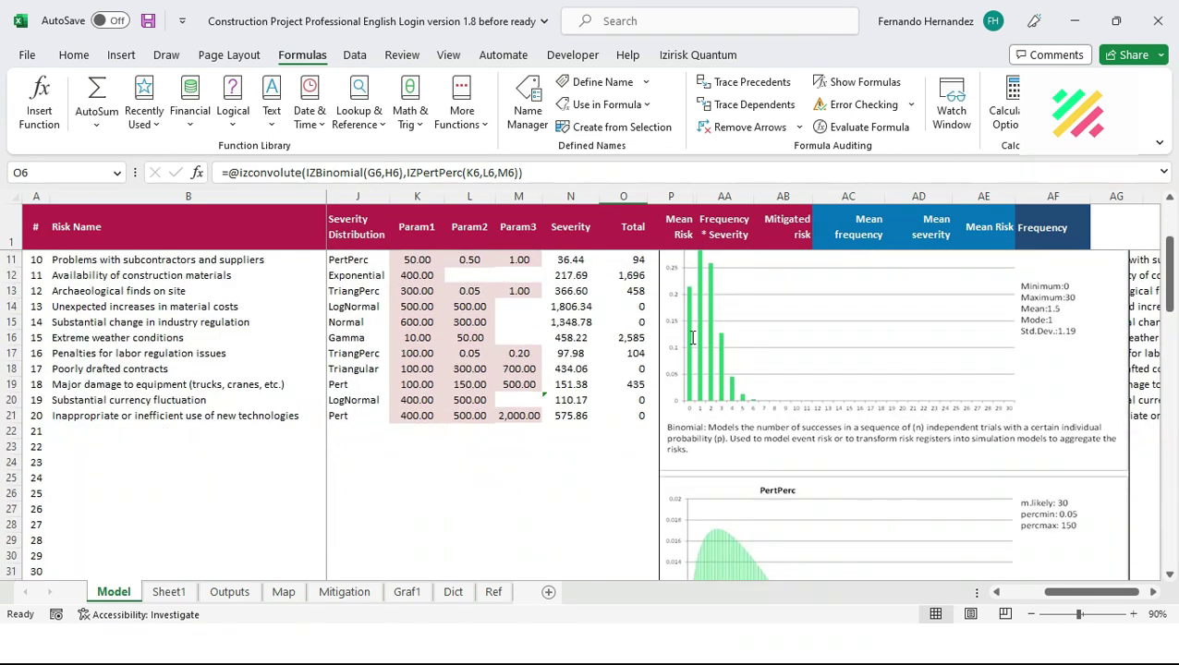
View the version and copyright information of the Izirisk Quantum add-in, closing it when done
click(698, 55)
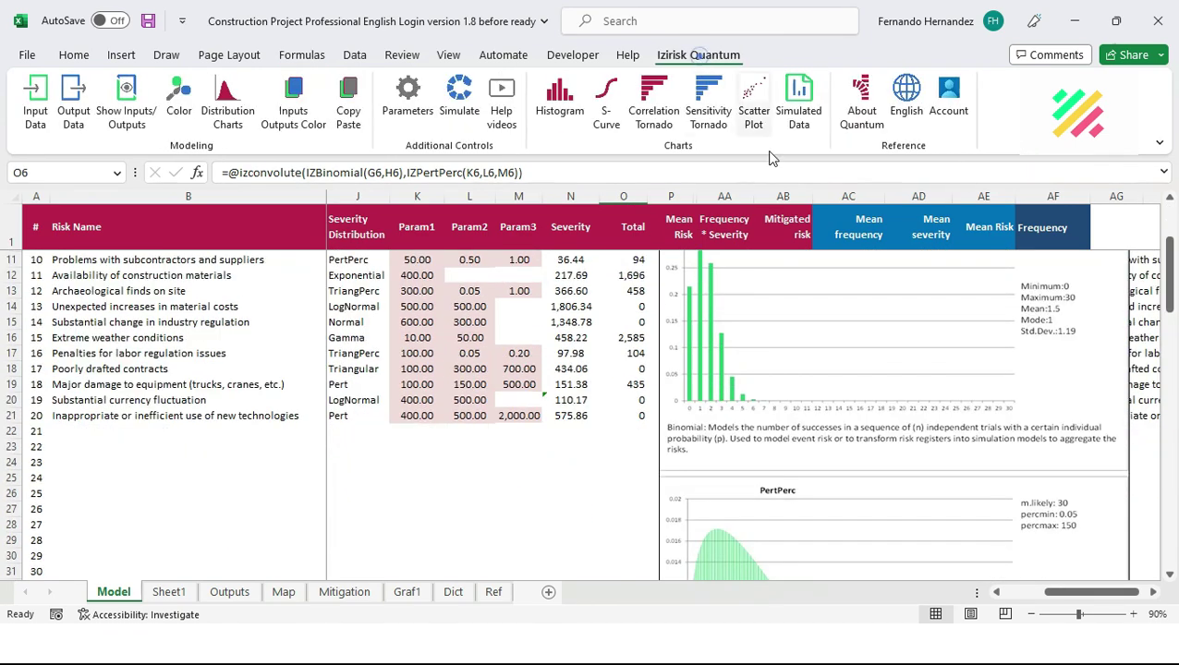
click(864, 106)
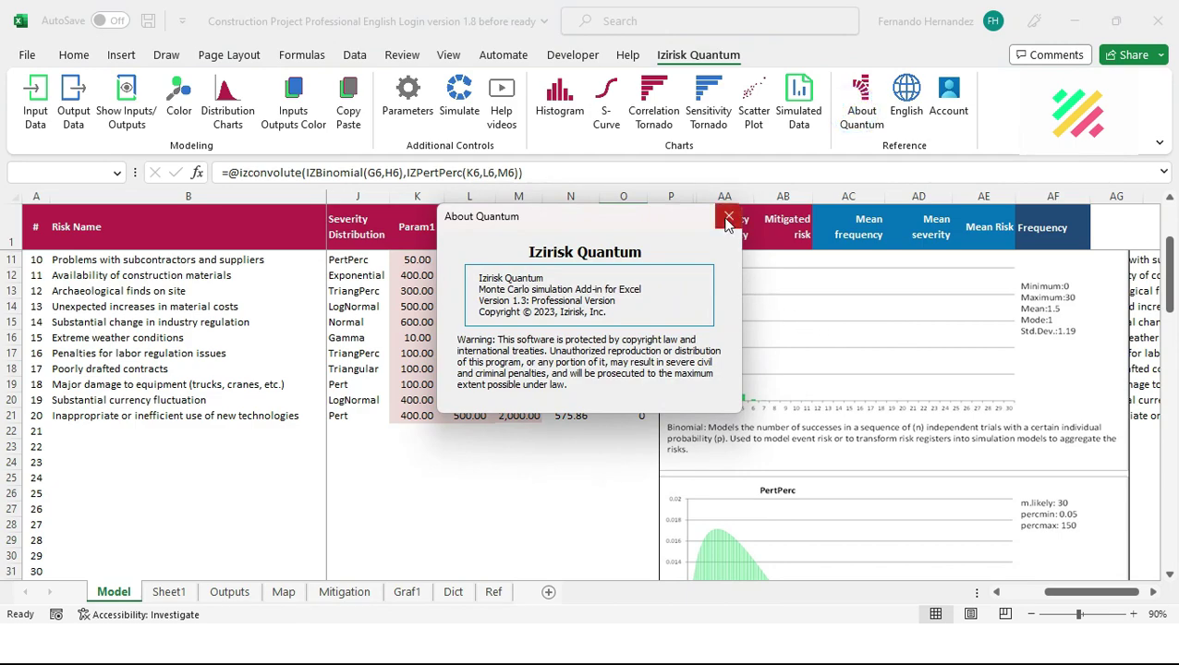
click(728, 218)
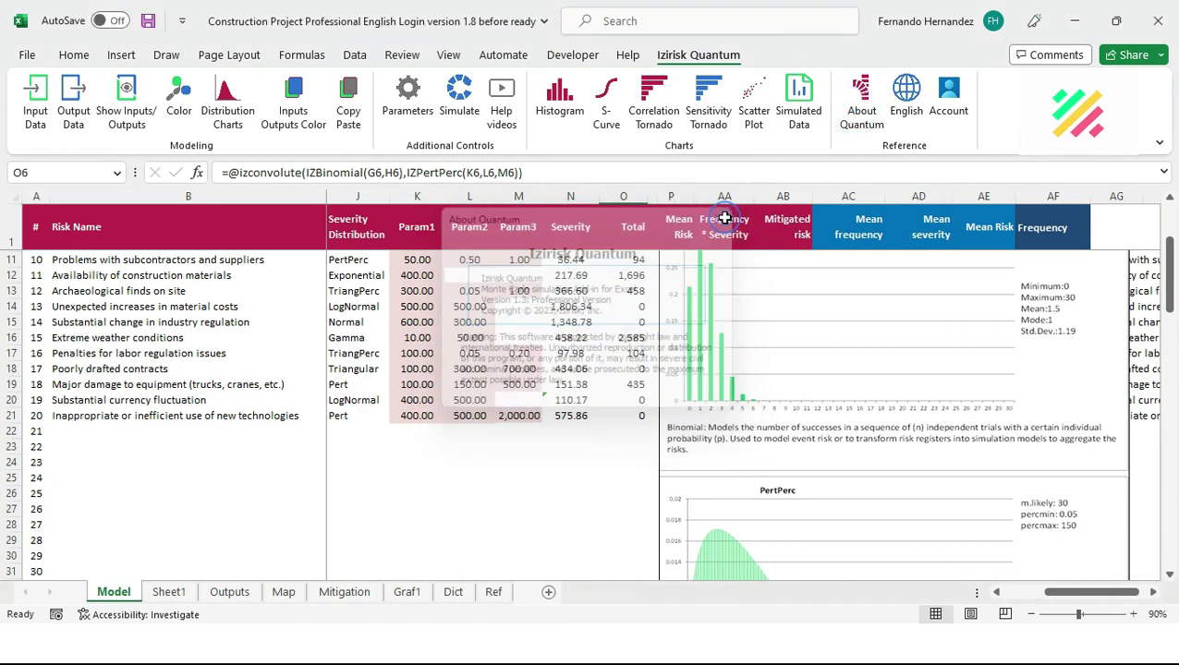
Return to the Frequency cell of Unknown site conditions and disable the distribution comment charts
scroll(554, 370, up, 3)
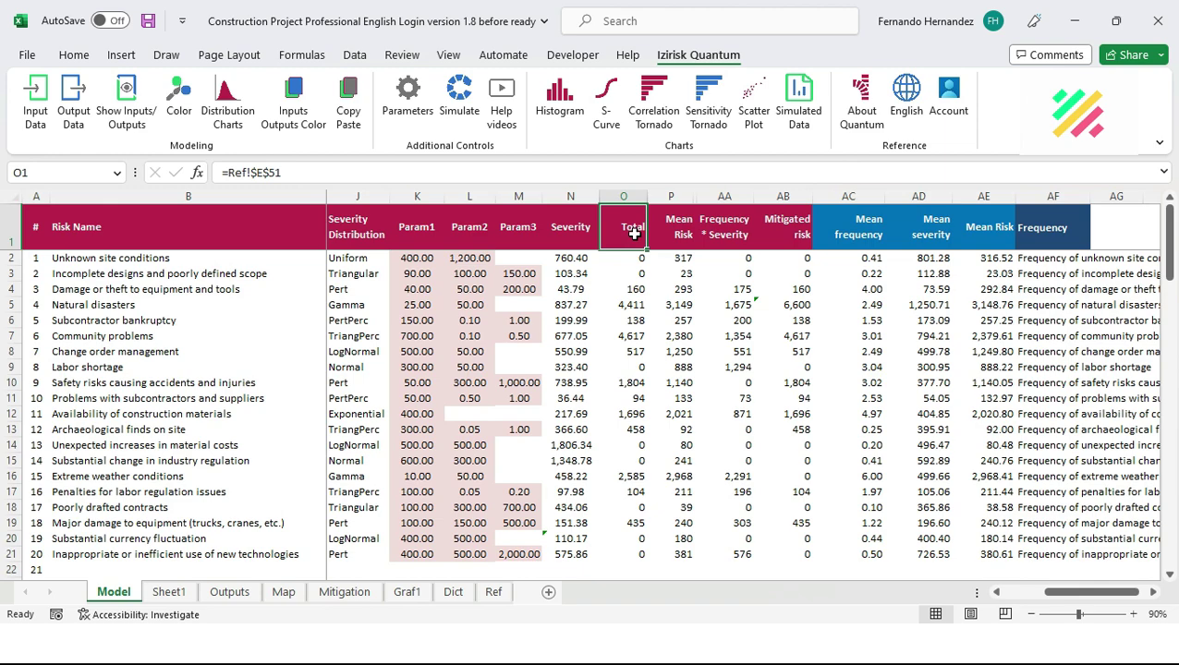
key(ctrl+Home)
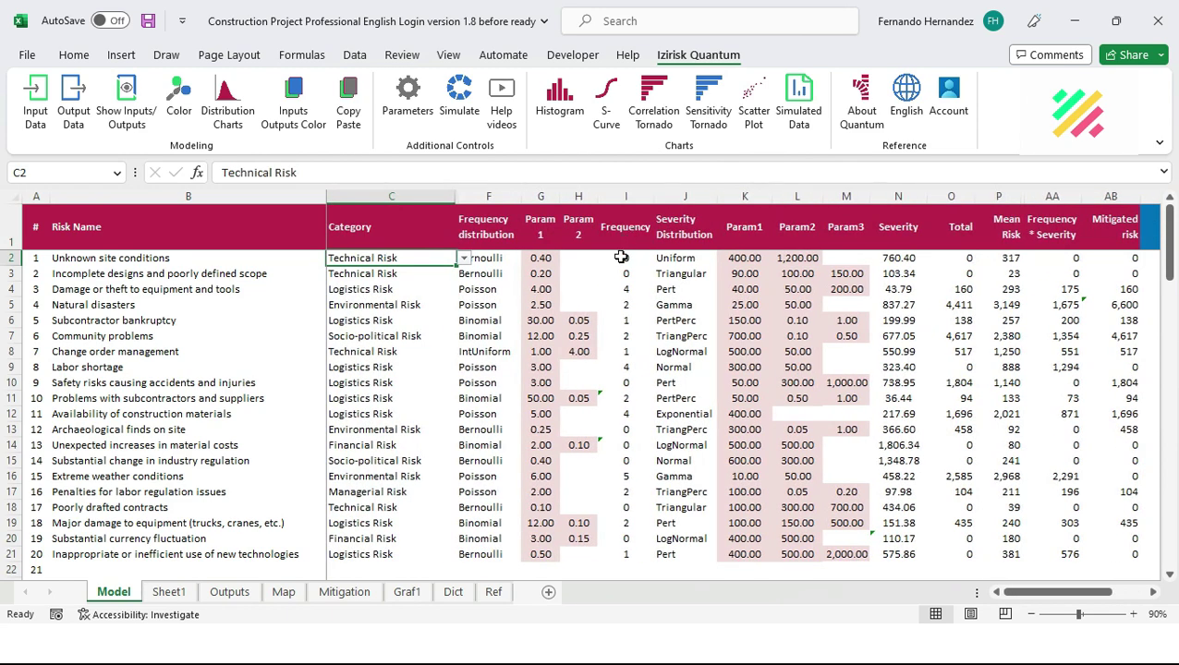
click(621, 258)
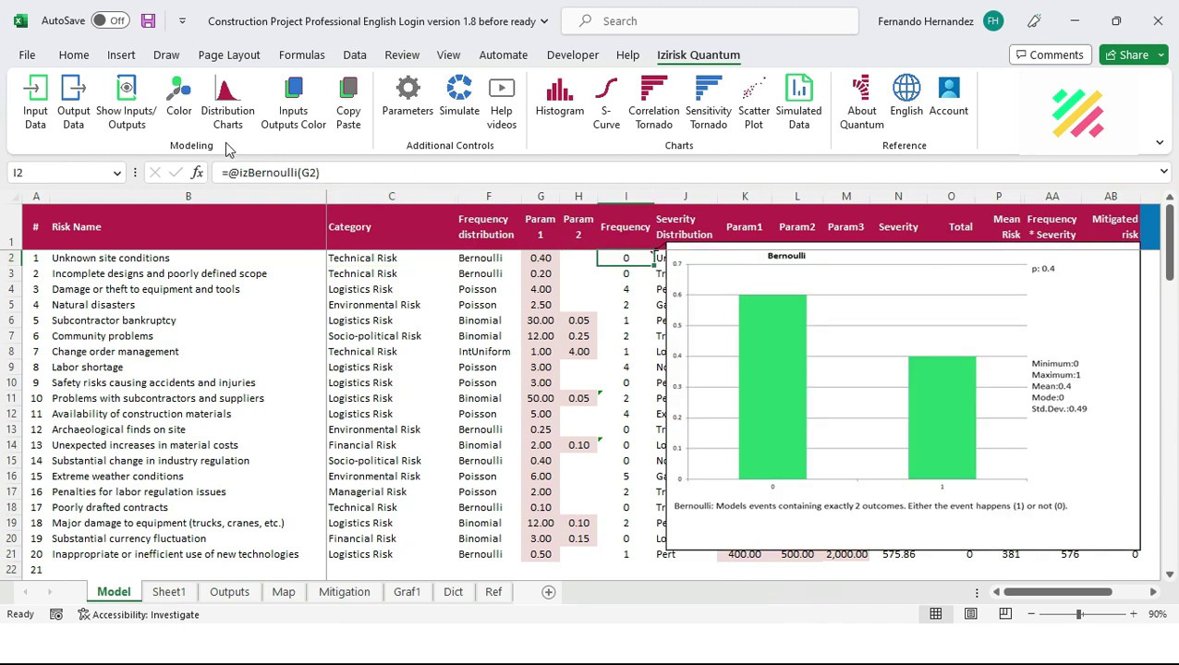
click(225, 107)
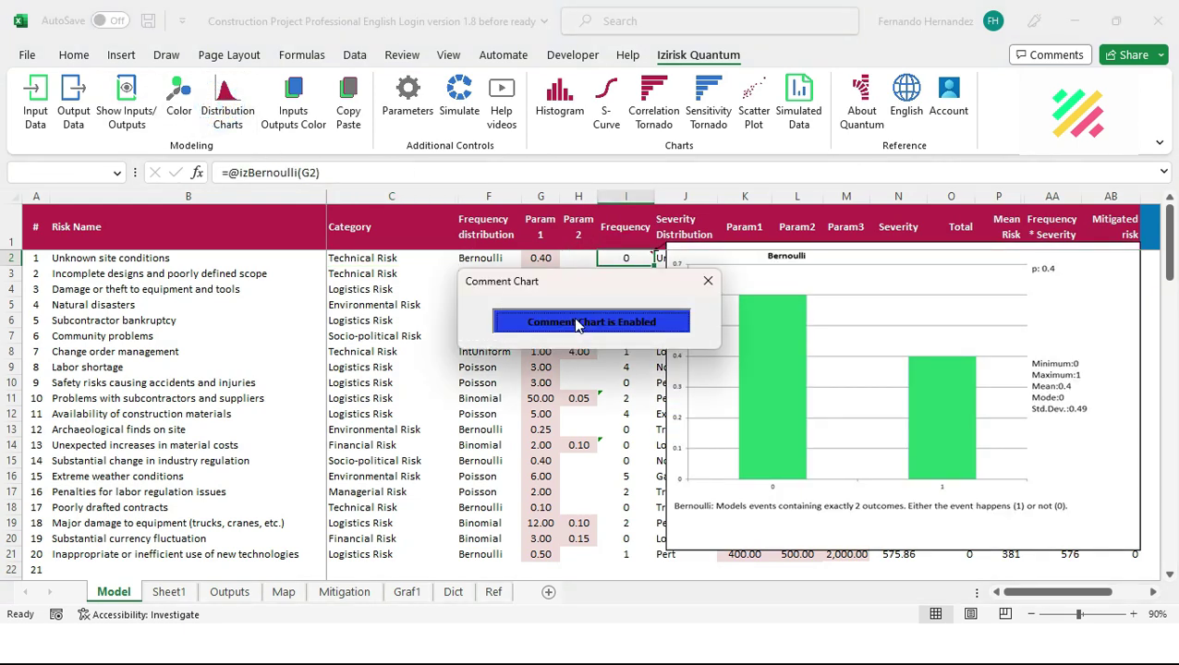
click(577, 323)
click(708, 281)
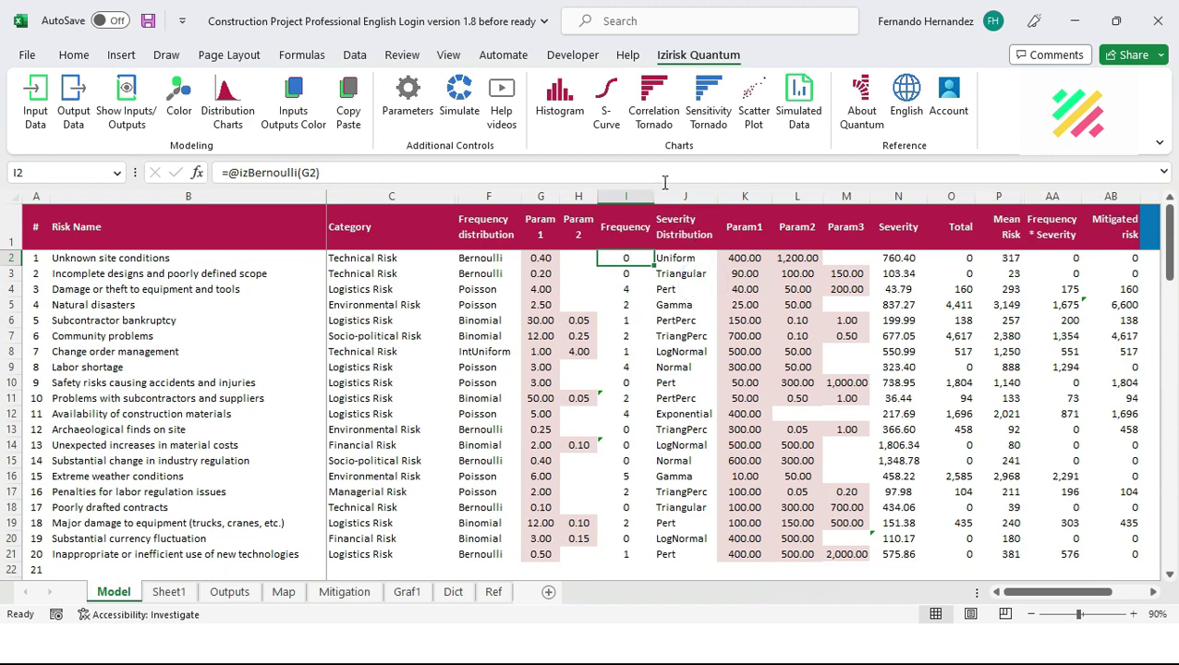
Go through the Frequency cells from Incomplete designs to Labor shortage to check whether comment charts still appear
key(Down)
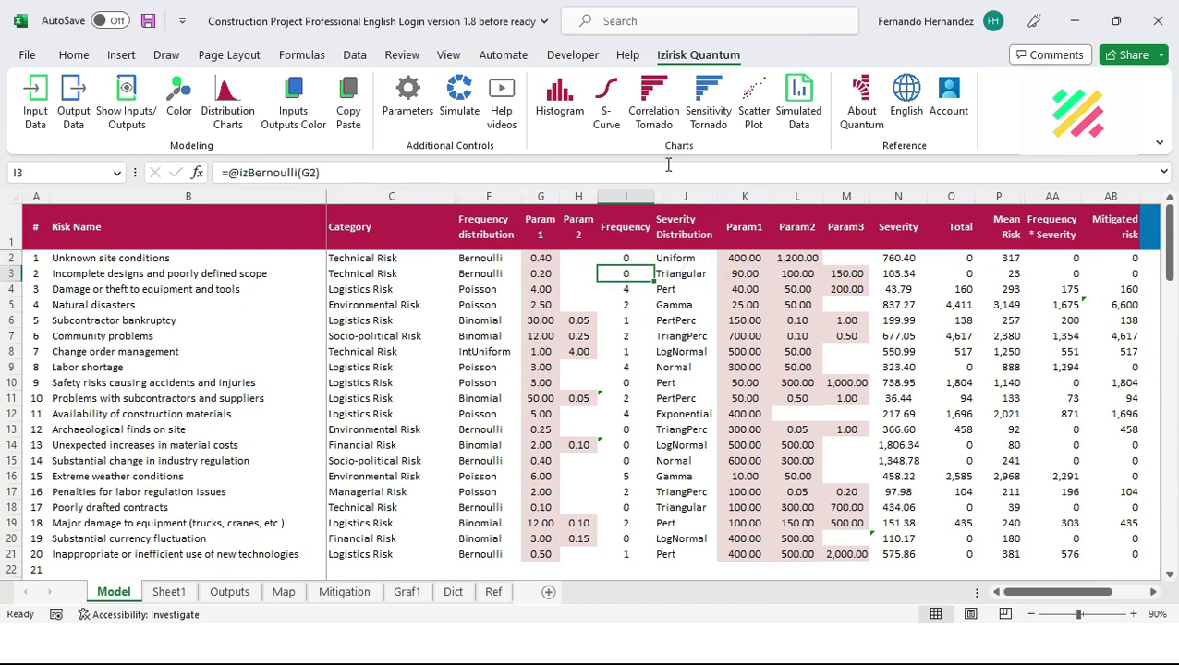
key(Down)
key(Down)
key(Down)
key(Down)
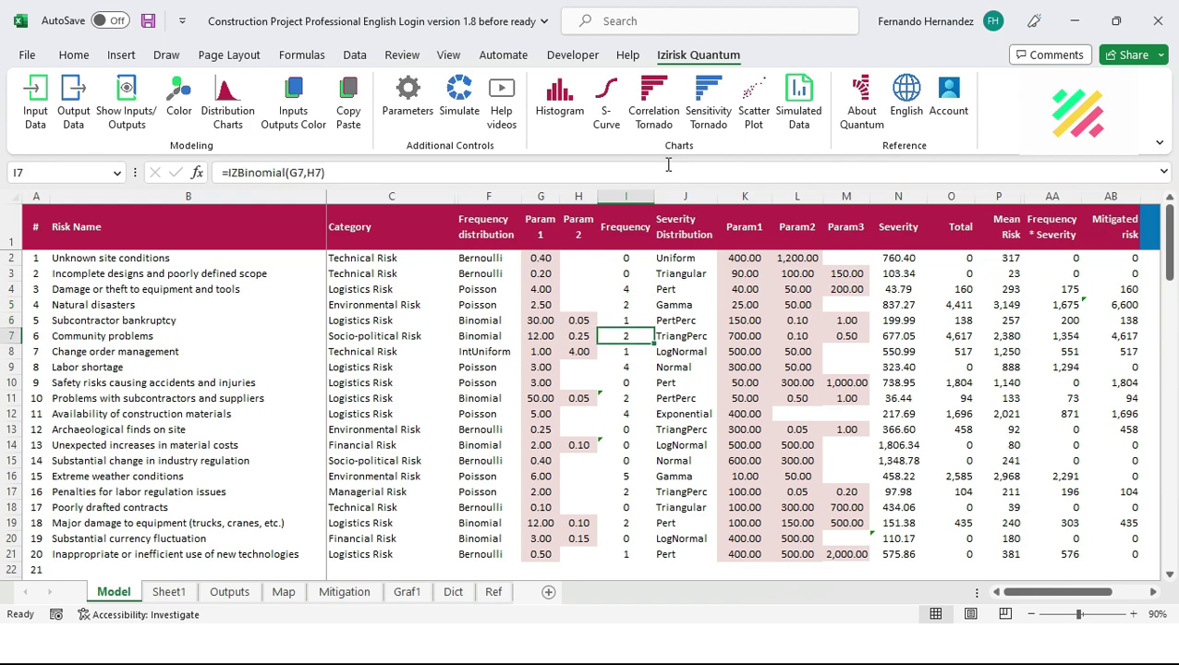
key(Down)
key(Down)
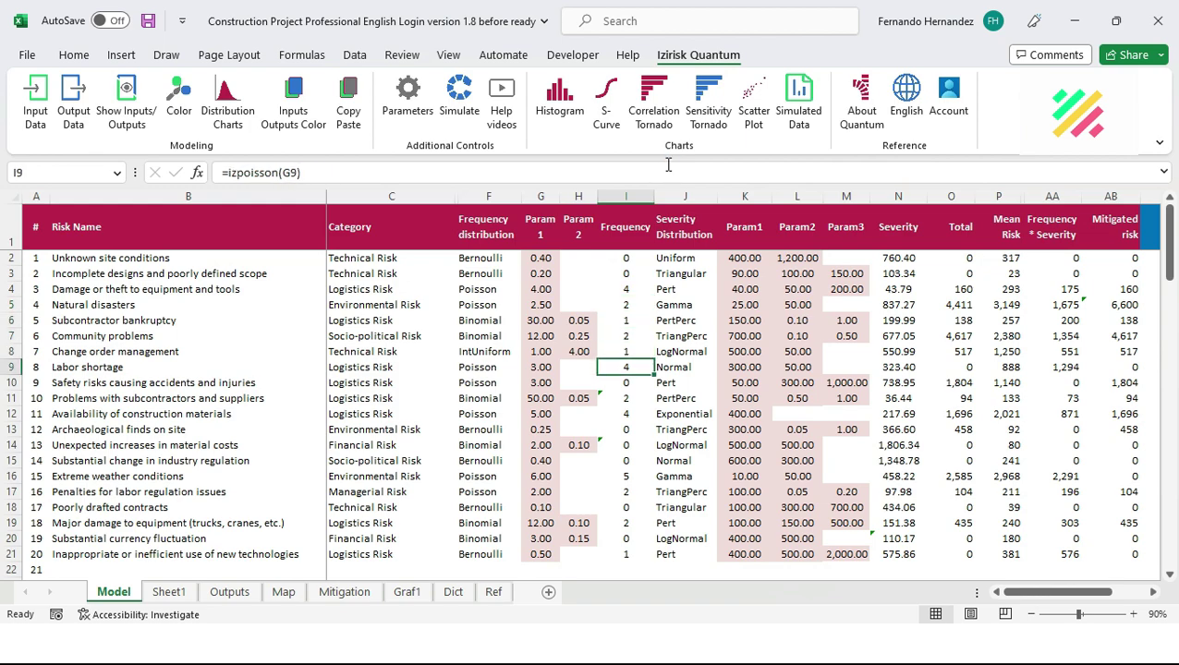
Start an input definition for the Frequency cells I2:I21 and go through the proposed input names
click(637, 263)
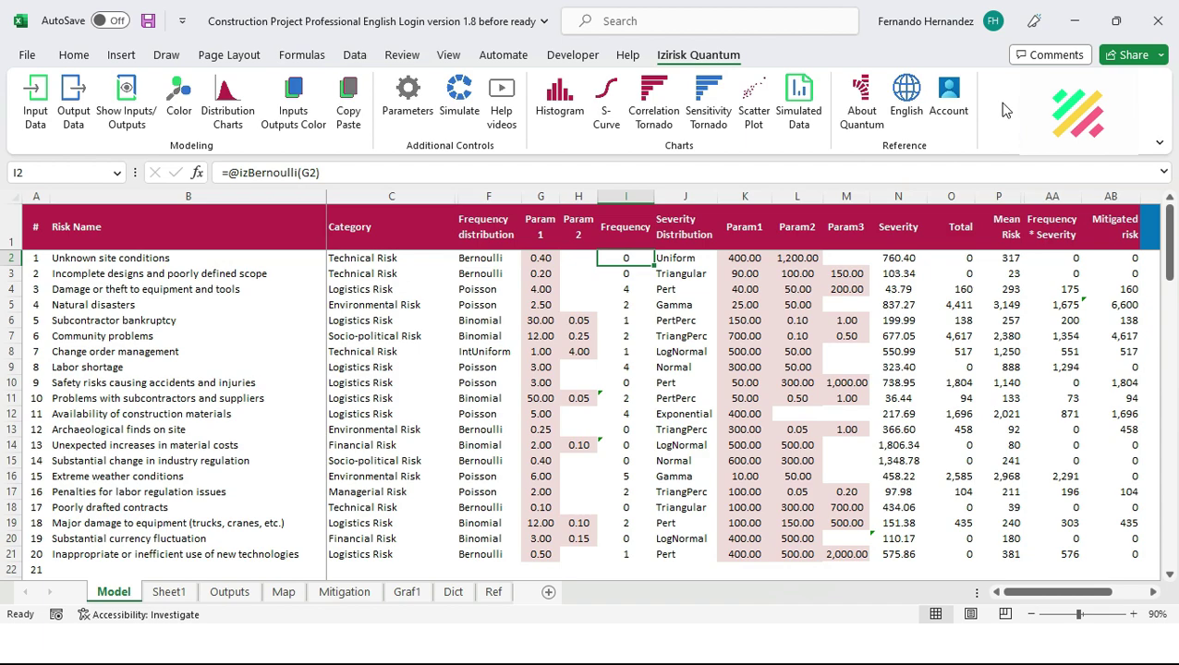
key(ctrl+shift+Down)
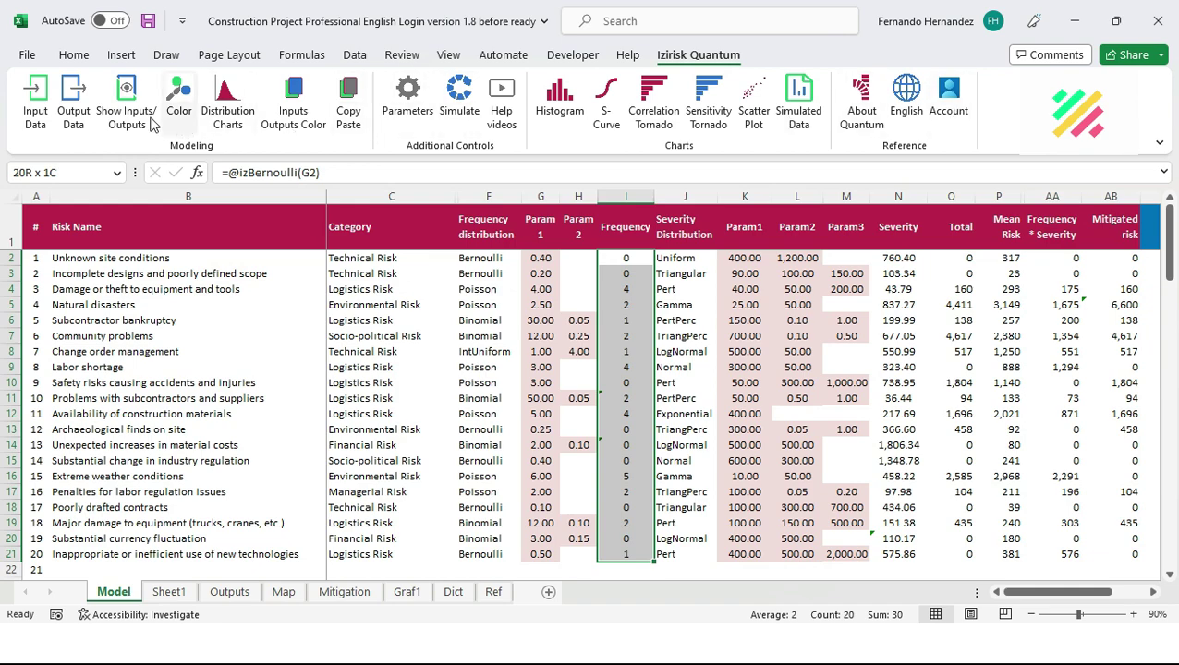
click(35, 123)
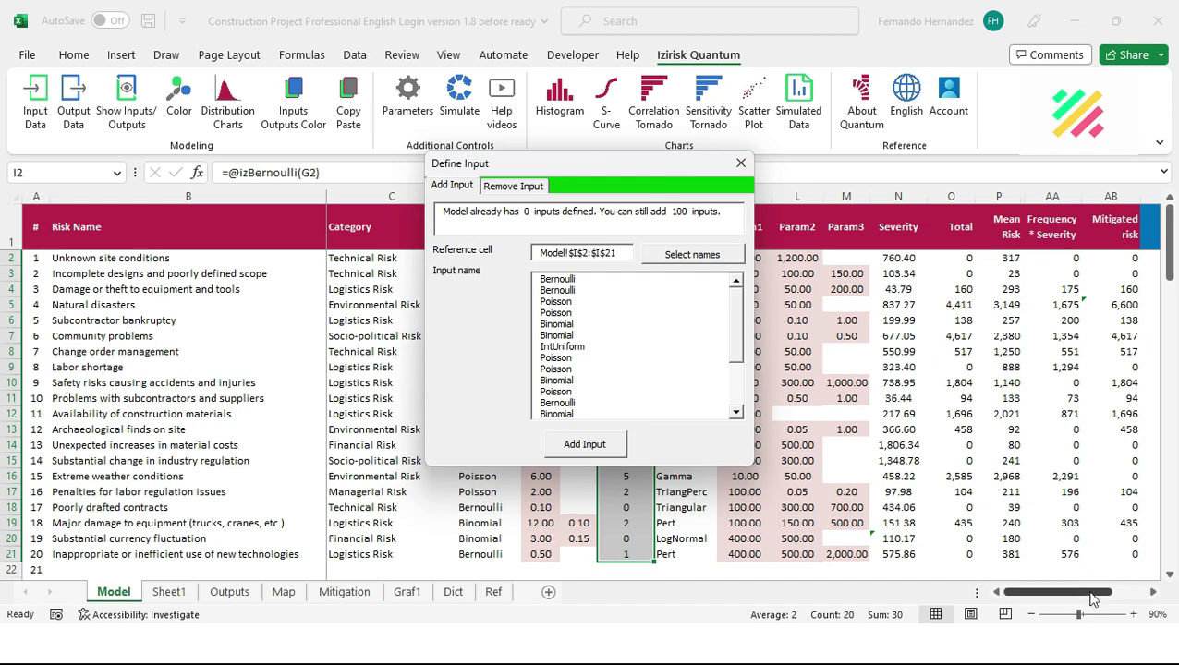
click(559, 279)
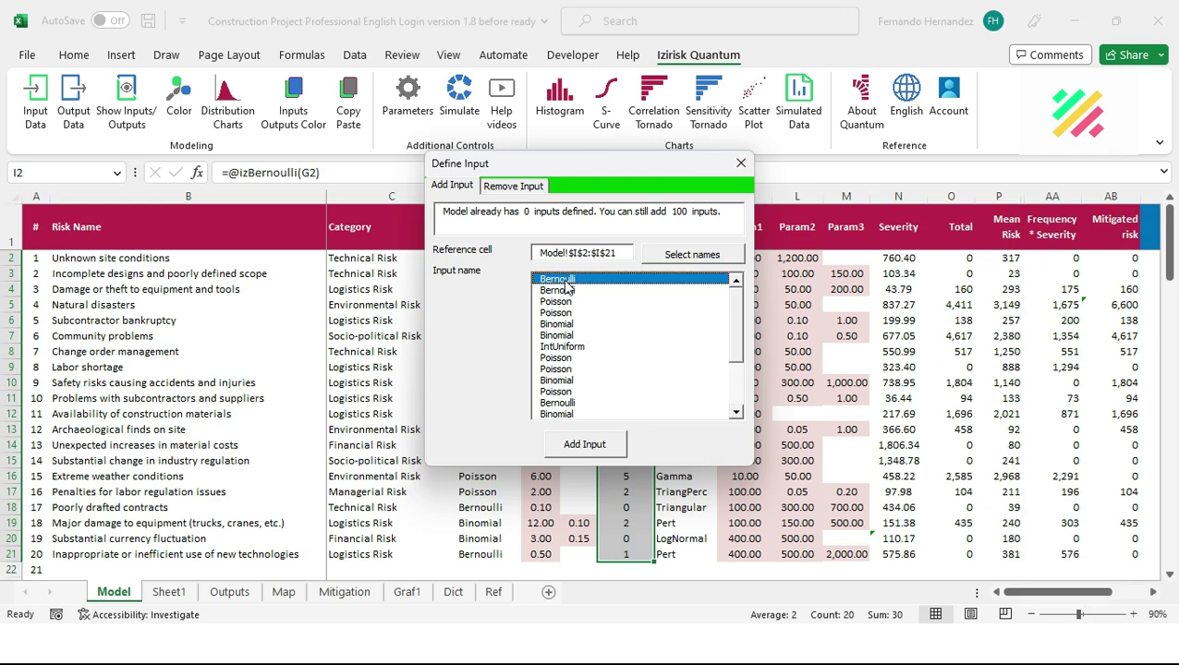
click(562, 290)
click(559, 301)
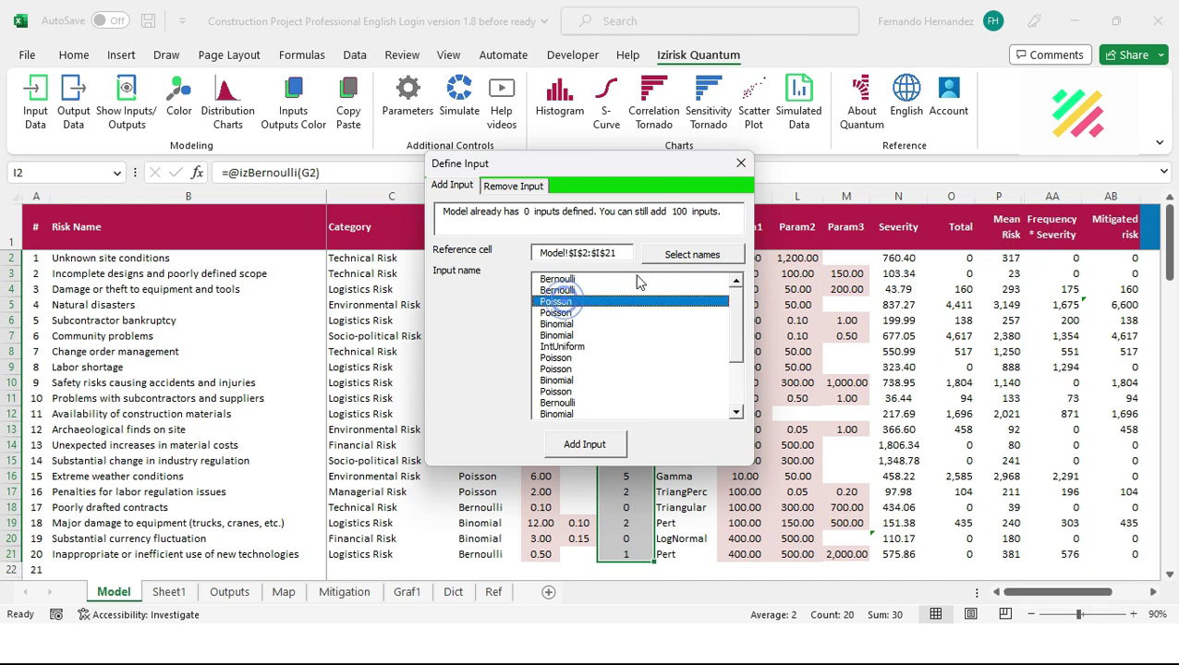
click(560, 312)
click(561, 324)
click(564, 337)
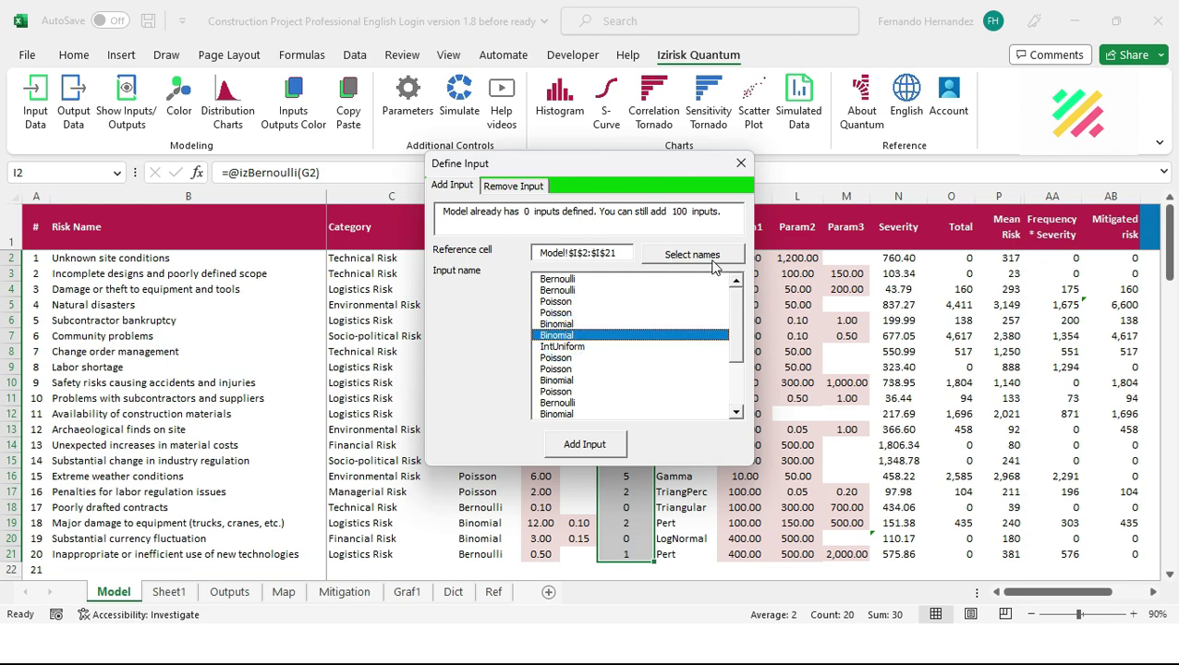
Take the input names for the Frequency cells from the range af2:af21
scroll(1071, 592, right, 3)
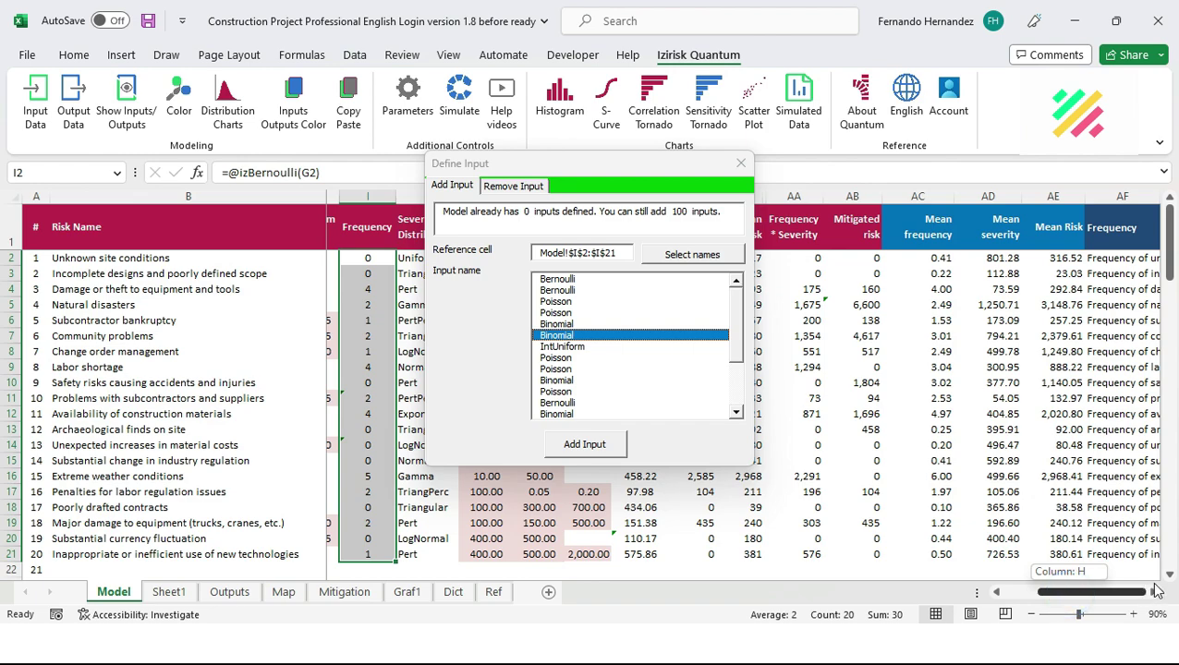
click(1152, 592)
click(1152, 593)
click(1152, 592)
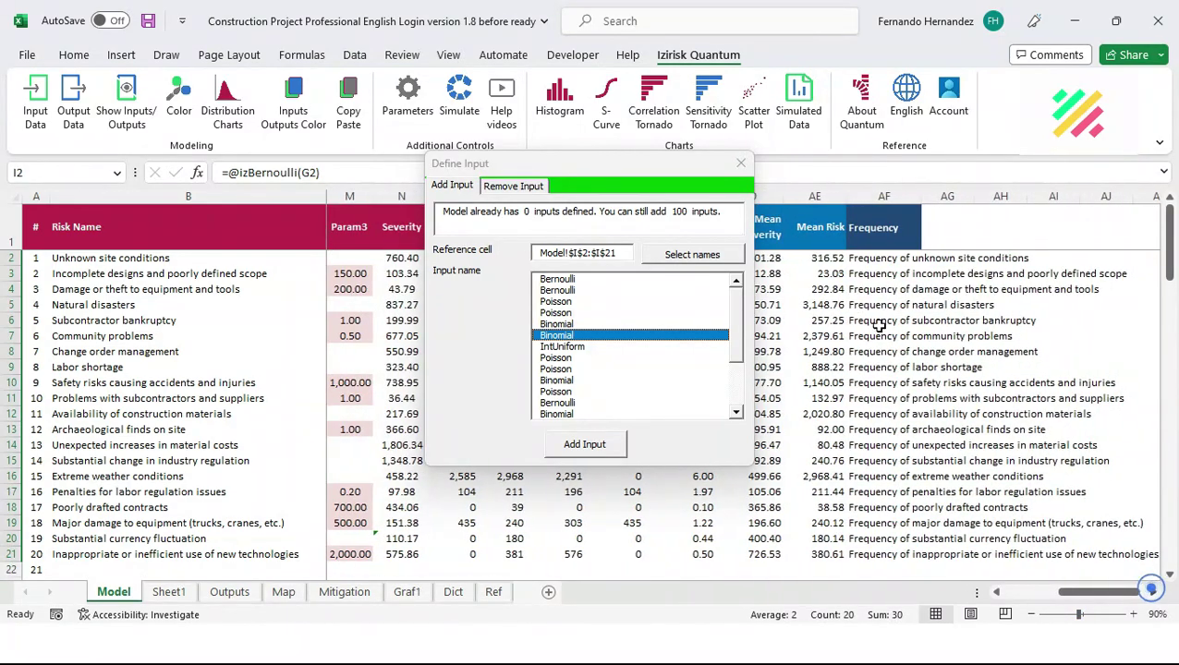
click(676, 264)
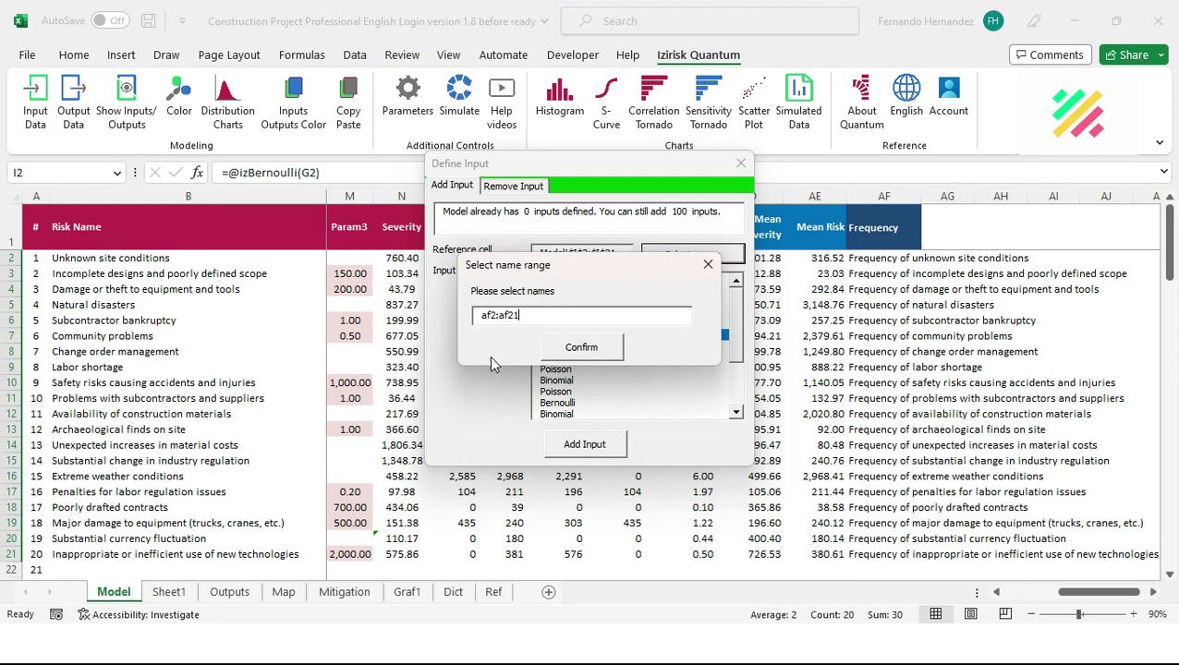
click(609, 354)
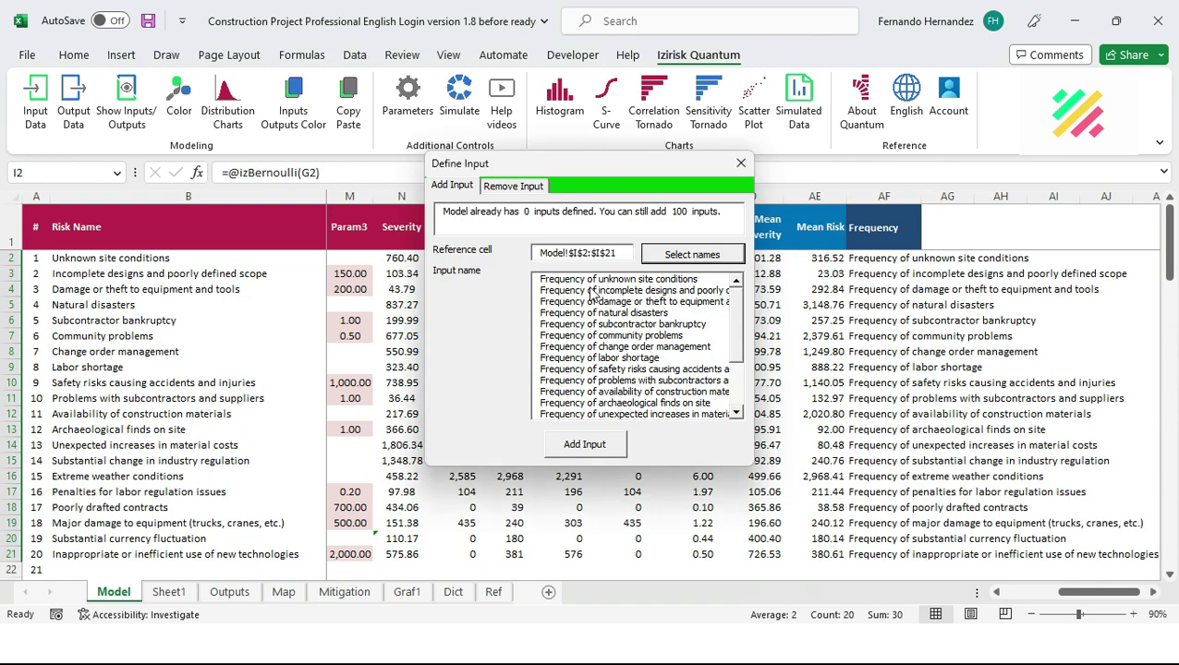
Look through the loaded frequency names, add the Frequency cells as inputs and close the input definition
click(592, 292)
click(593, 301)
click(601, 312)
click(608, 324)
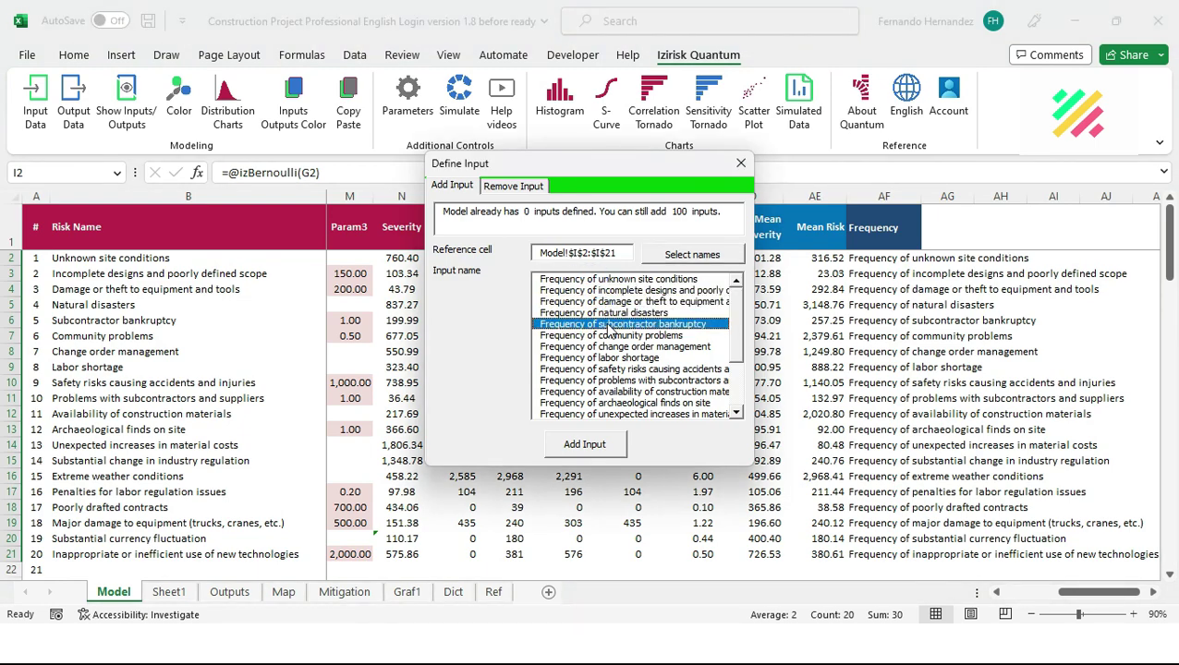
click(613, 336)
click(616, 347)
click(618, 358)
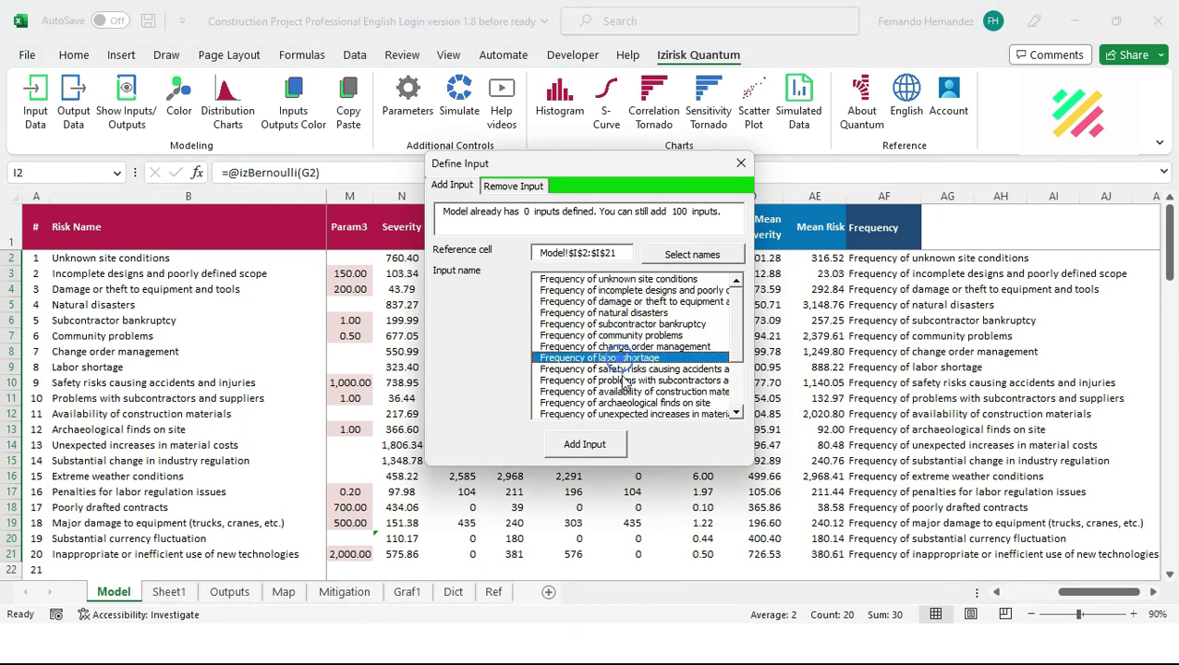
click(617, 443)
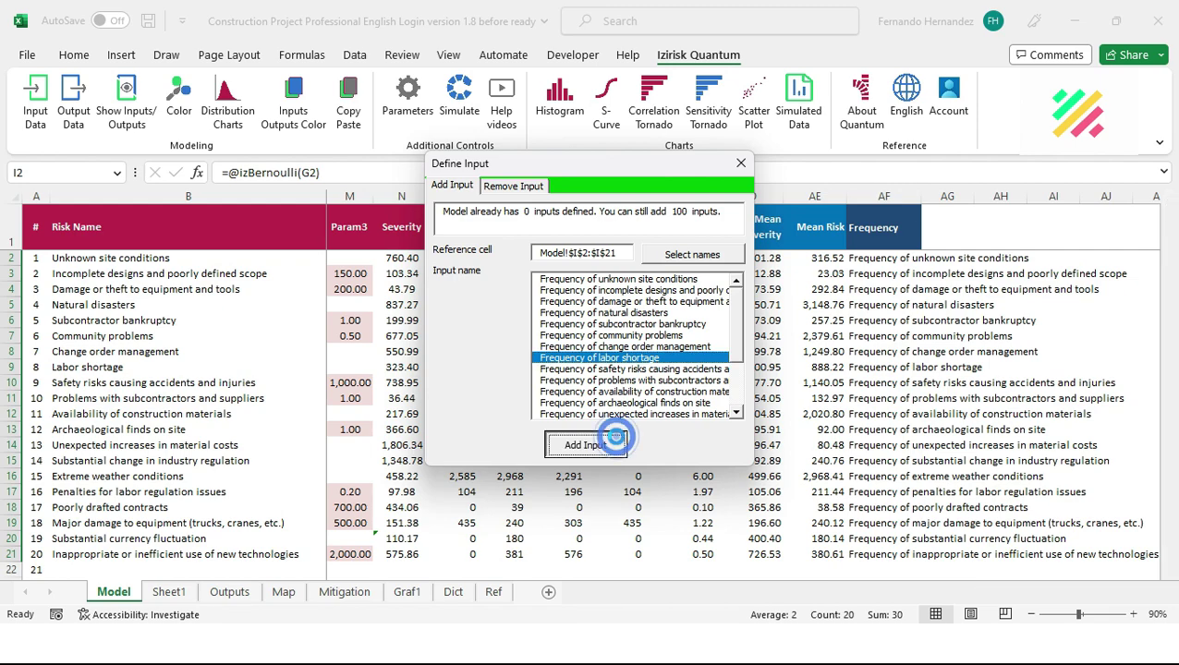
click(740, 165)
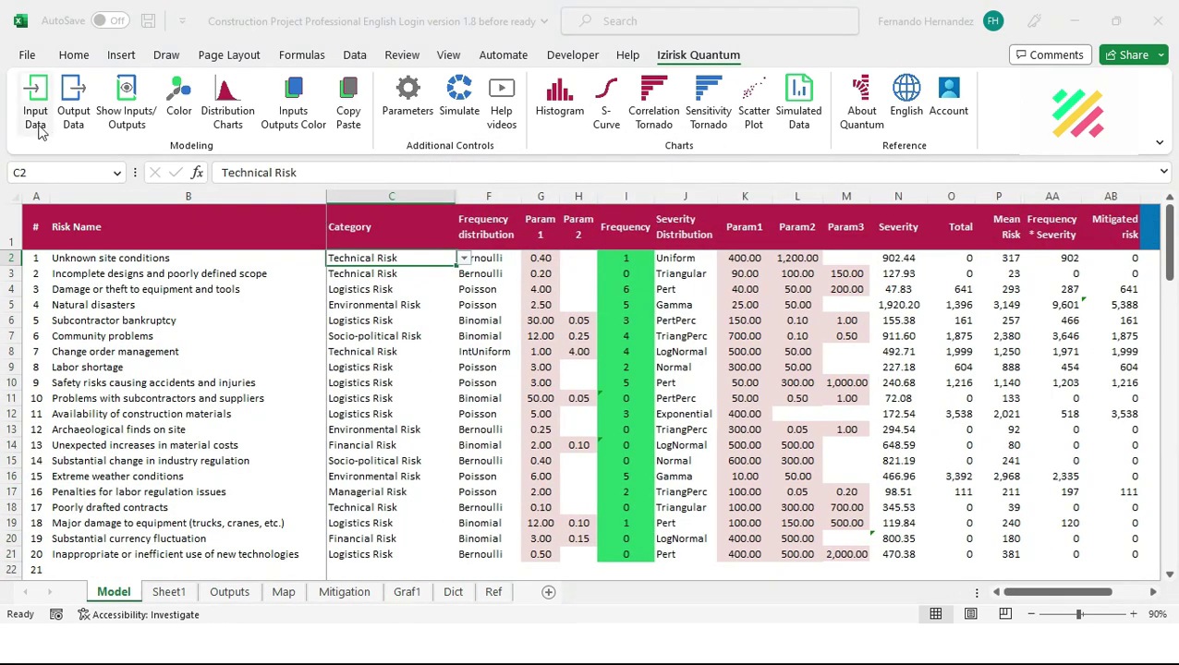
Review the defined frequency inputs in the list of inputs and outputs, closing it when done
click(111, 106)
click(553, 212)
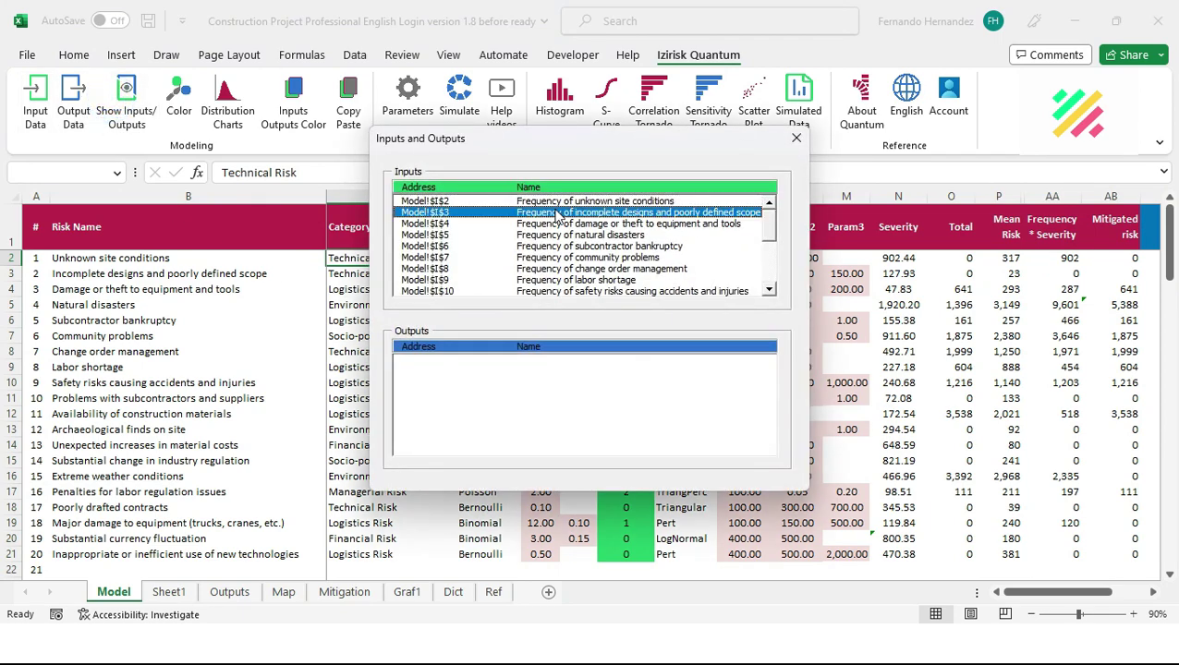
click(559, 224)
click(565, 246)
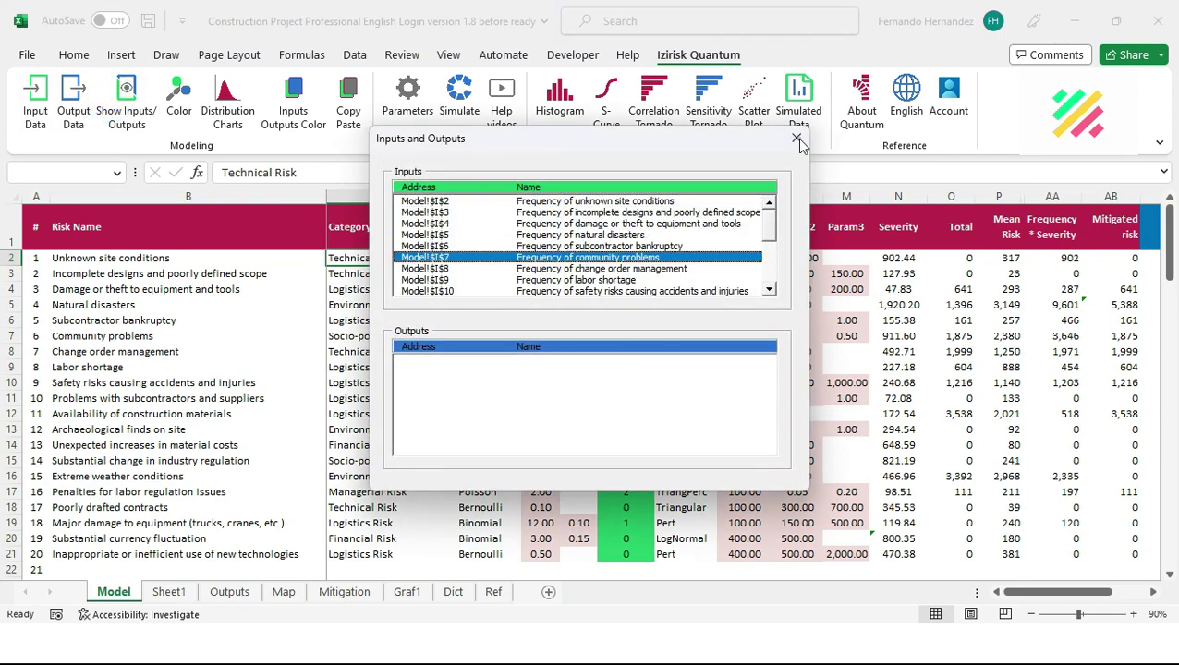
click(796, 138)
Switch the name list selector in cell AF1 to Severity for naming the Severity cells
click(899, 252)
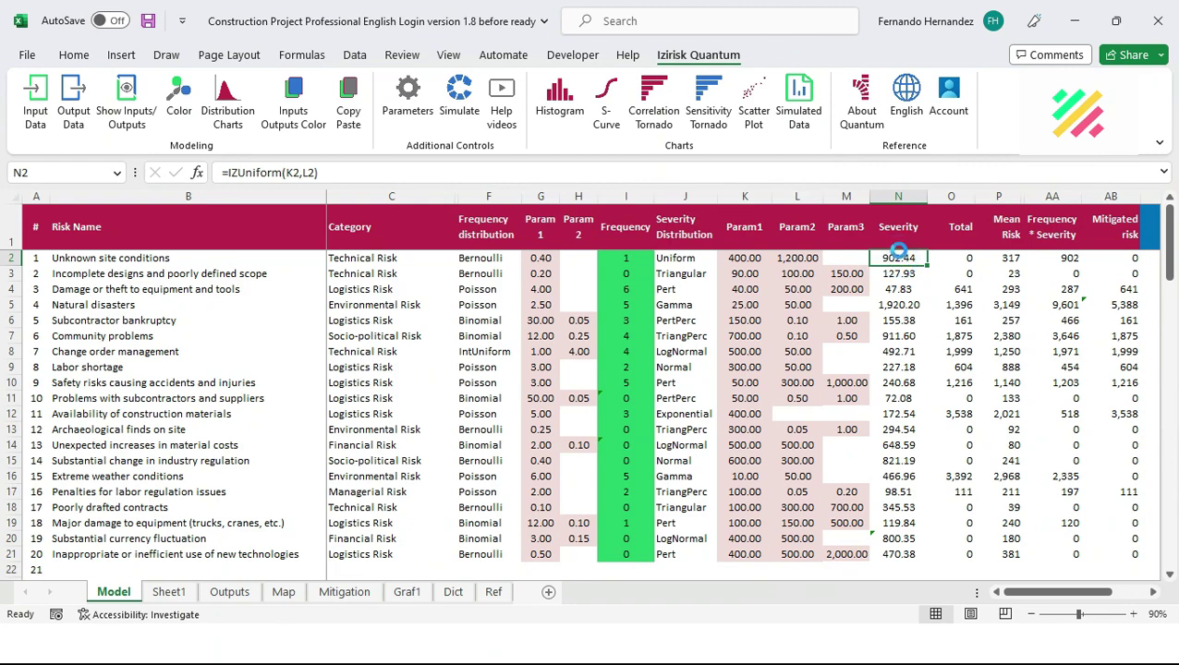
key(ctrl+shift+Down)
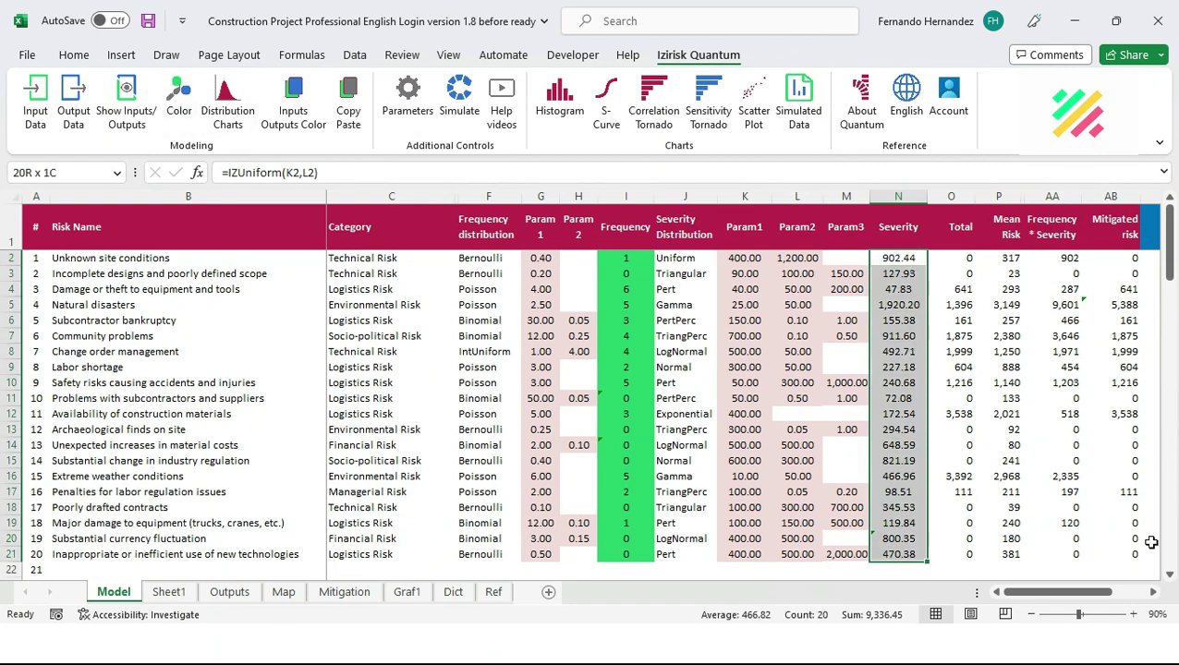
click(1153, 592)
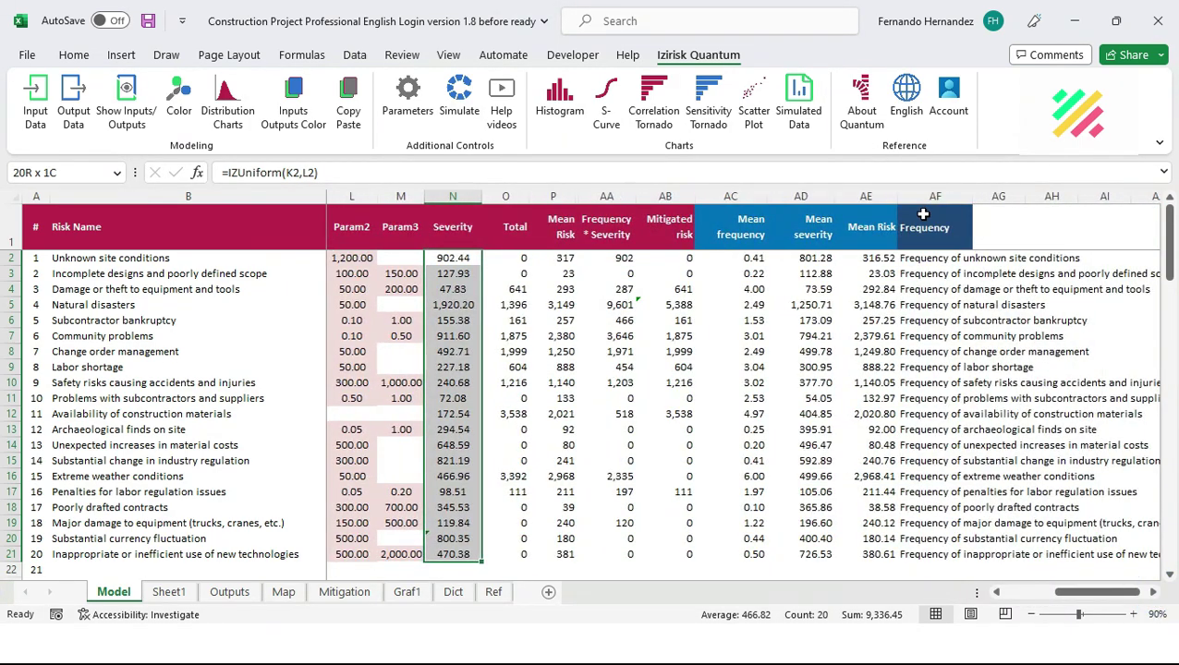
click(933, 227)
click(980, 240)
click(961, 267)
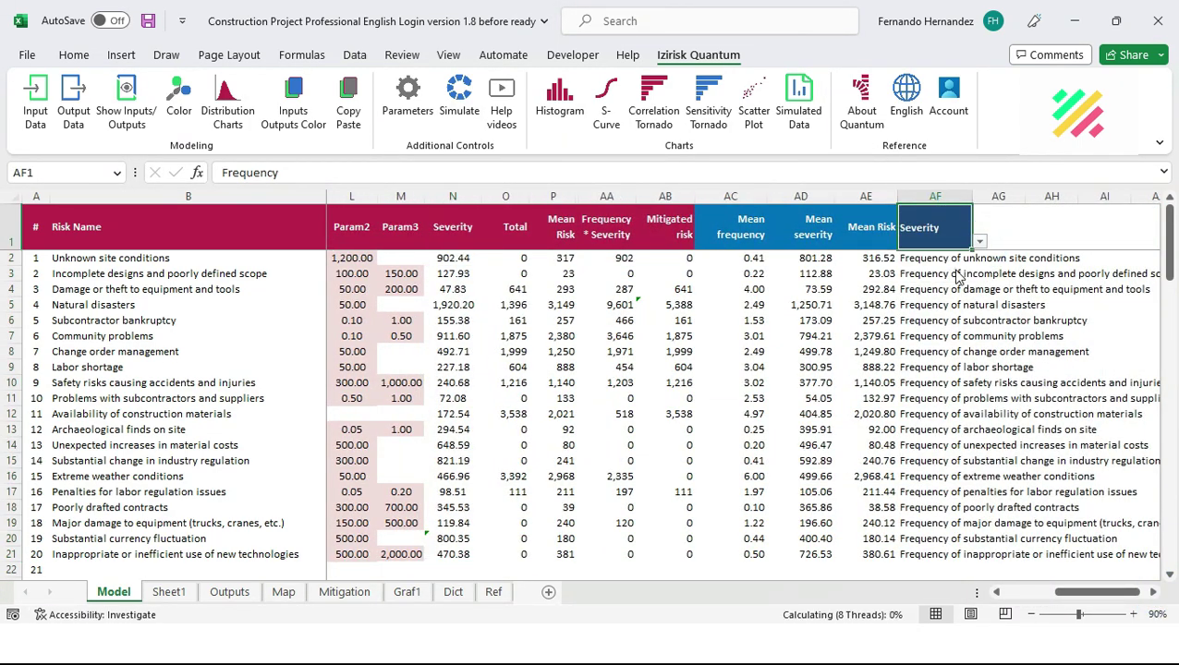
Start an input definition for the Severity cells N2:N21, taking the names from af2:af21
click(441, 243)
drag(445, 259, 451, 554)
click(33, 104)
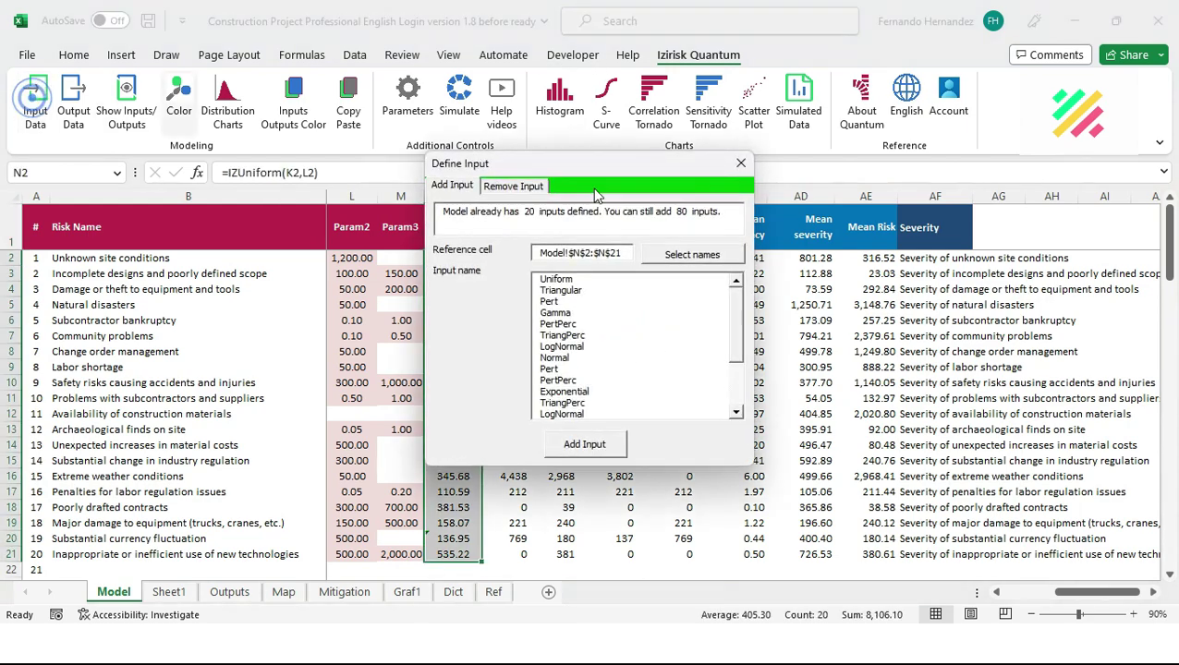
click(689, 254)
text(af2:af21)
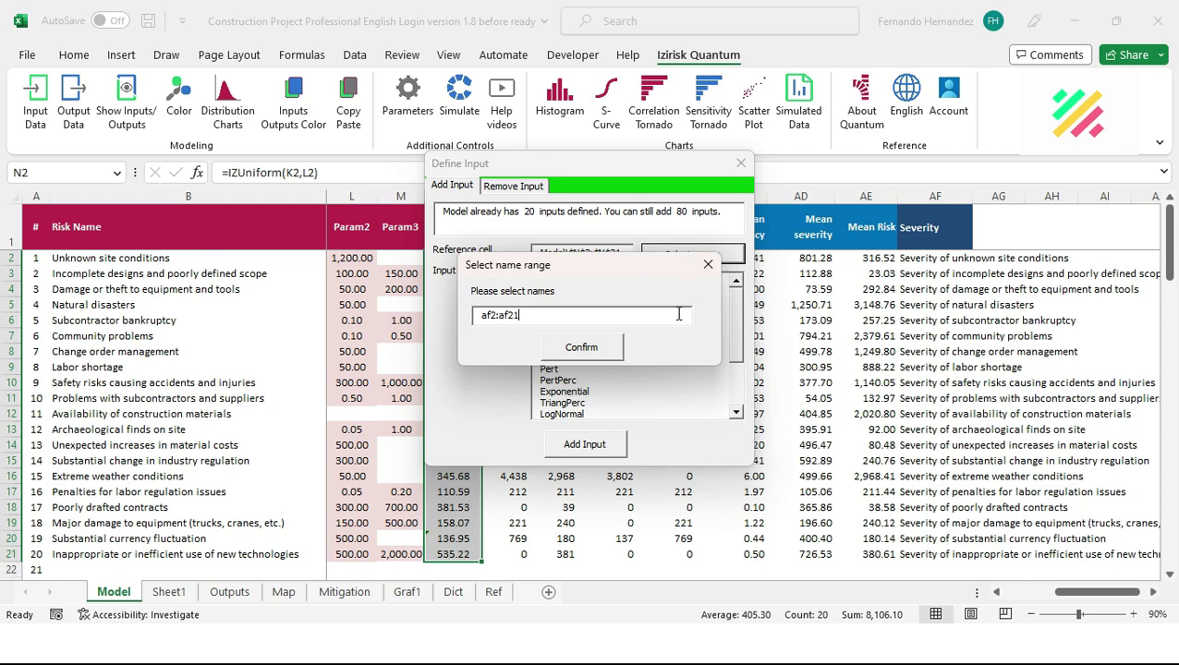
click(583, 359)
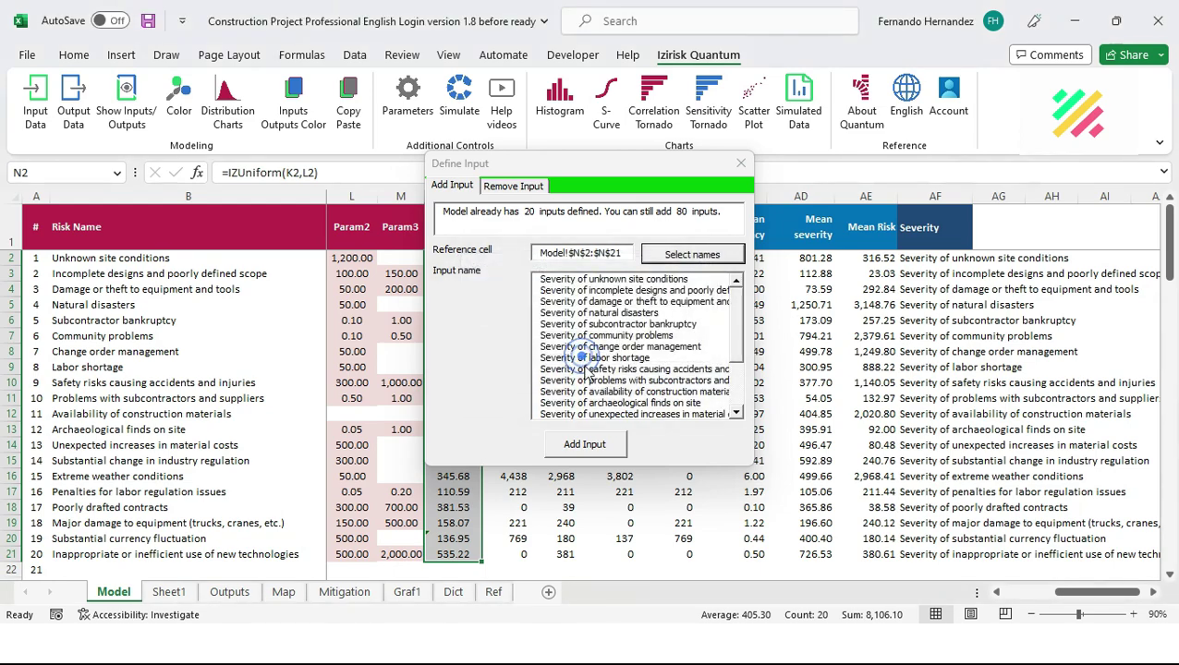
Look through the loaded severity names, add the Severity cells as inputs and close the input definition
click(601, 290)
click(599, 303)
click(598, 323)
click(598, 337)
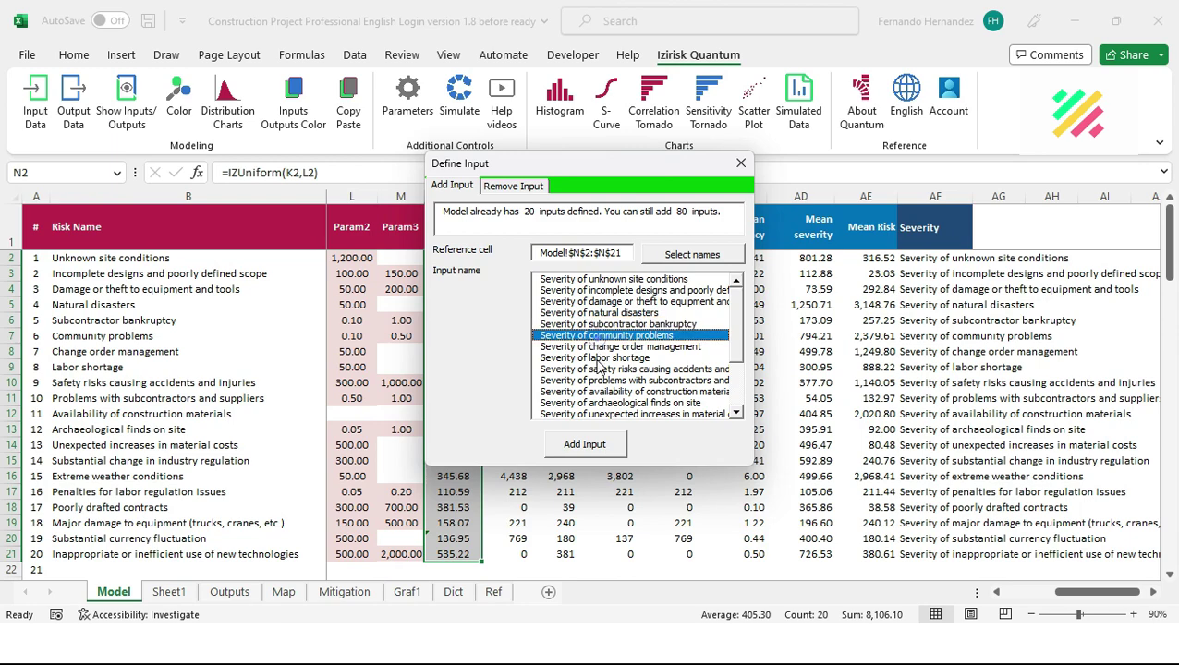
click(597, 366)
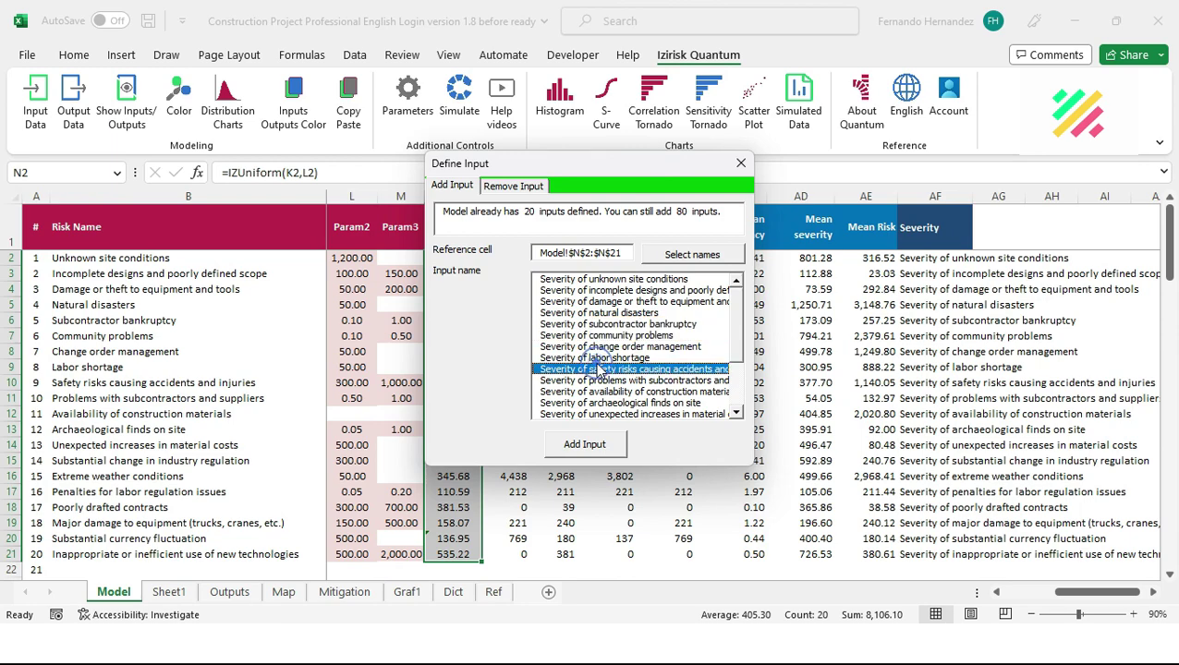
click(599, 445)
click(741, 163)
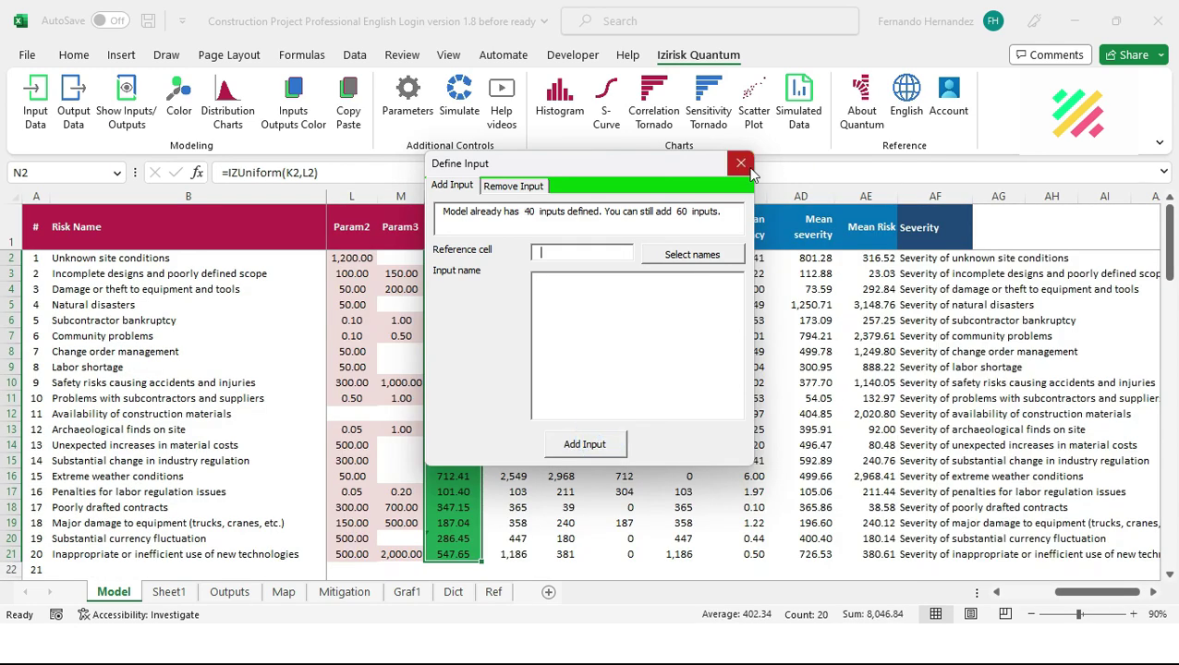
Check the list of inputs and outputs down to the last severity entry and close it
click(131, 109)
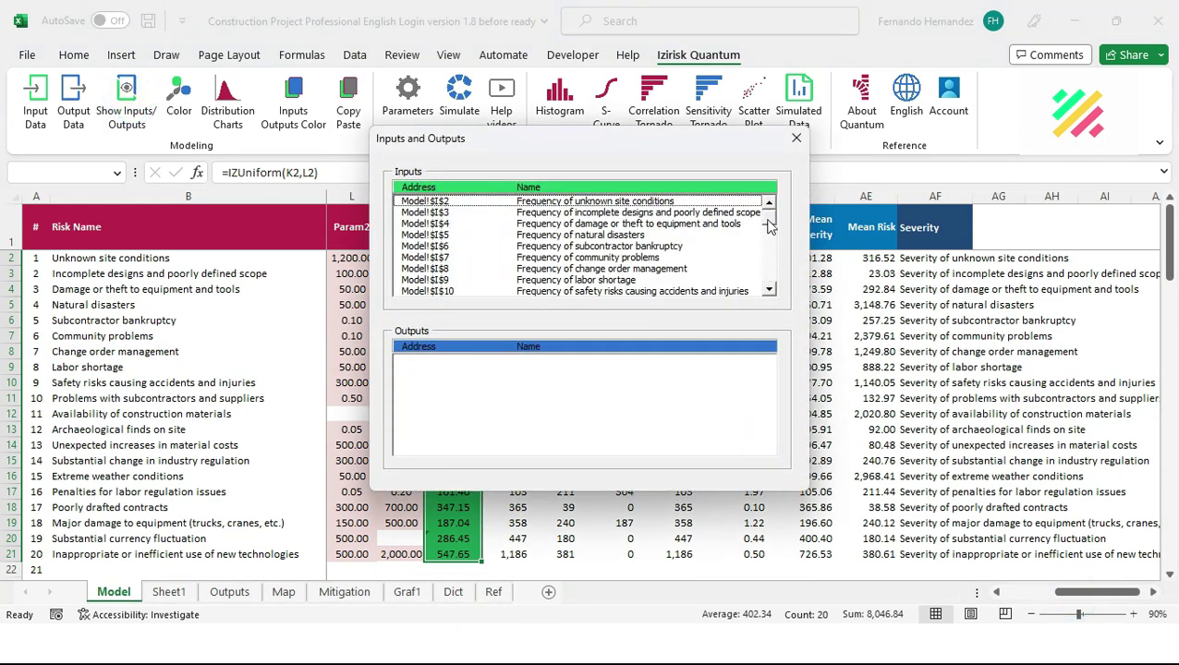
drag(770, 227, 772, 283)
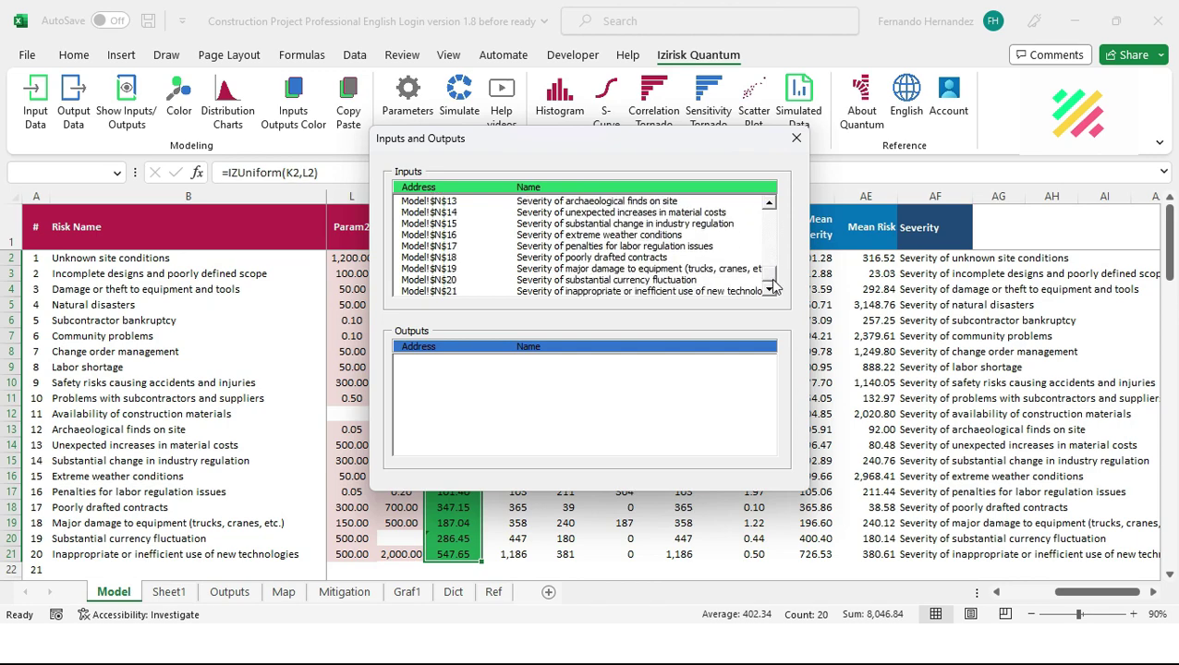
click(798, 139)
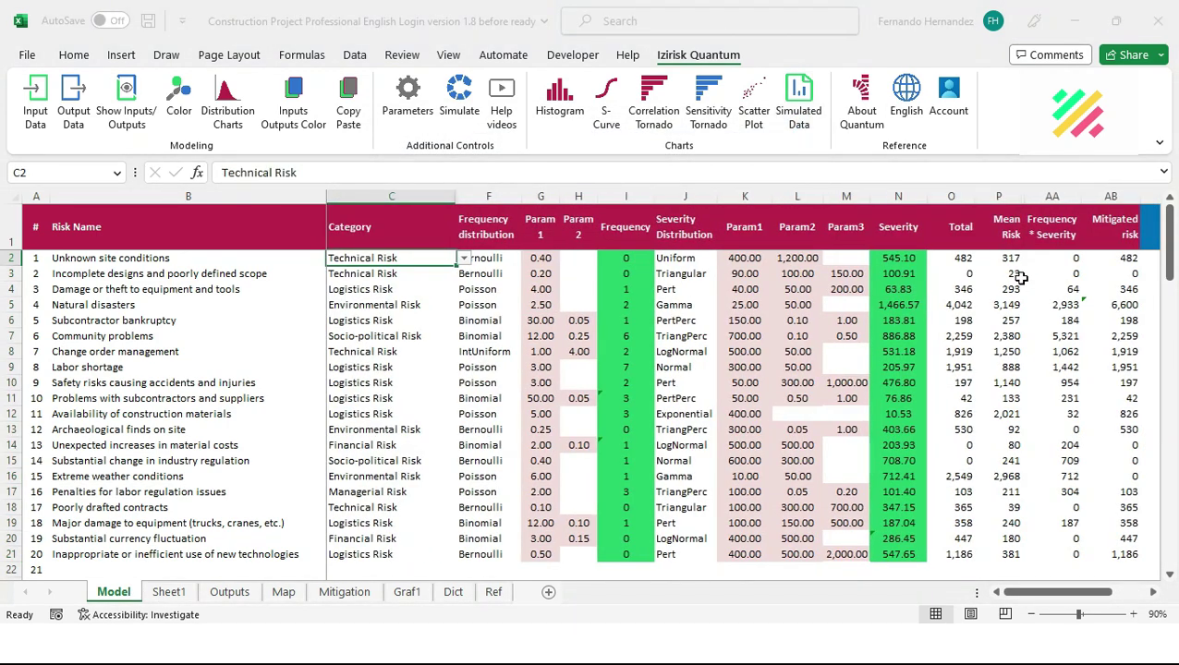
Switch the name list selector in cell AF1 to Total Risk
click(961, 246)
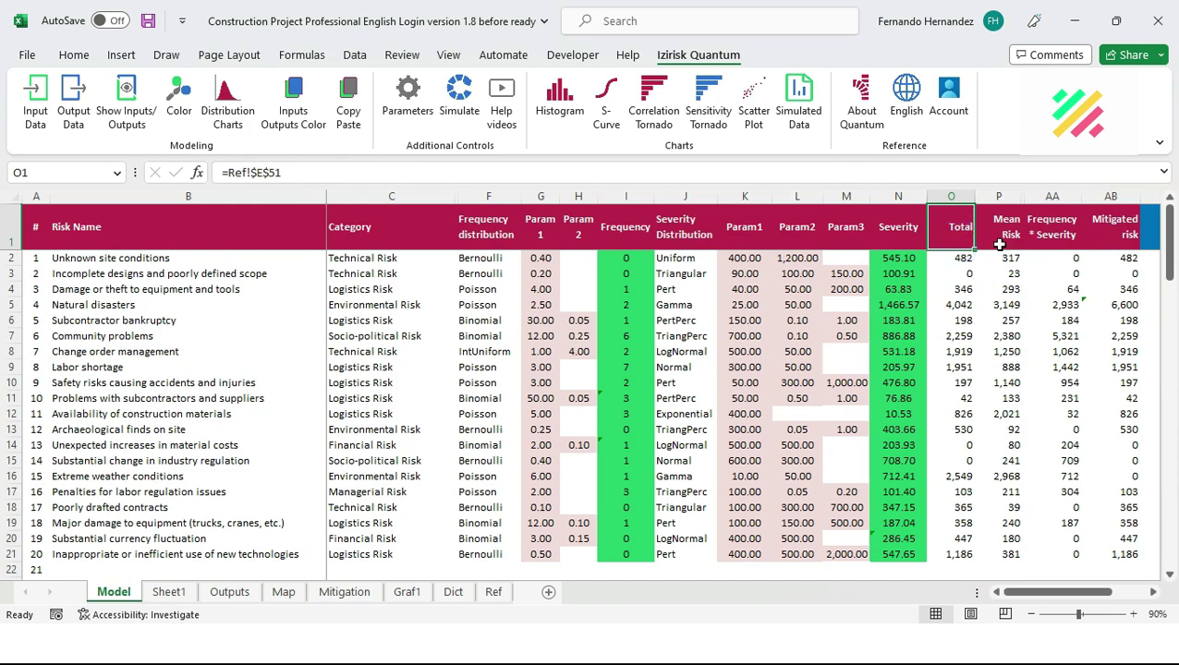
click(999, 243)
key(Right)
key(Right)
key(Right)
key(Right)
key(Right)
key(Right)
key(Right)
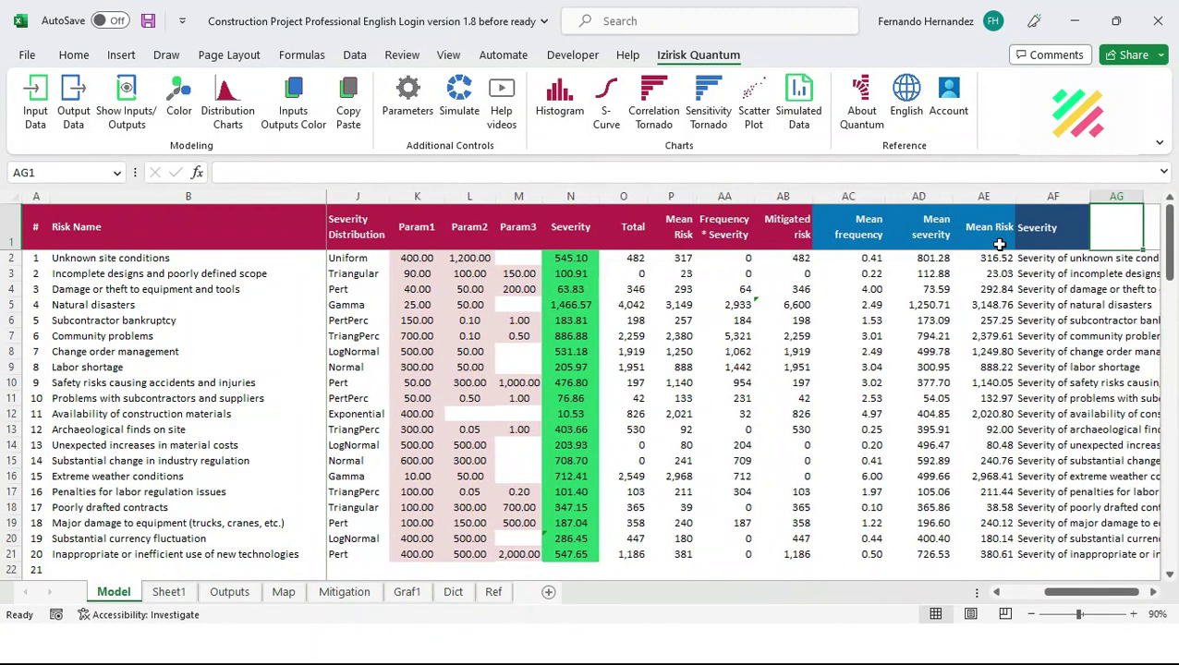
click(1037, 229)
click(1097, 242)
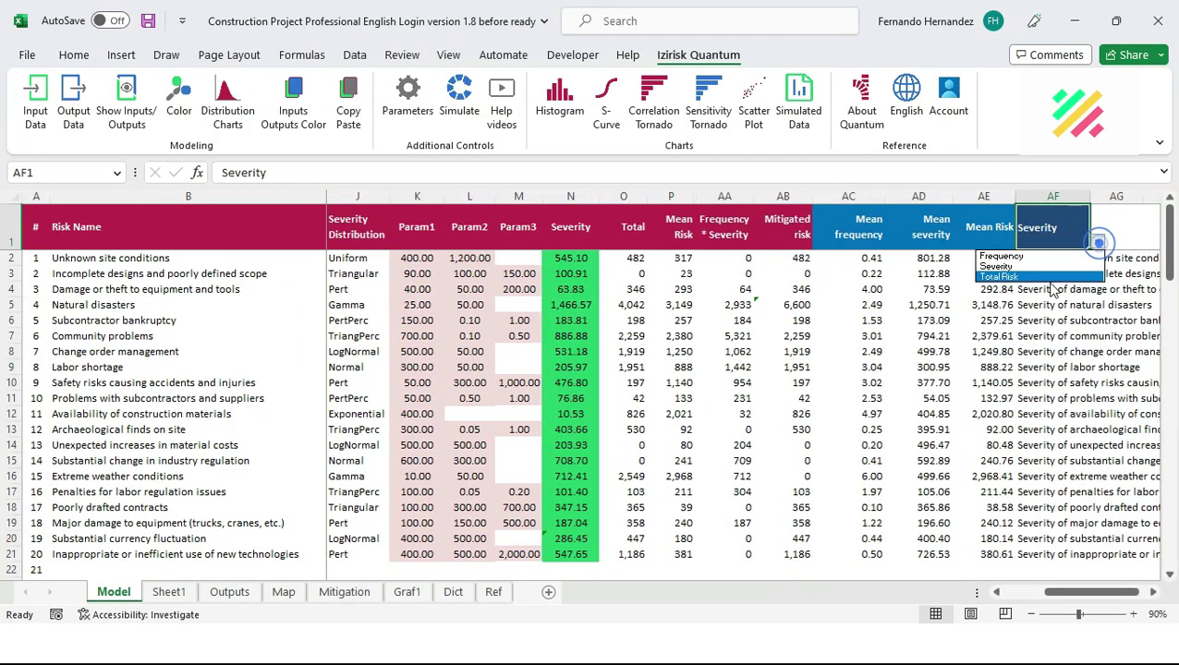
click(1034, 279)
Define the Total cells O2:O21 as simulation inputs, taking their names from af2:af21, and close the input definition
click(625, 231)
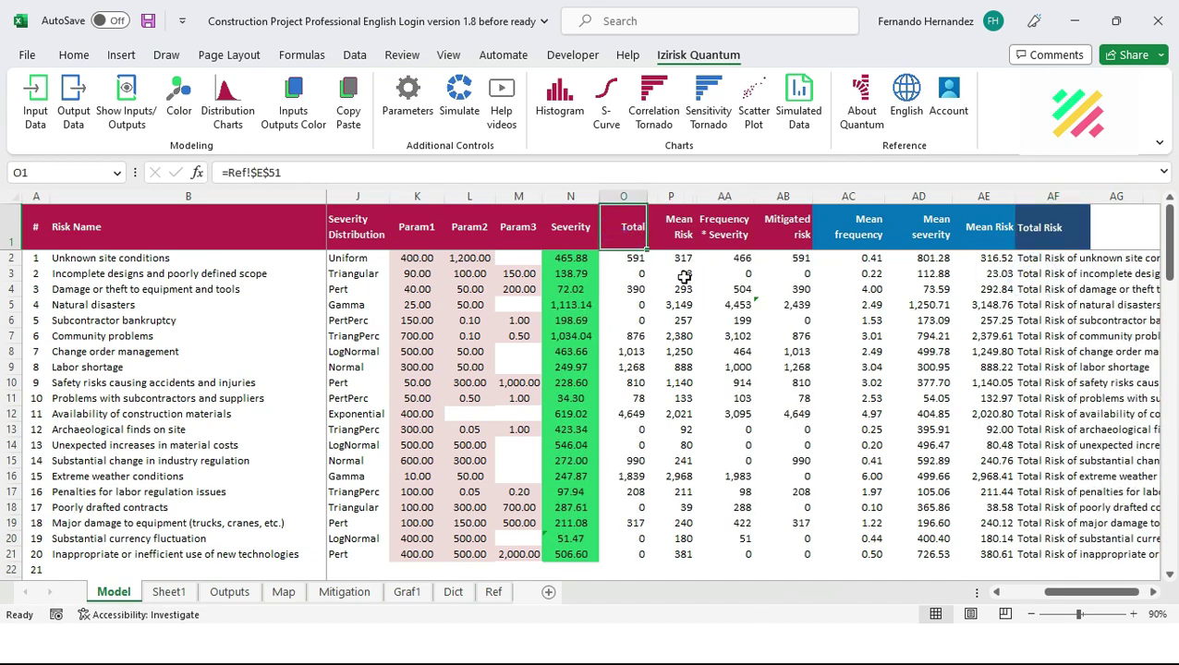
key(Down)
key(ctrl+shift+Down)
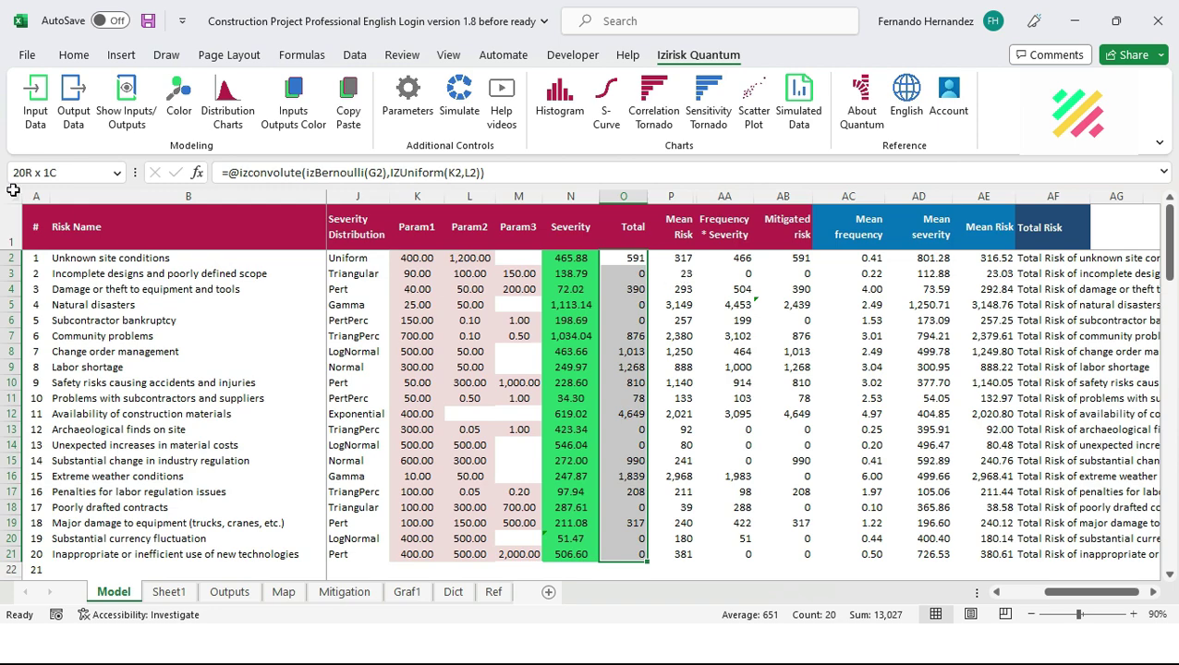
click(35, 120)
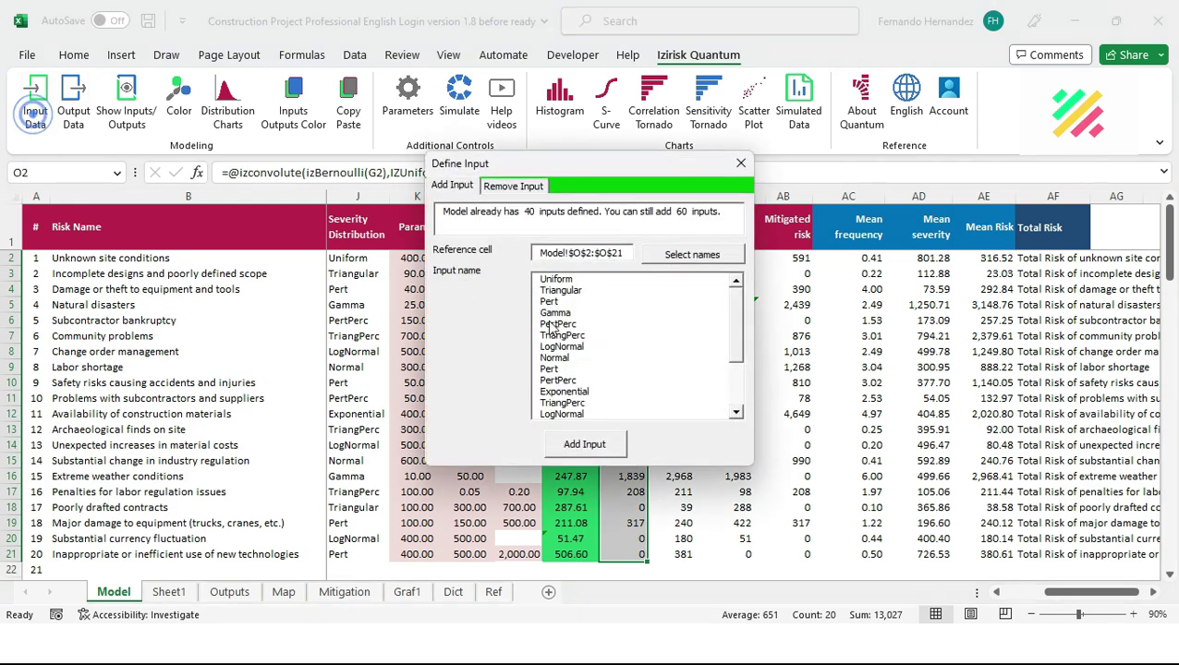
click(688, 256)
text(af2:af21)
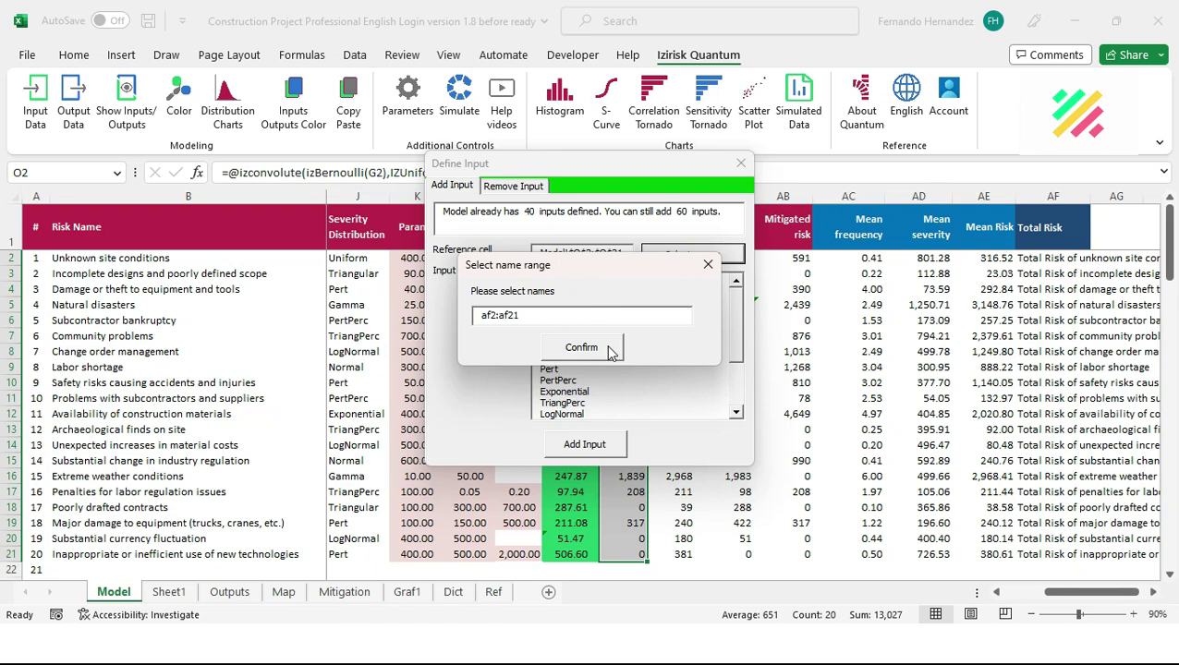
click(609, 349)
drag(601, 305, 601, 382)
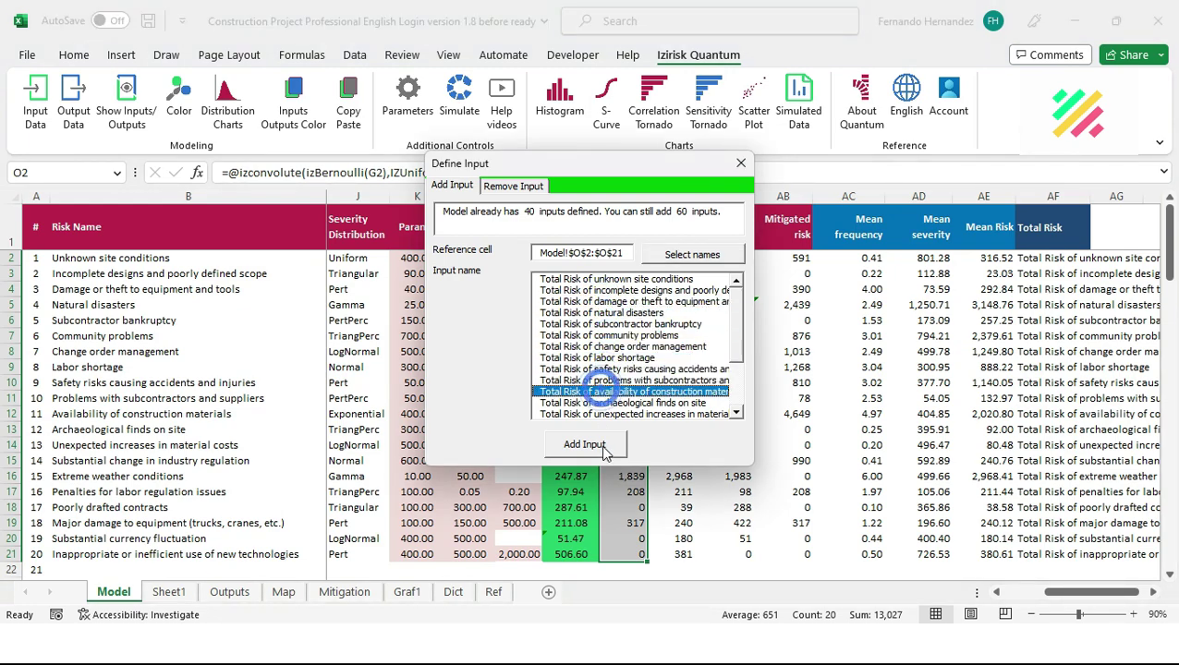
click(605, 447)
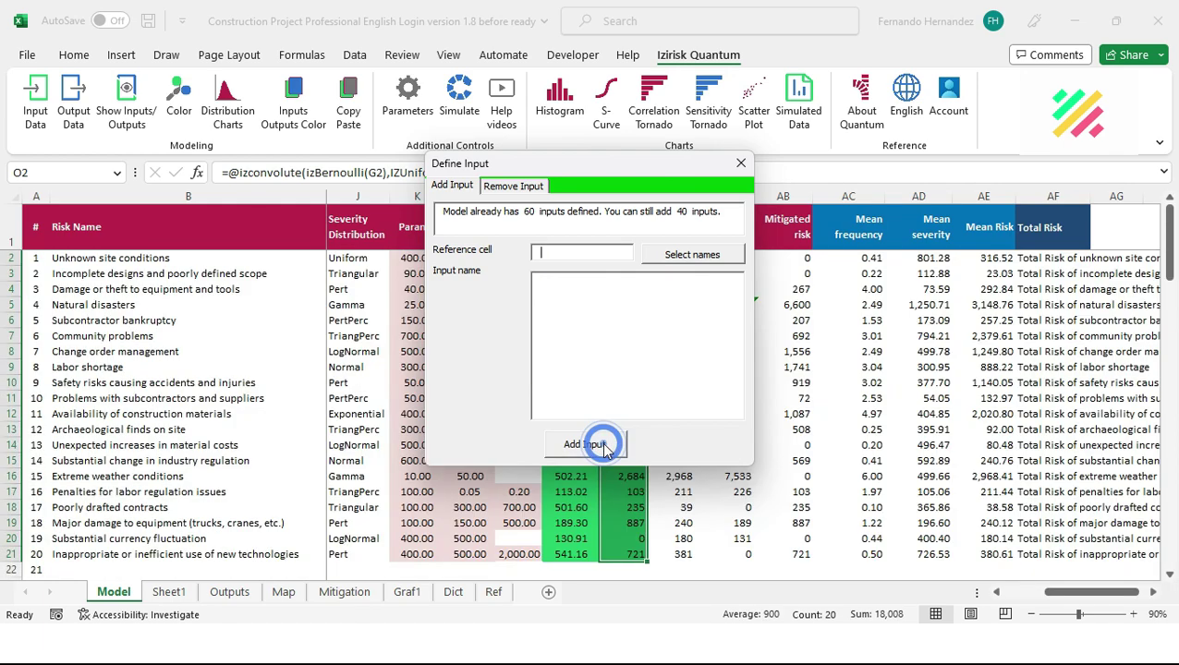
click(741, 163)
Check the list of inputs and outputs for the Total Risk entries, closing it and reopening it to look through it again
click(127, 100)
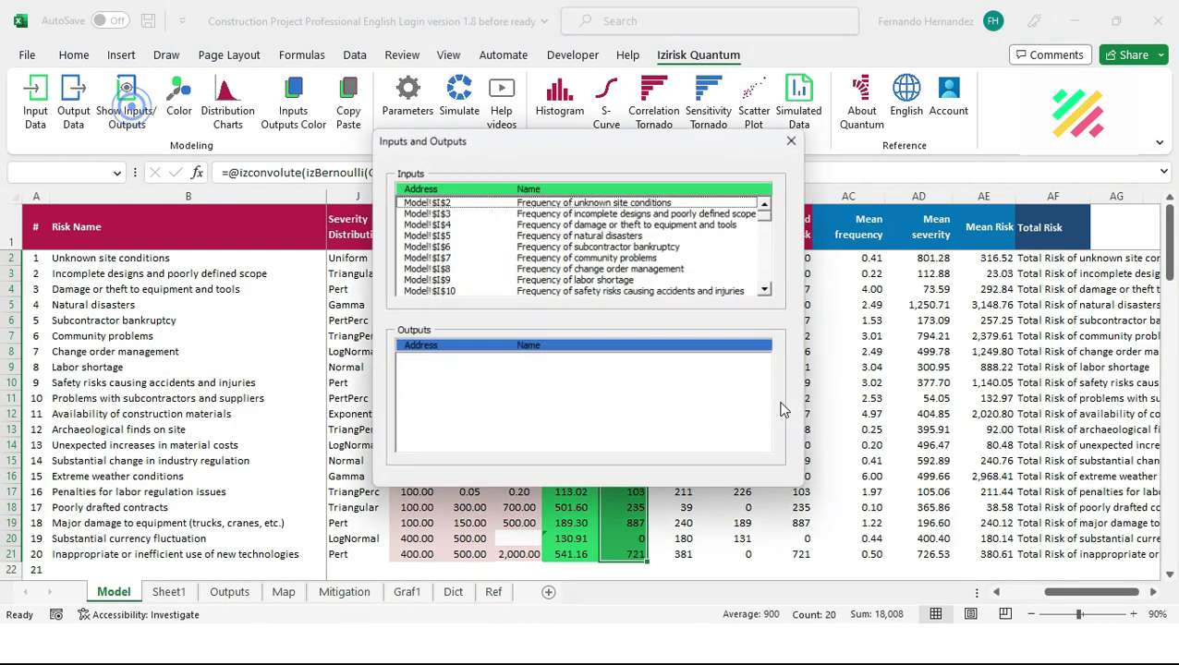
drag(771, 225, 774, 271)
click(581, 231)
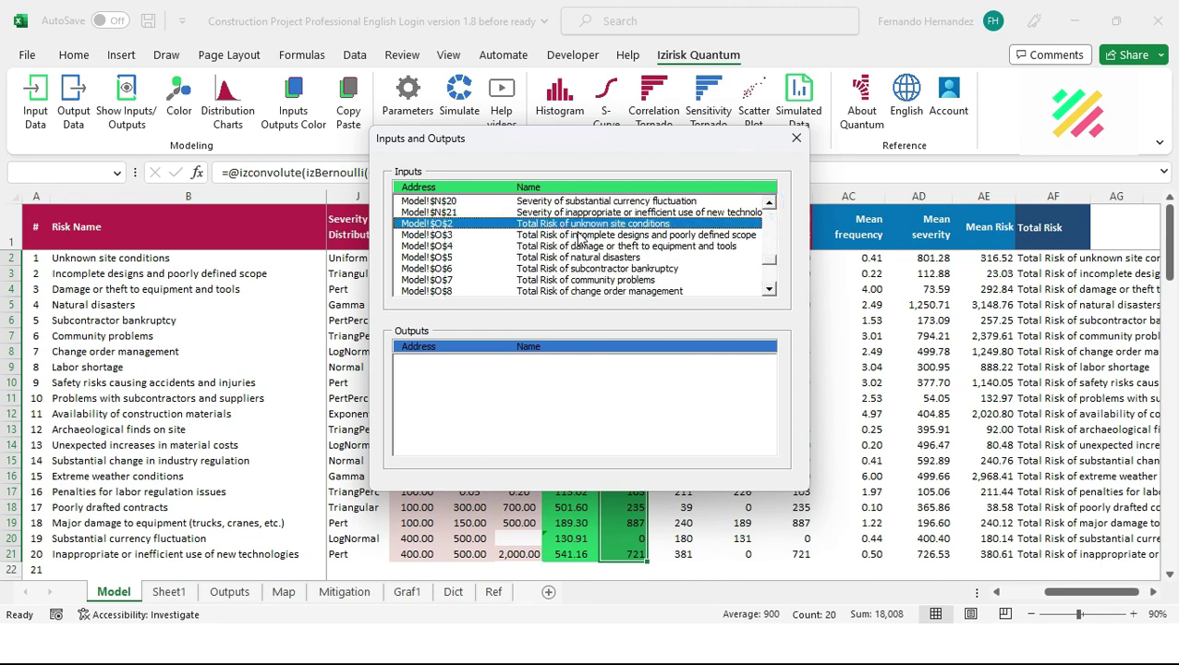
click(578, 235)
click(795, 140)
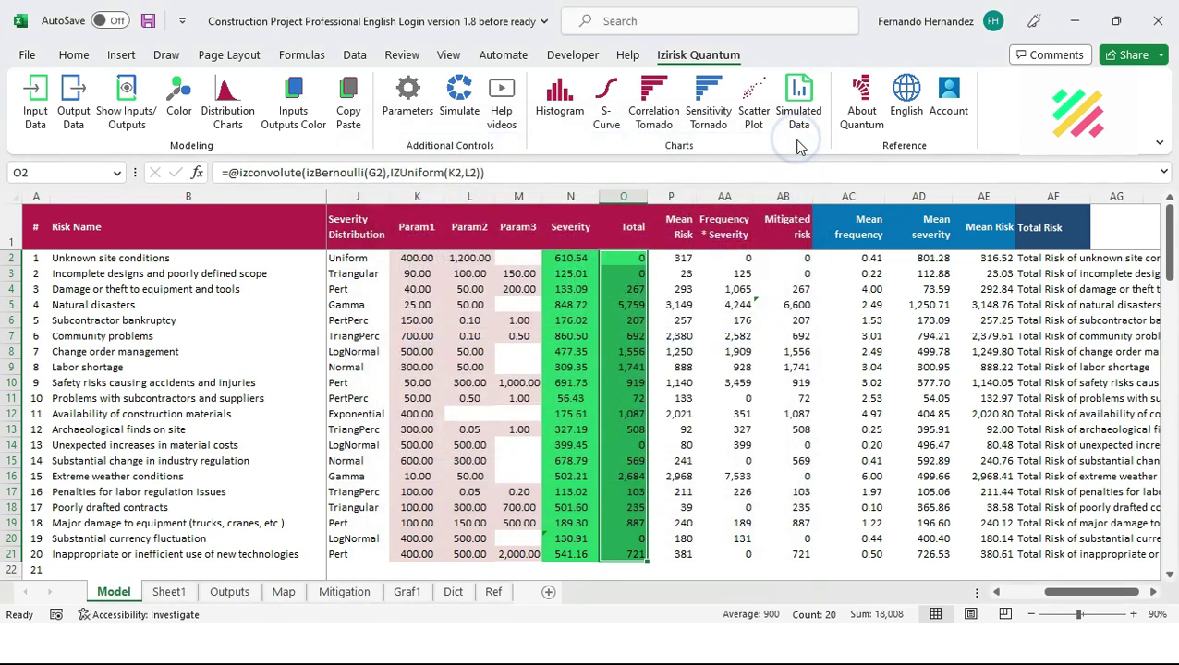
click(128, 106)
drag(768, 218, 769, 273)
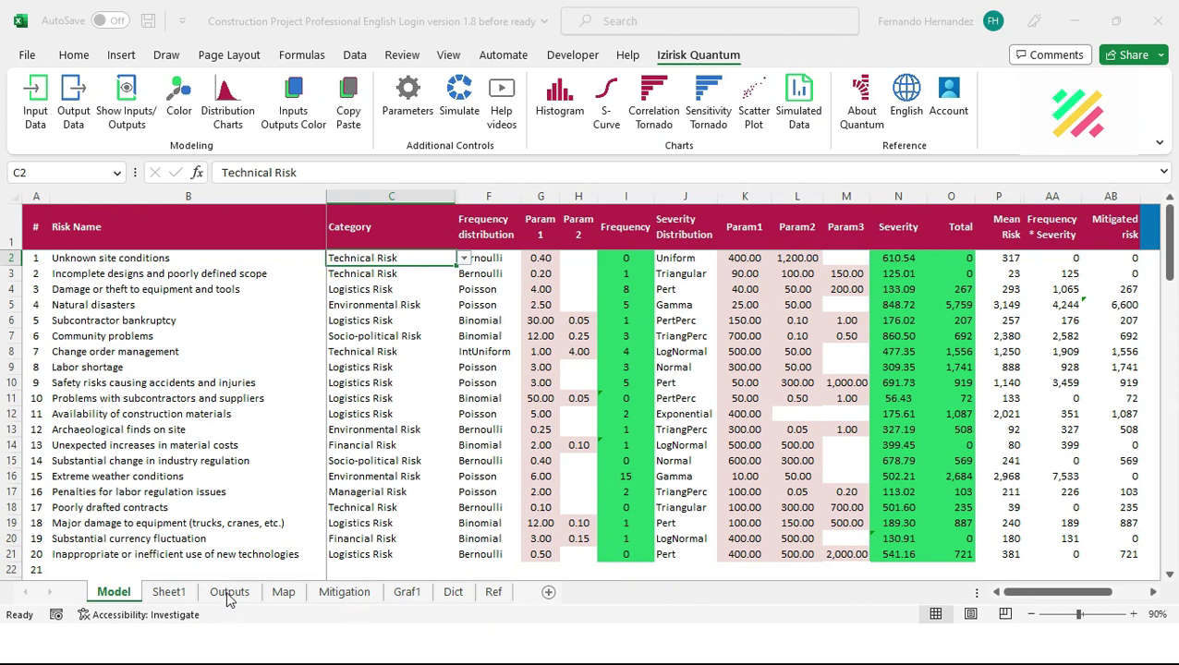
Review the category options available in cell C2 and the categories assigned to the first few risks on the Model sheet
click(463, 259)
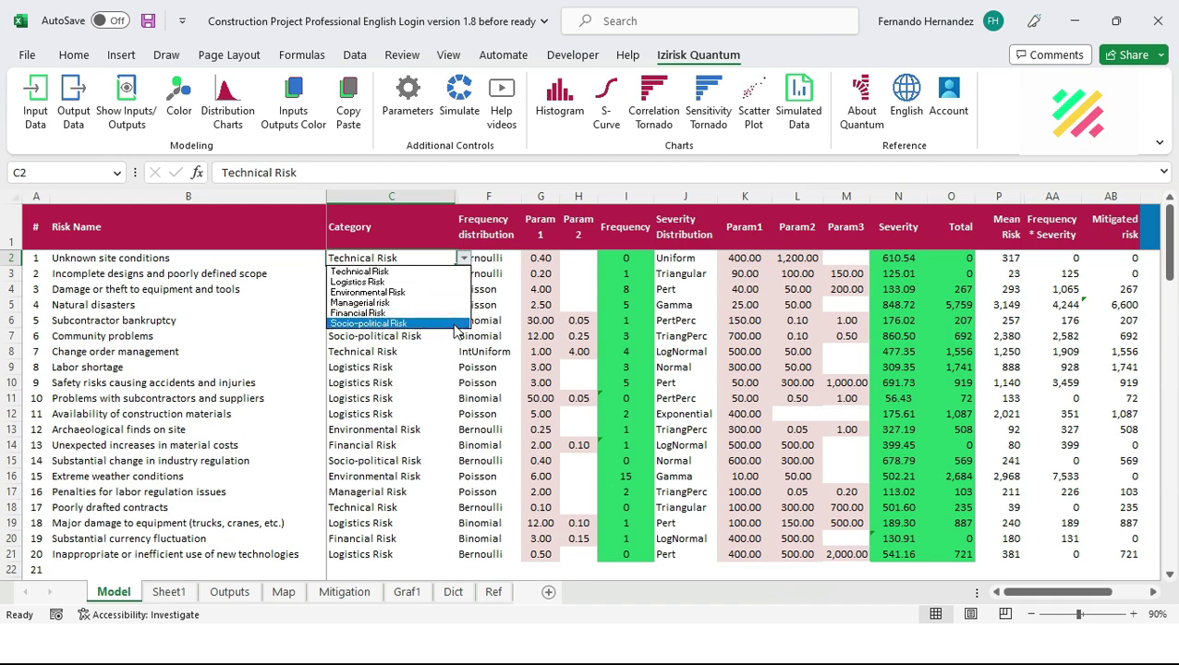
key(Escape)
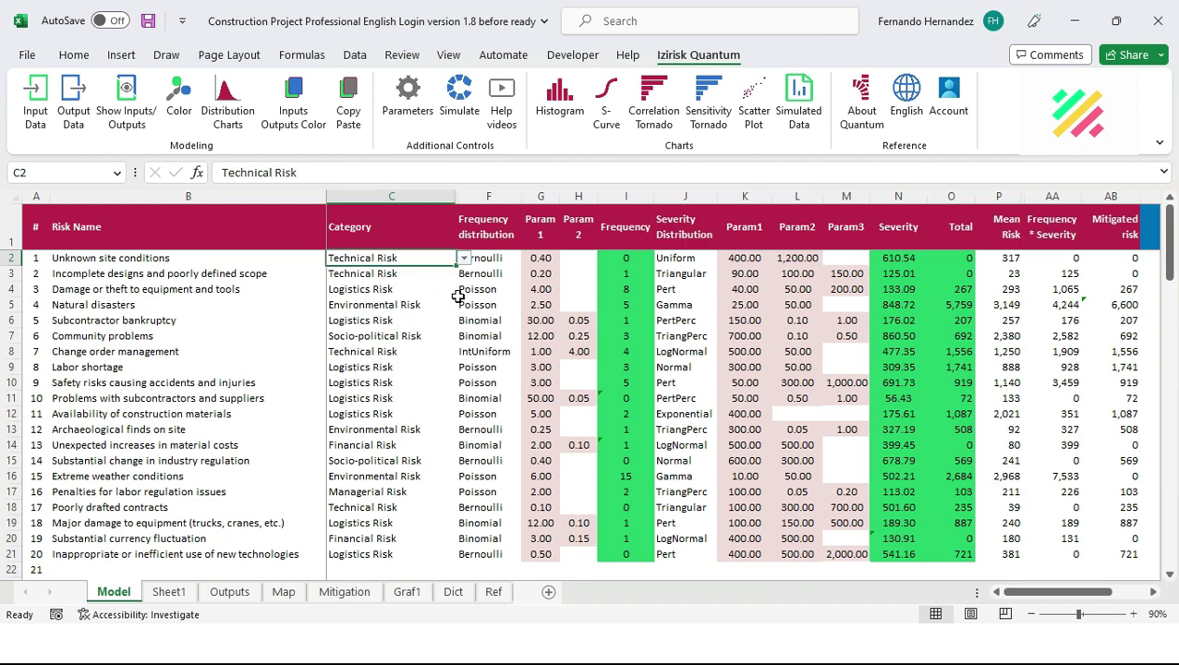
key(Down)
key(Down)
key(Down)
key(Down)
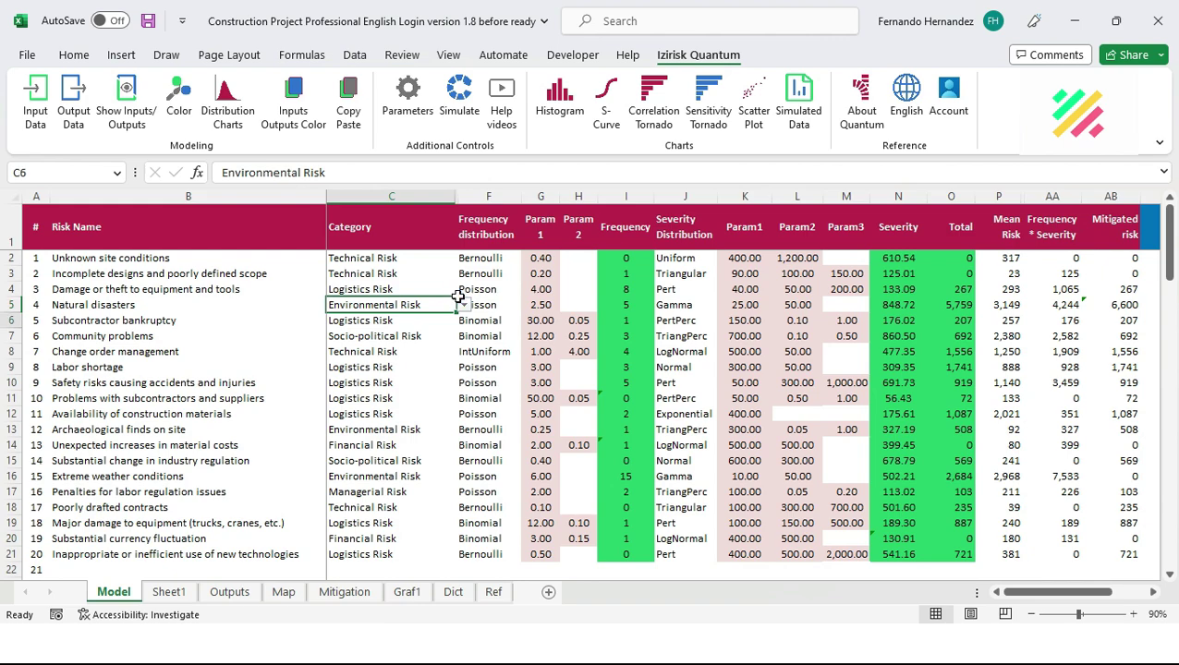
key(Down)
click(430, 258)
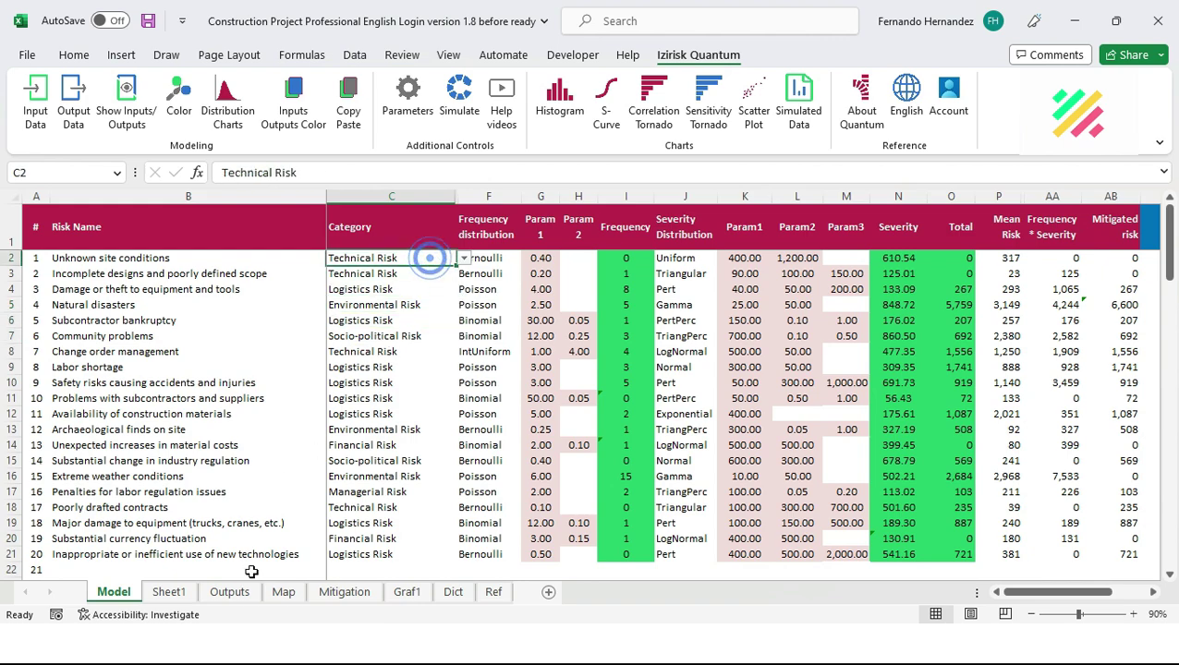
Examine the Total Risk sum formula in cell D2 of the Outputs sheet without changing it
click(229, 591)
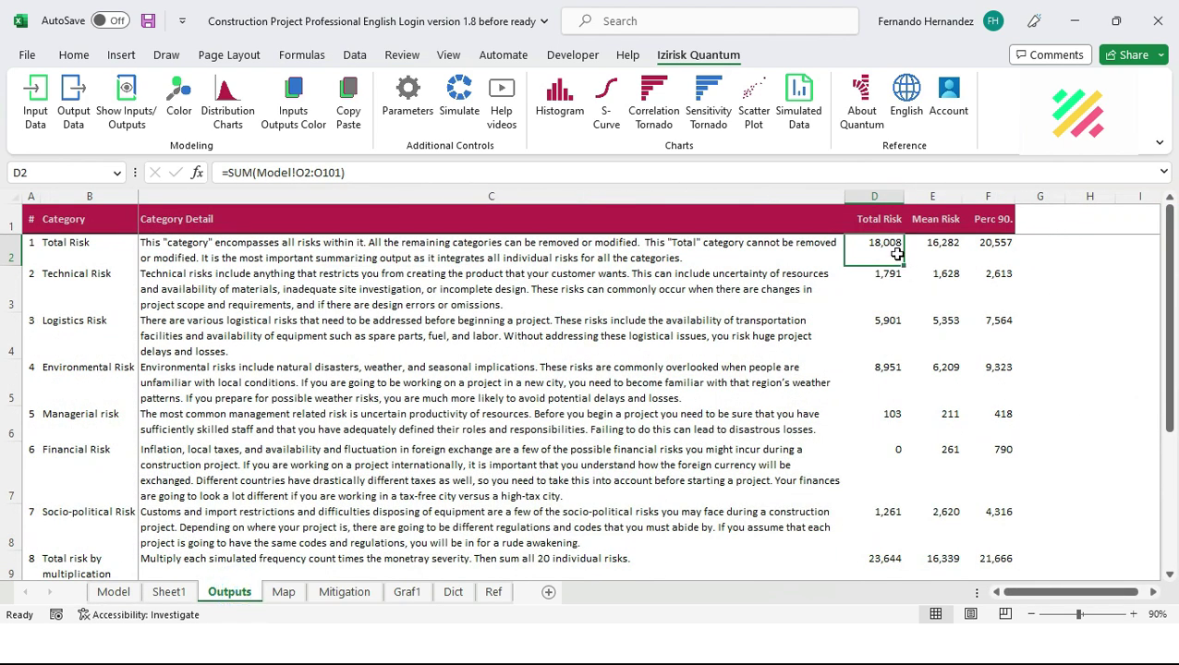
click(517, 174)
drag(386, 176, 17, 157)
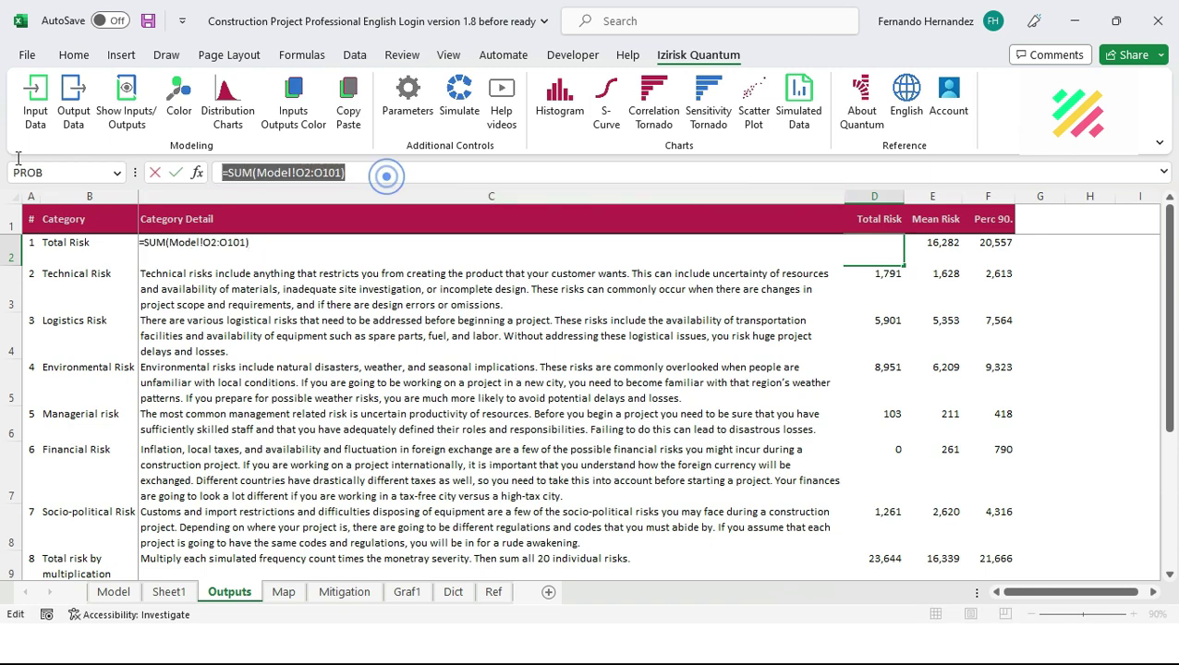
key(Escape)
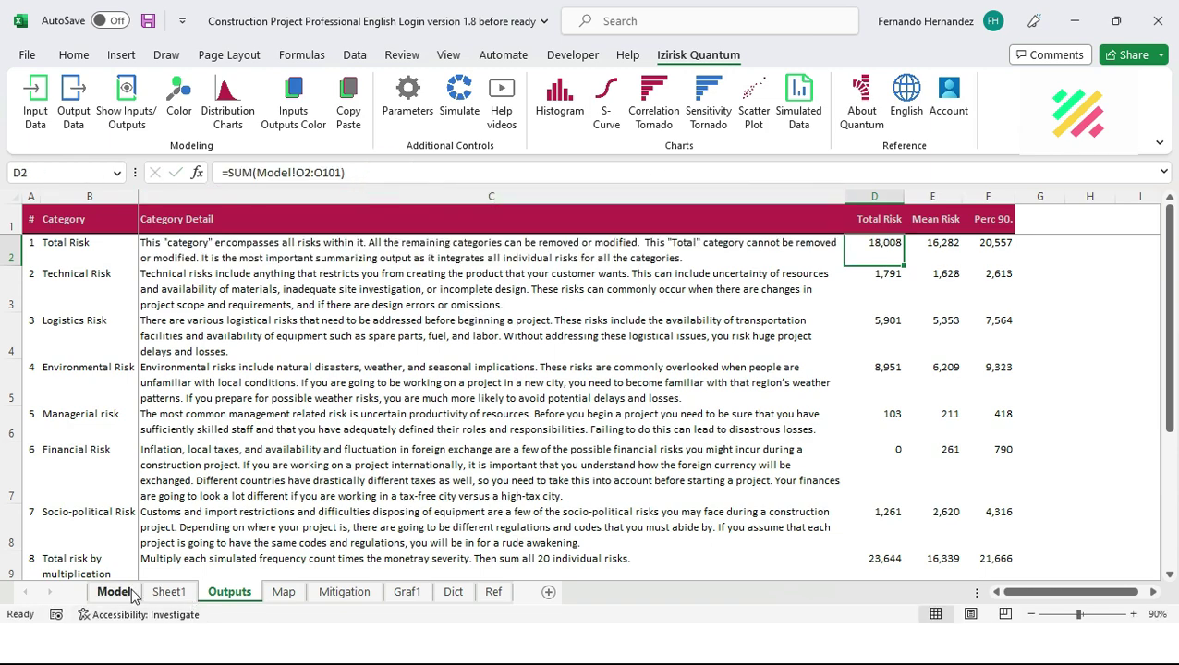
Select the Total column O on the Model sheet and recalculate the workbook repeatedly to watch the simulated values vary
click(129, 592)
click(951, 197)
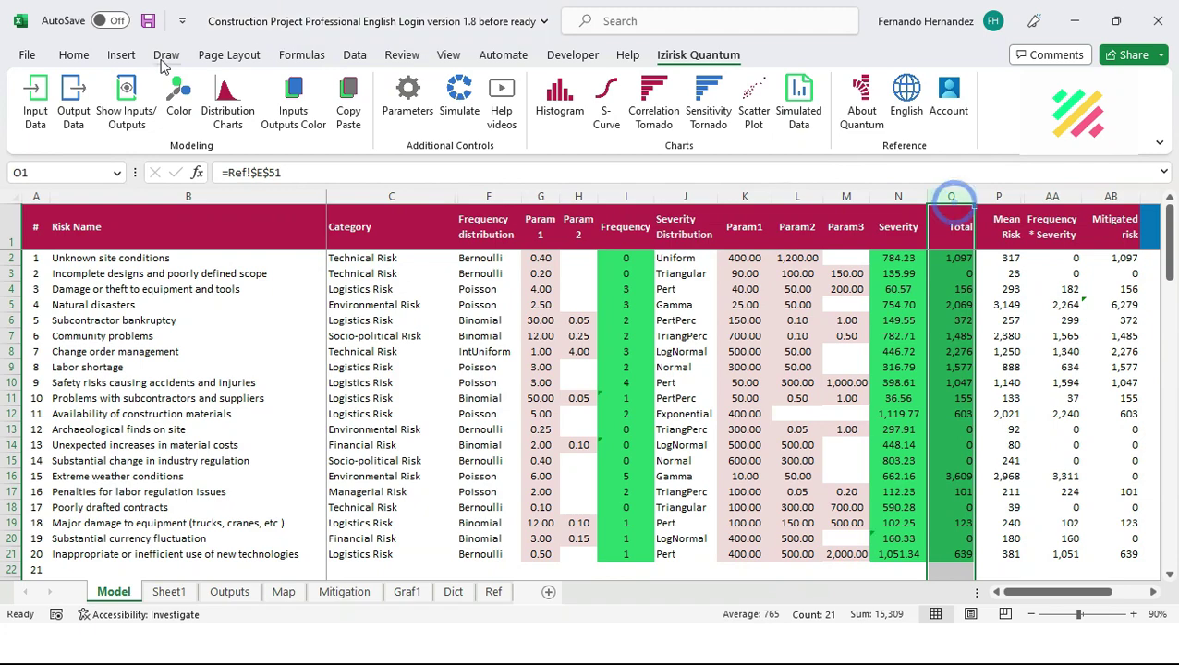
click(301, 55)
key(F9)
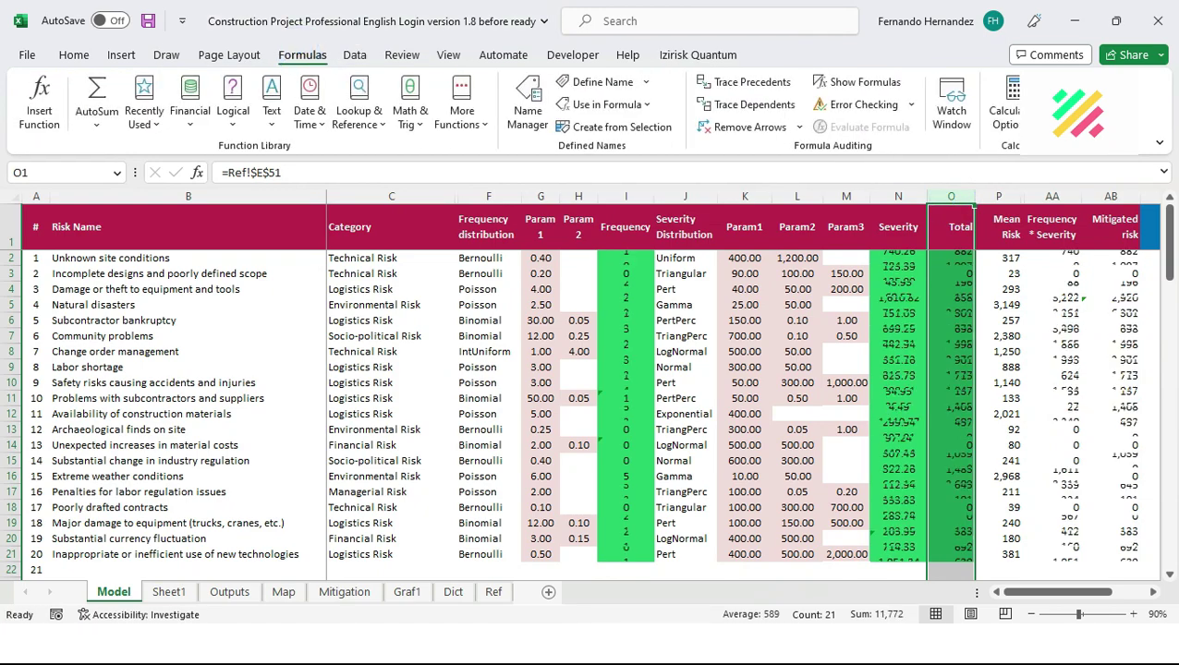
key(F9)
key(F9)
key(F9)
key(F9)
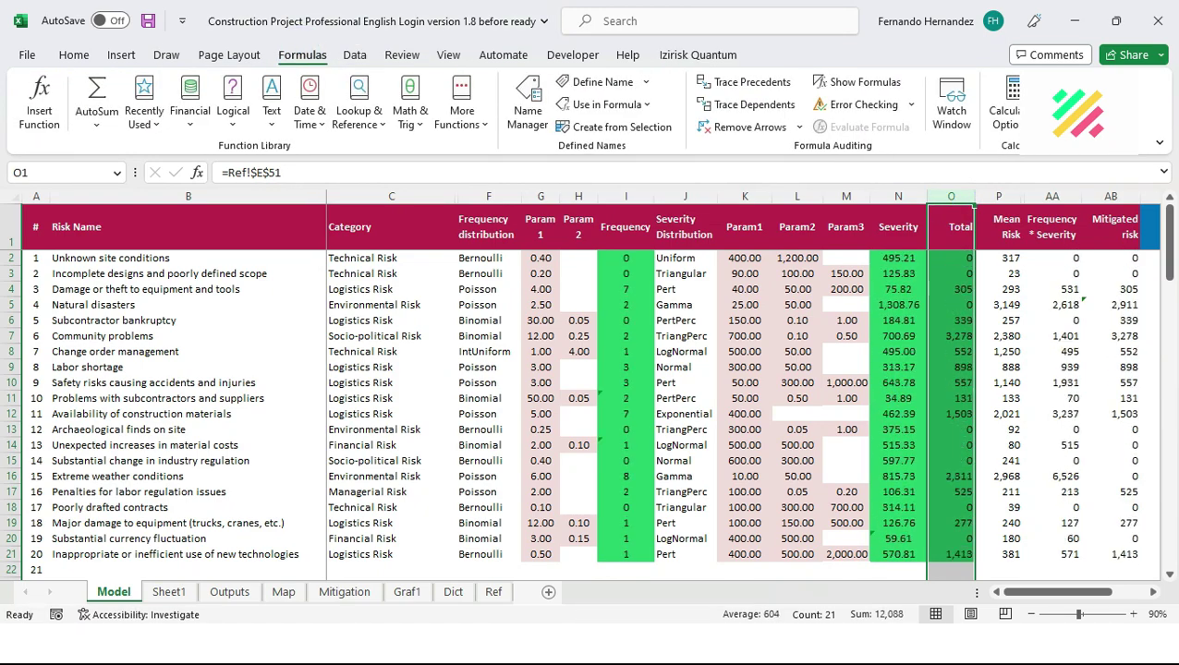
key(F9)
key(F9)
key(F9)
key(F9)
key(F9)
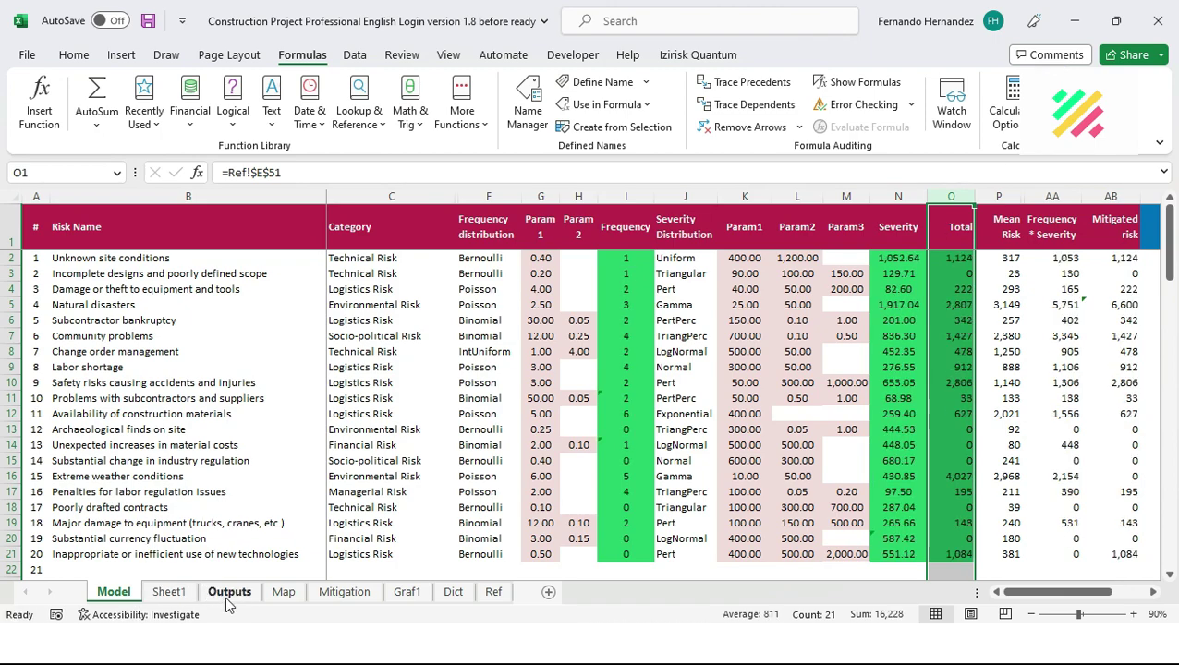
Examine the SUMIF formulas for Technical, Logistics and Environmental Risk in cells D3 to D5 of the Outputs sheet, leaving them unedited
click(229, 592)
click(878, 277)
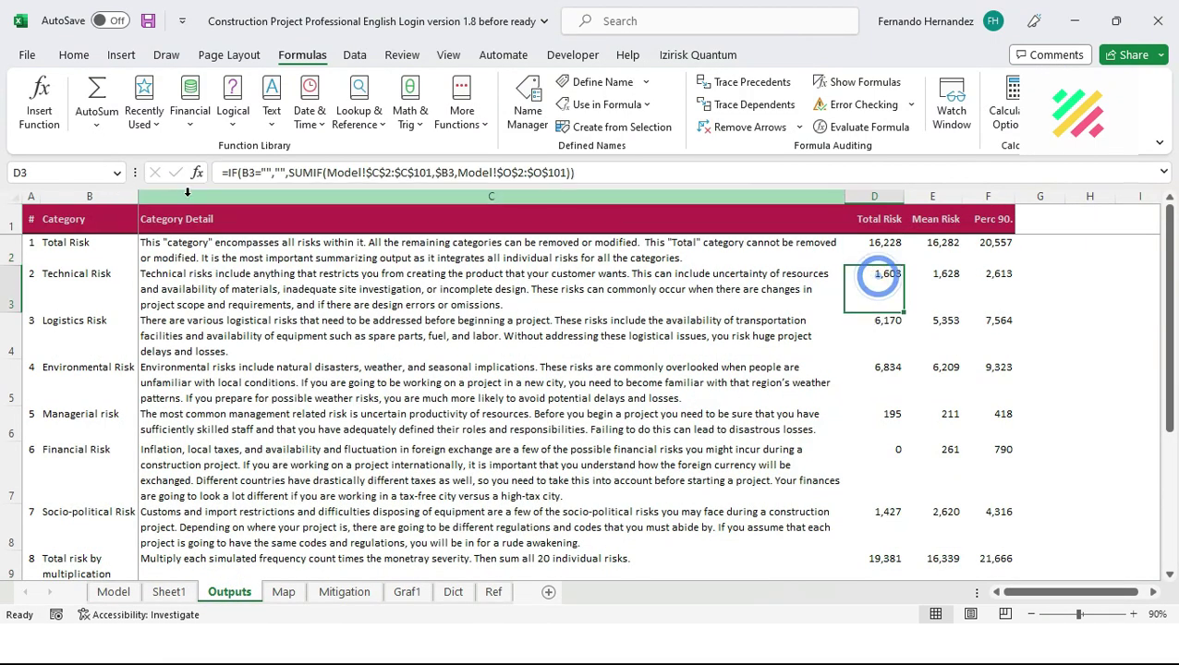
key(F2)
key(Escape)
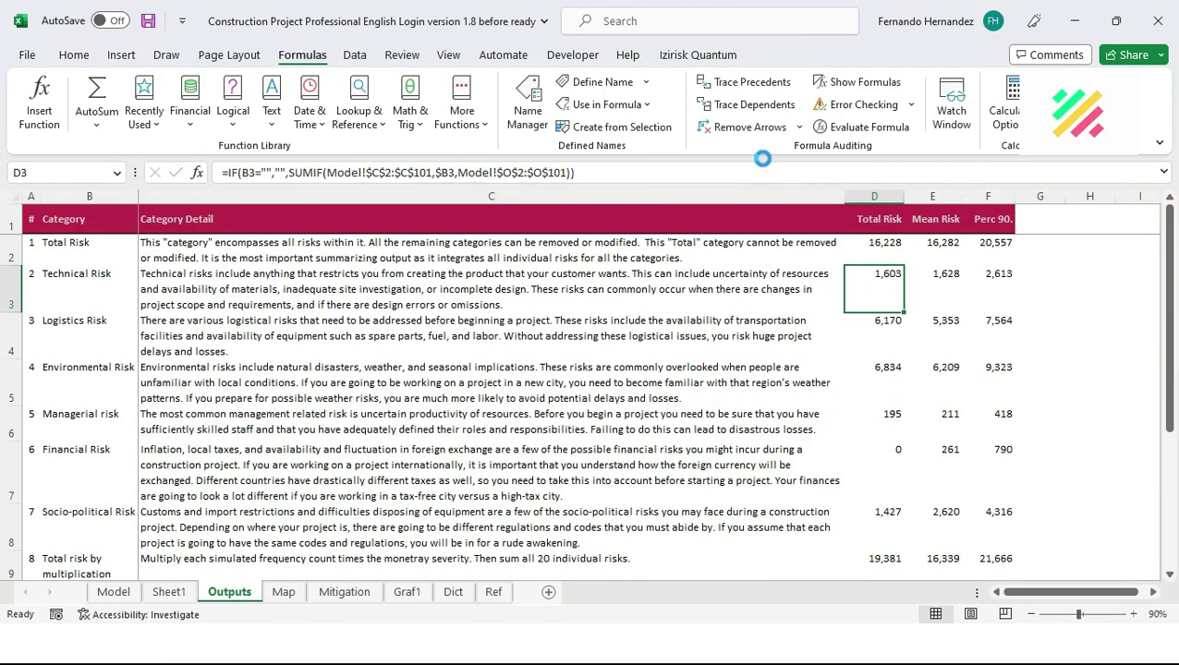
key(Return)
drag(221, 170, 1092, 204)
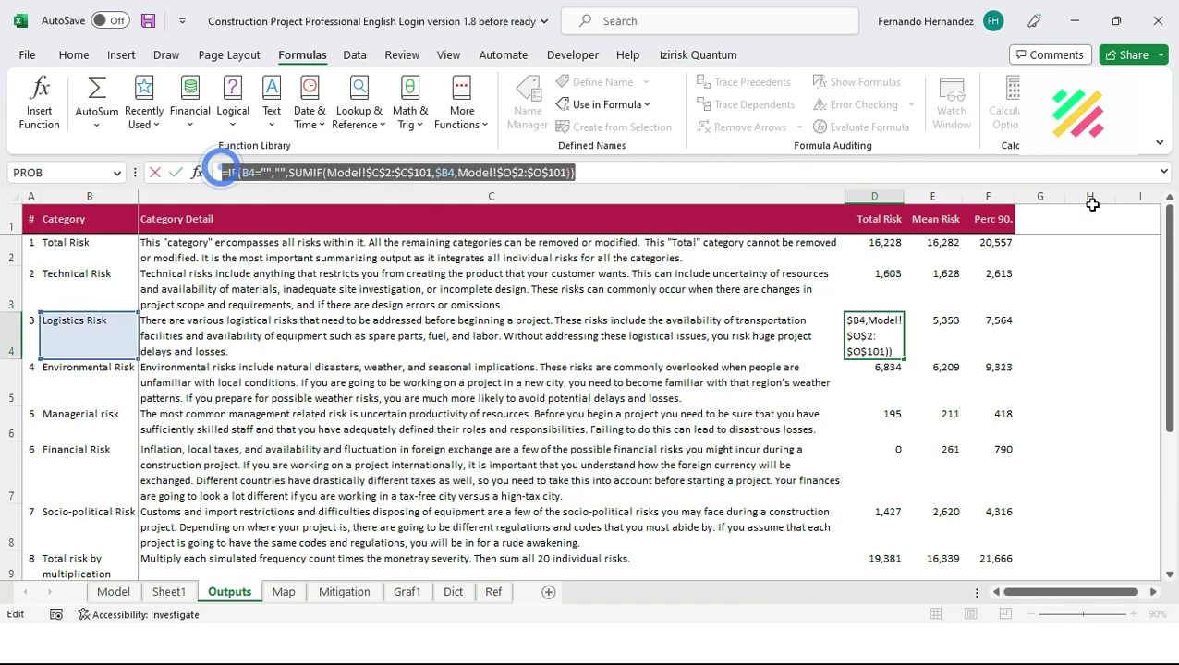
key(Escape)
key(Return)
drag(222, 172, 679, 207)
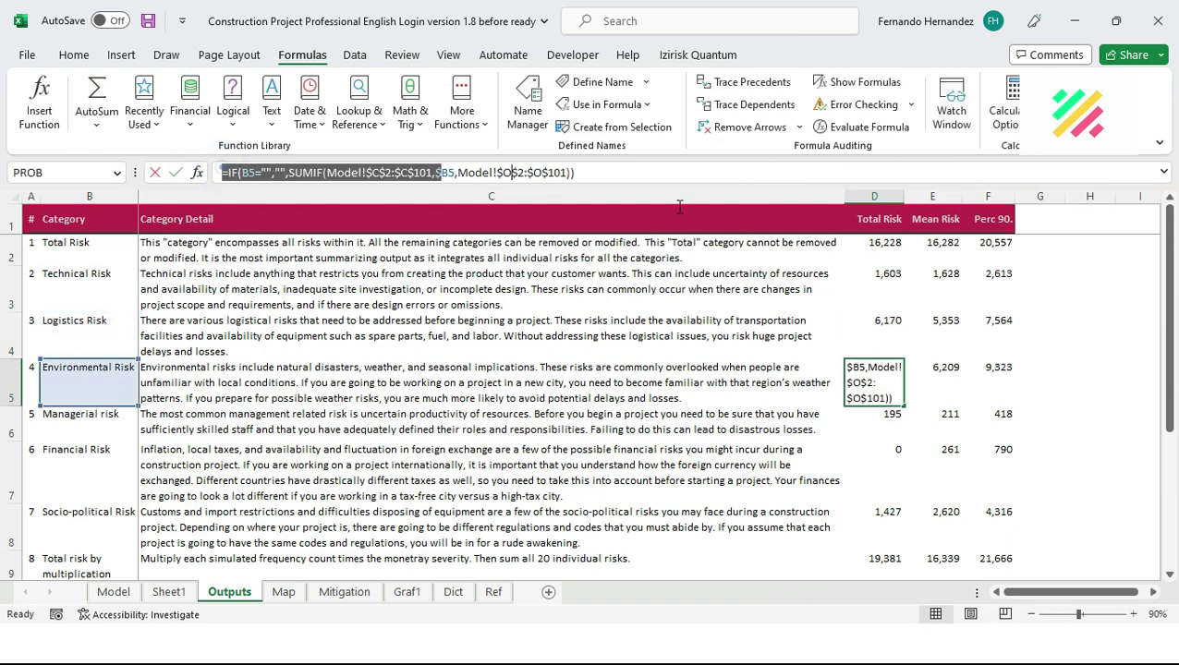
key(Escape)
Define the Total Risk cells D2:D8 on the Outputs sheet as simulation outputs, taking their names from b2:b8
drag(882, 243, 892, 540)
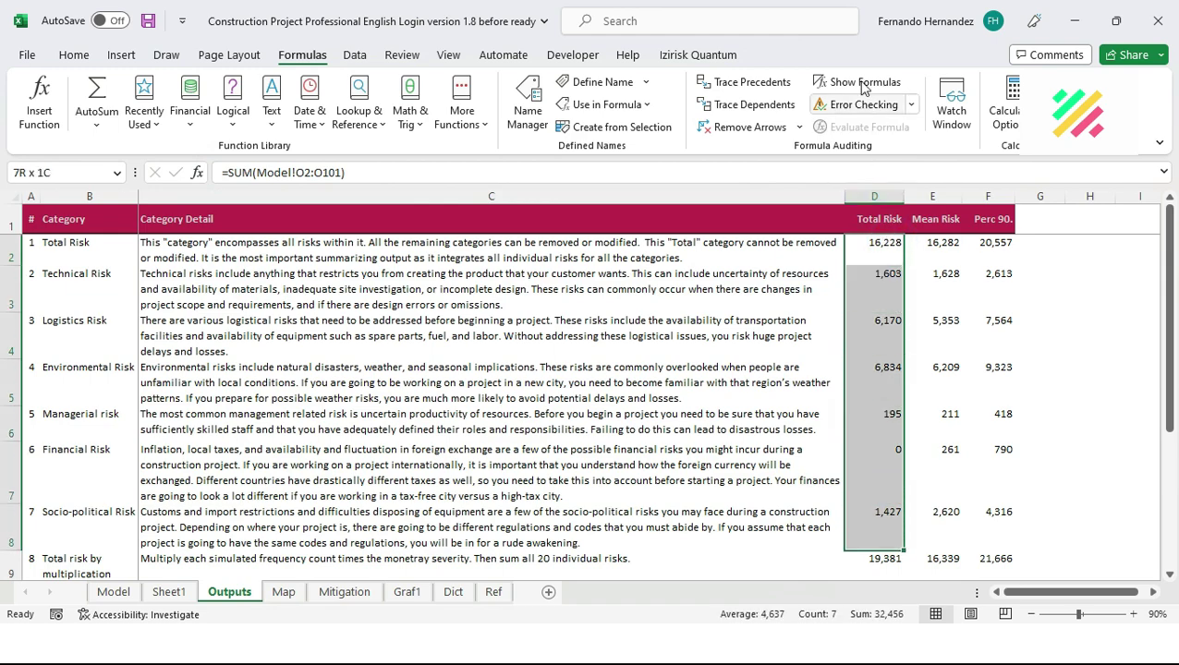
click(700, 53)
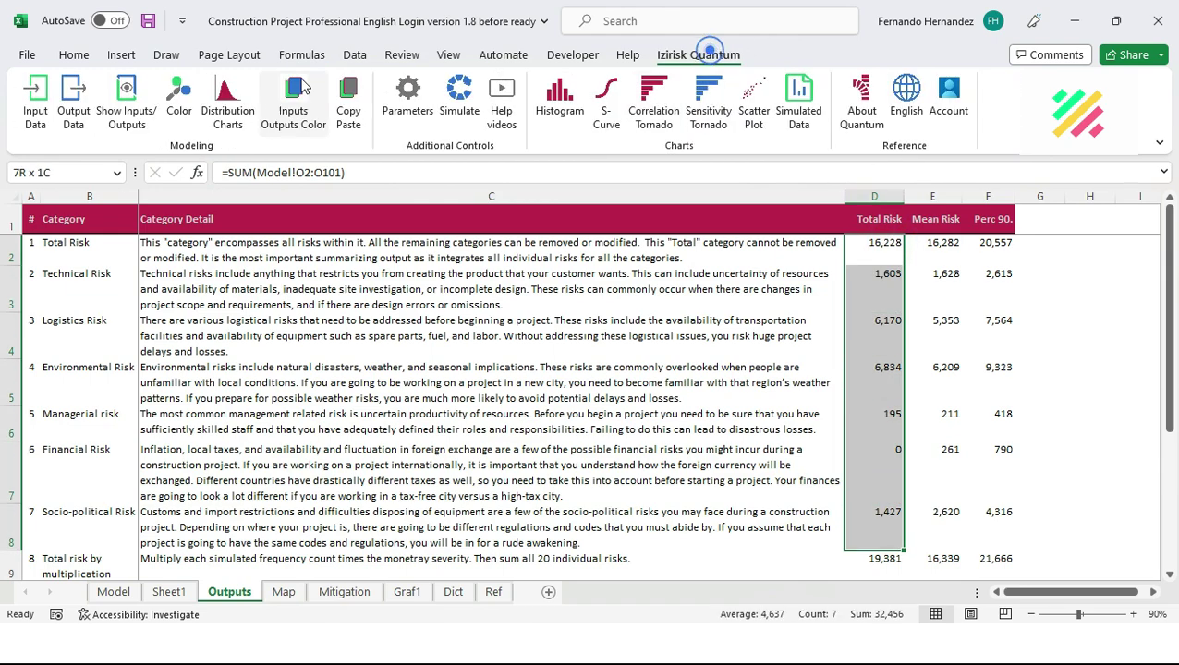
click(74, 109)
click(707, 251)
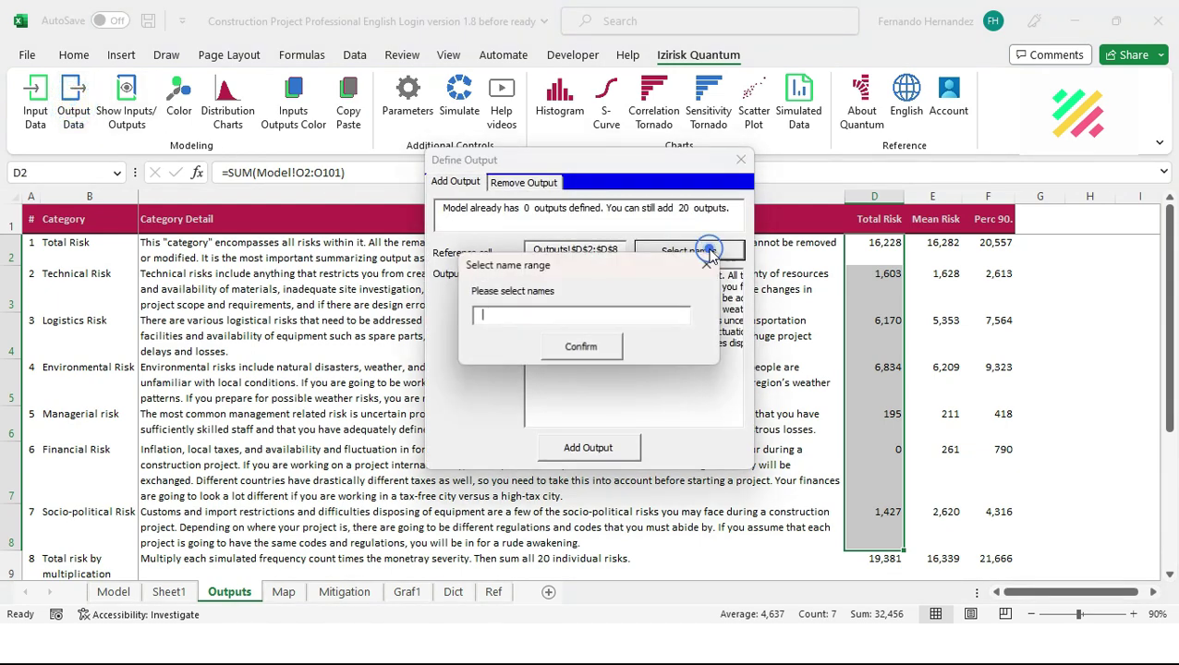
text(b2)
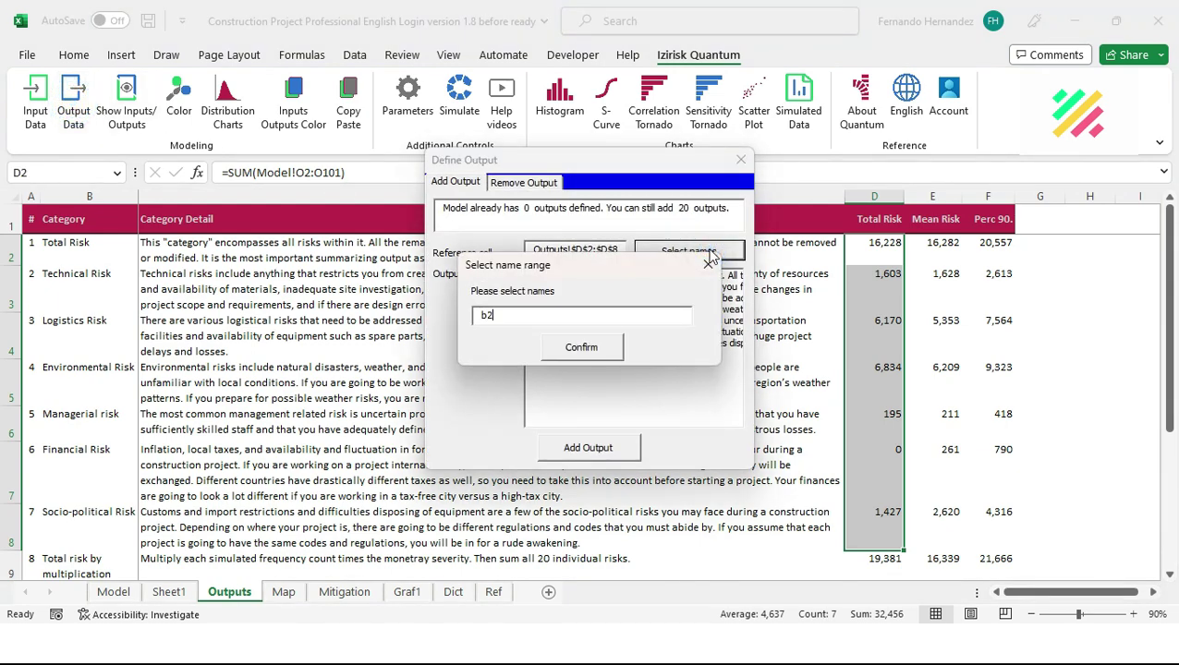
text(:b8)
click(584, 349)
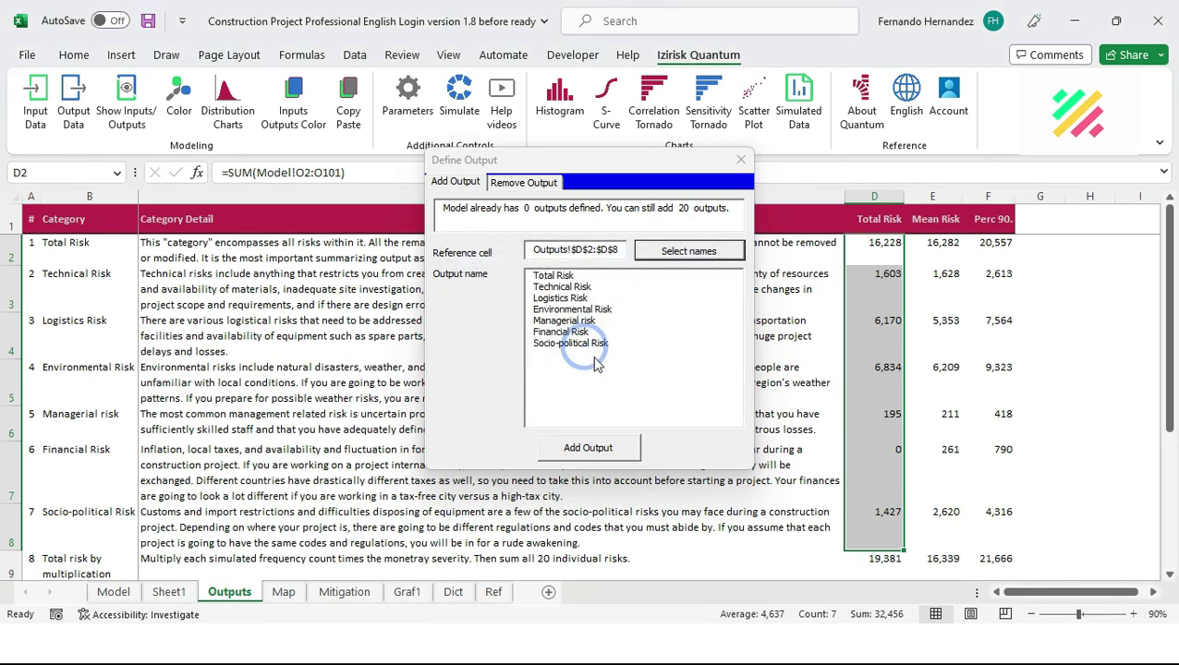
click(619, 453)
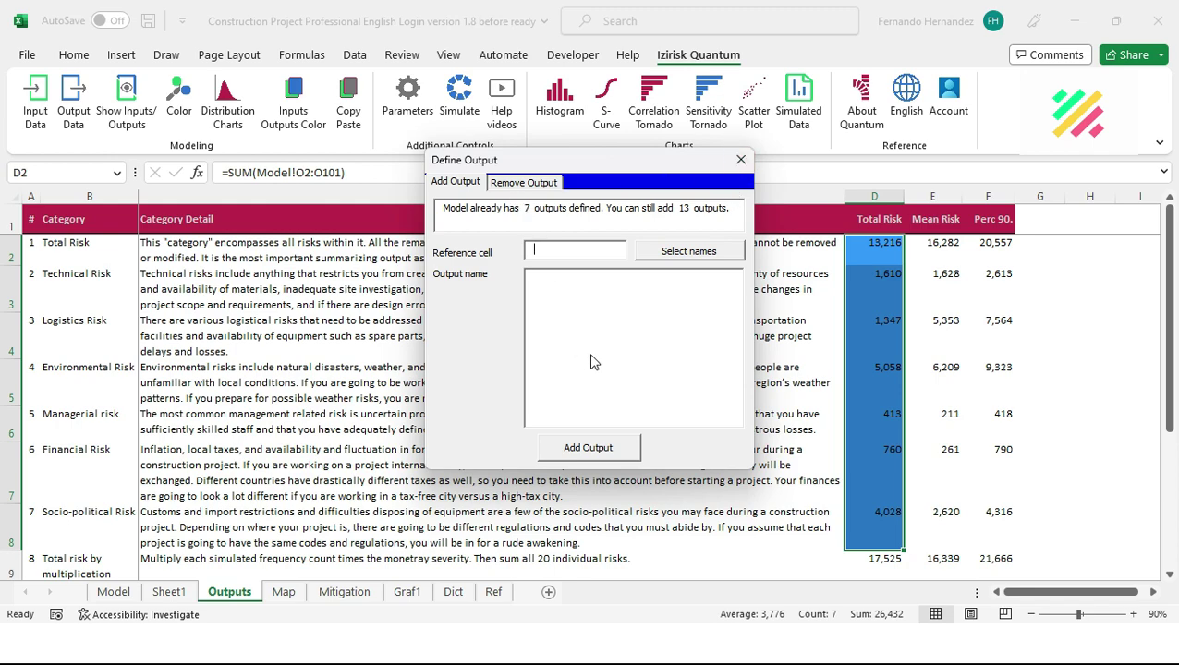
Look through the reference cells available for output removal without removing any, and close the output definition
click(536, 183)
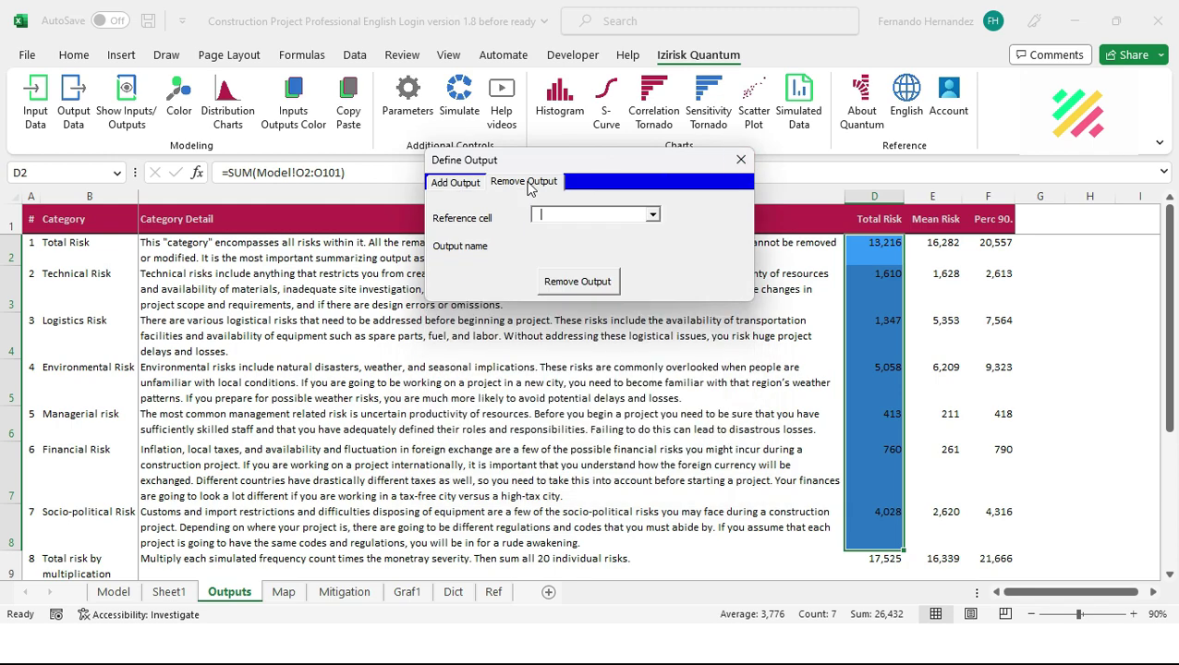
click(652, 215)
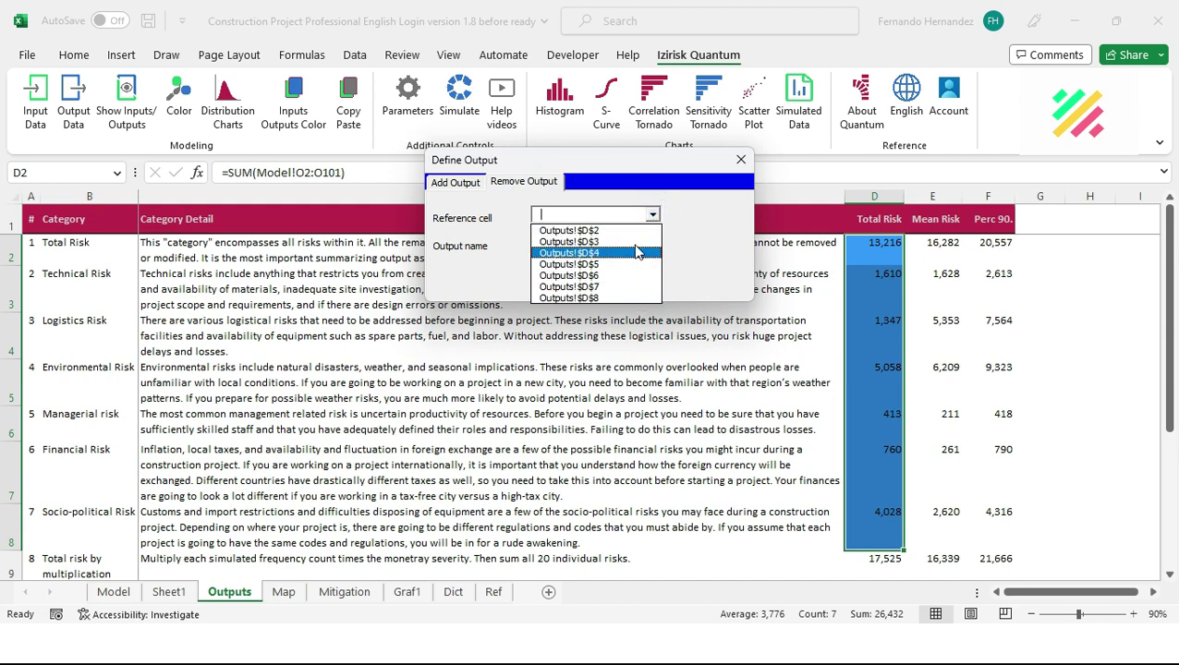
click(691, 221)
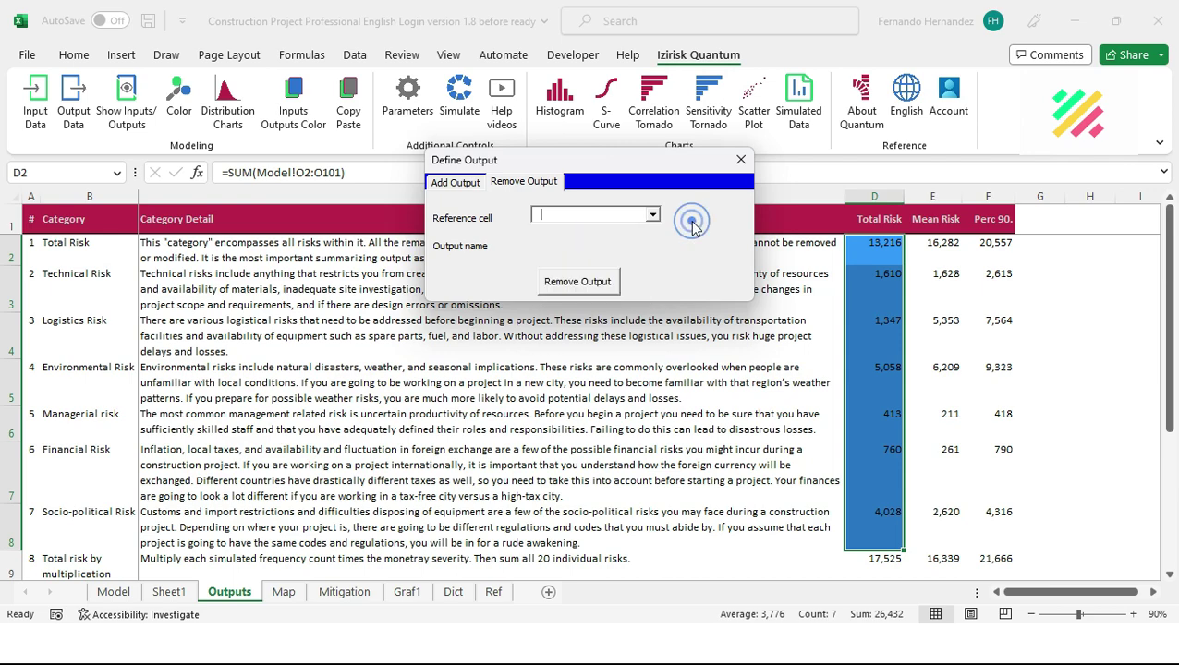
click(743, 162)
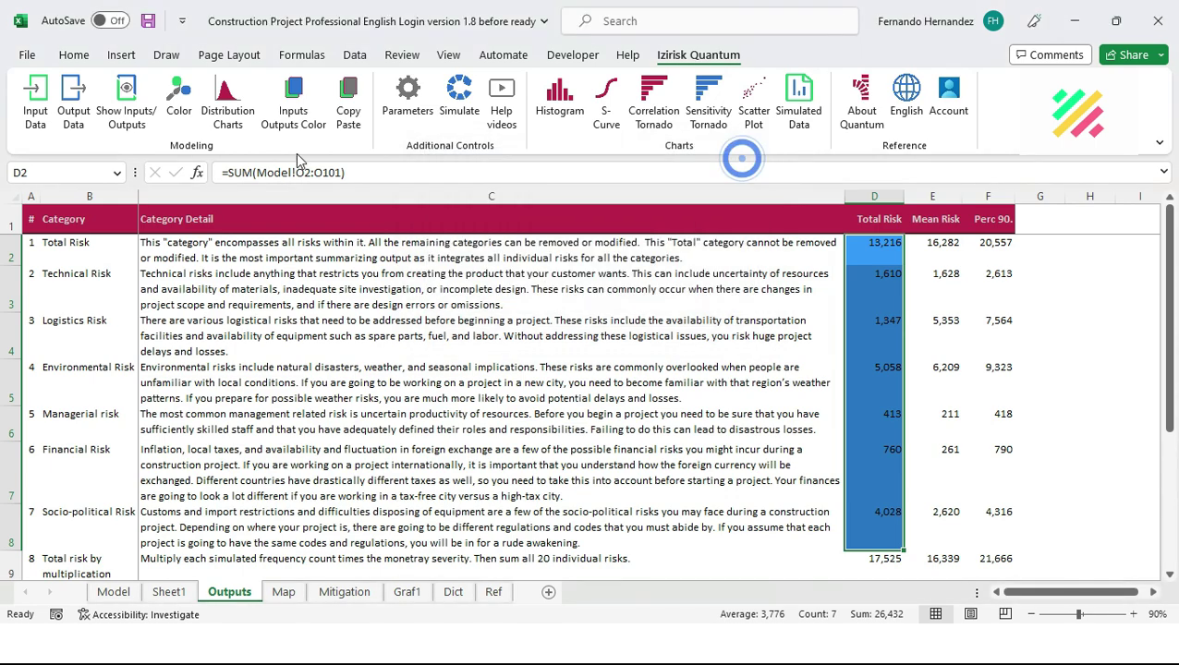
Look through the addresses and names of all defined simulation inputs and outputs
click(135, 114)
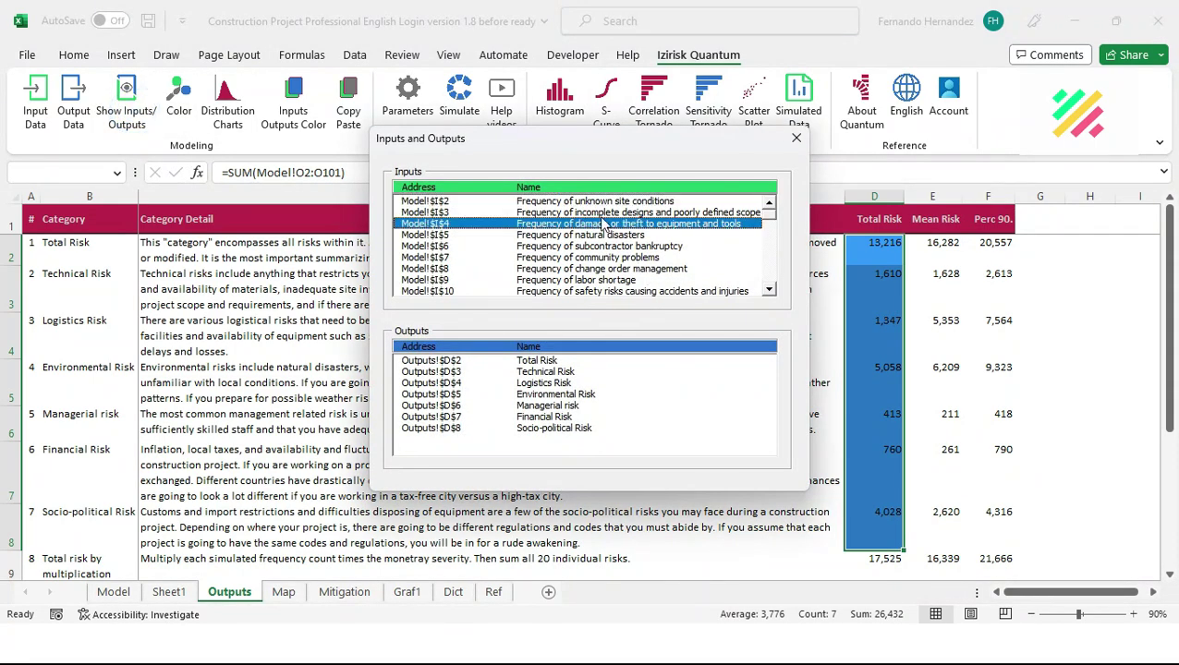
scroll(774, 258, down, 9)
scroll(767, 221, down, 5)
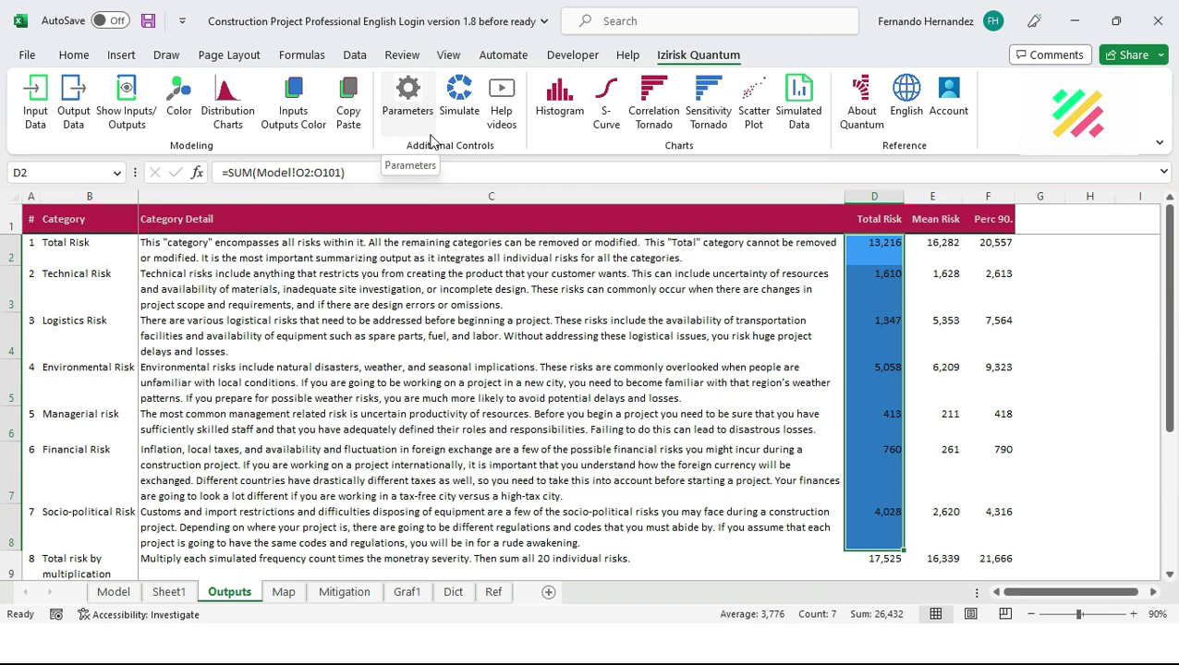
Try 200 and 50000 as the iterations to run on simulation, and restore the value to 10000
click(409, 115)
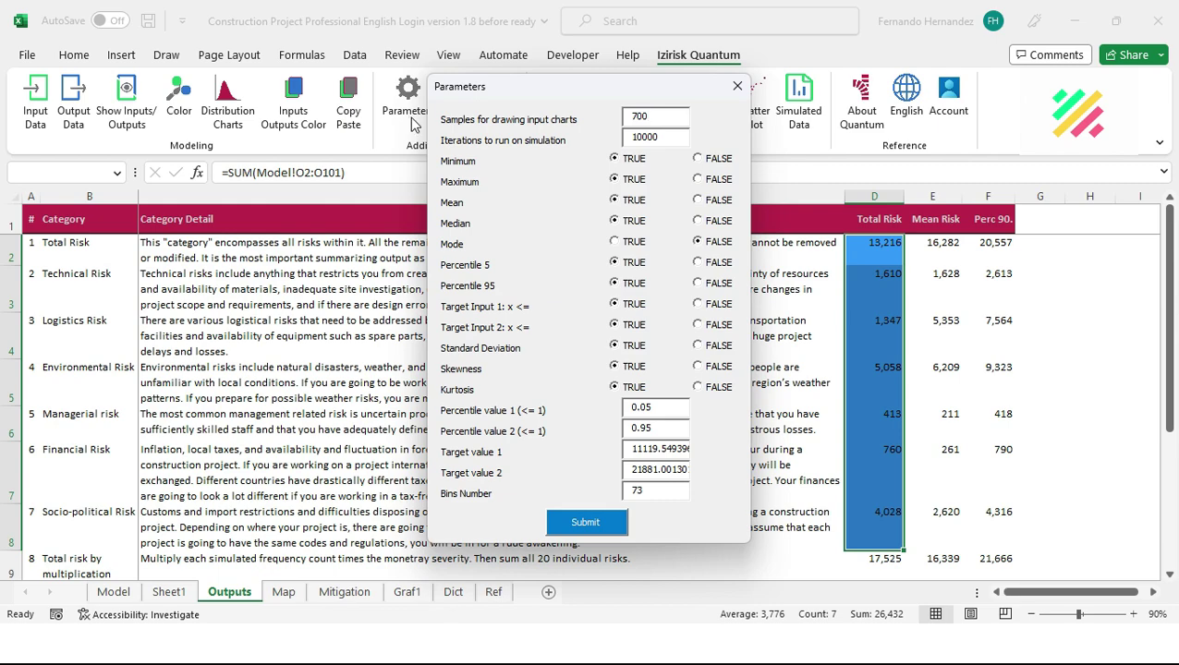
double_click(671, 135)
text(200)
key(BackSpace)
key(BackSpace)
key(BackSpace)
text(50000)
key(shift+Home)
text(10000)
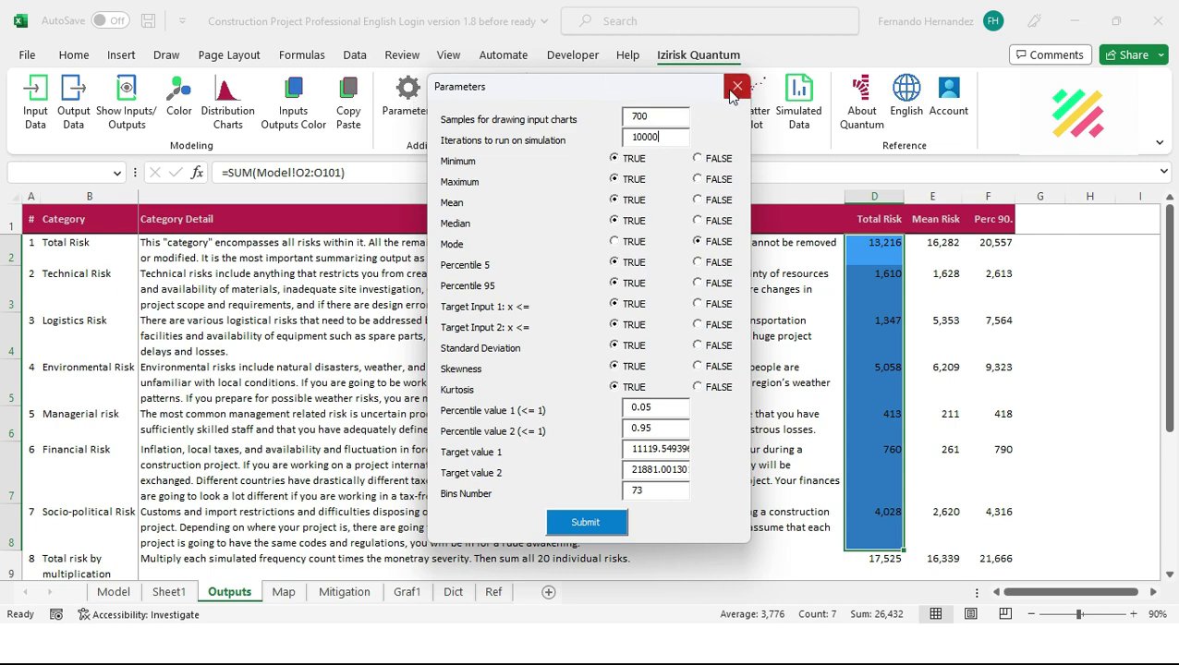
Submit a bins number of 10 without running the simulation, and view the Total Risk histogram
double_click(660, 490)
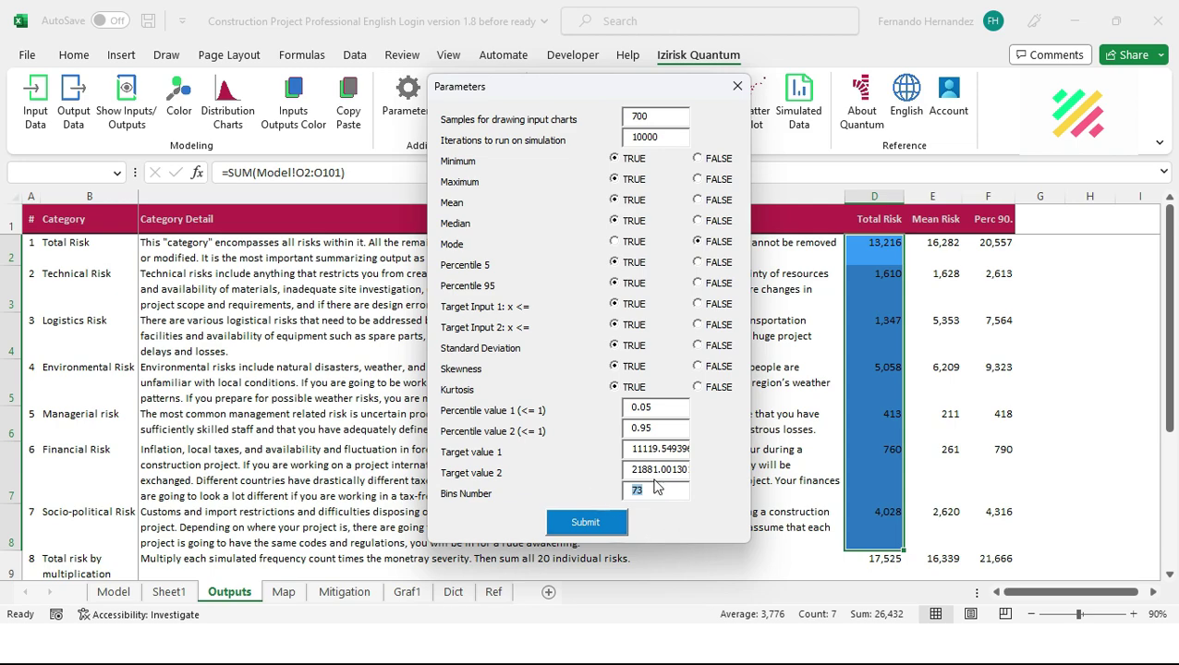
text(10)
click(614, 525)
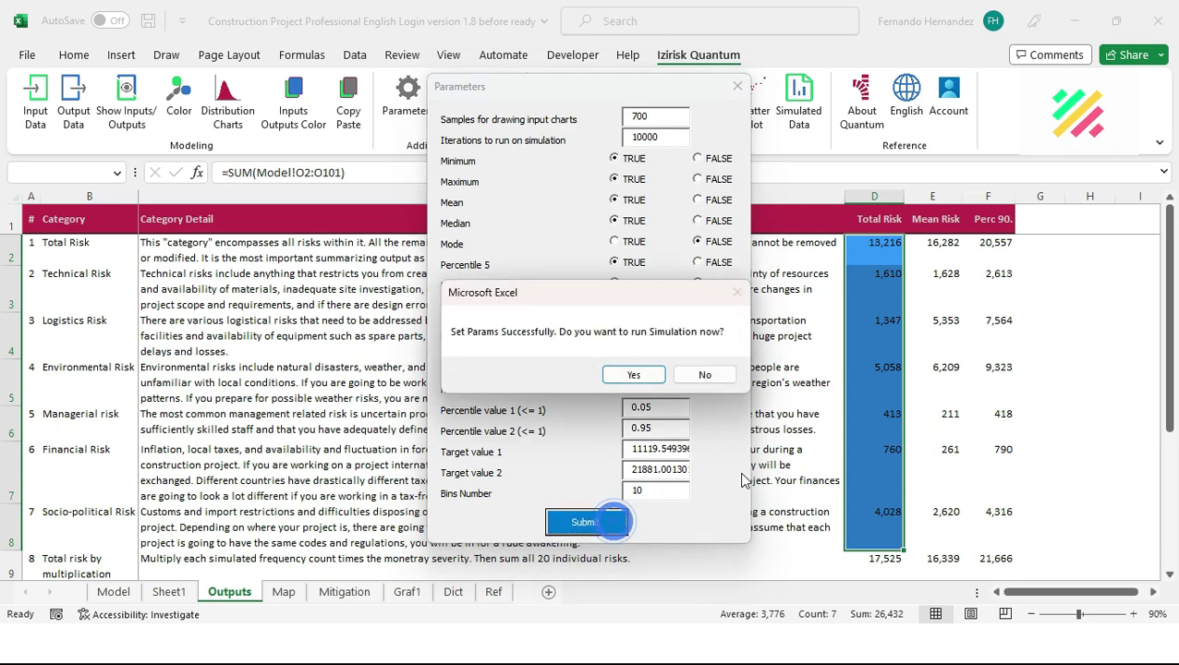
click(706, 374)
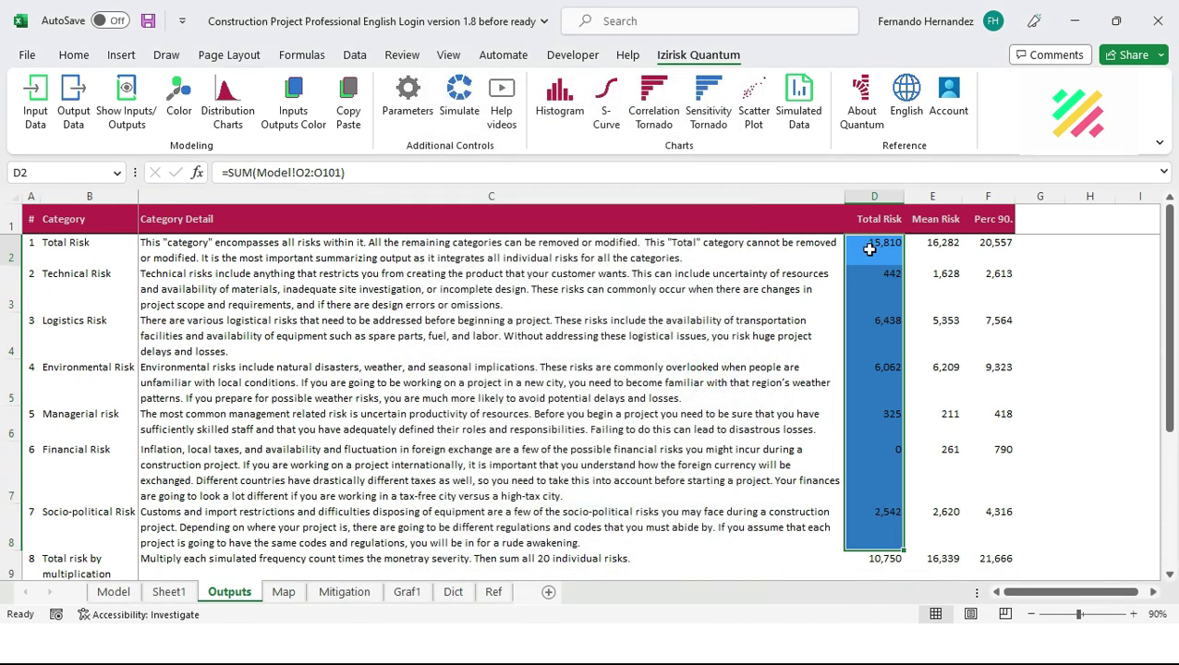
click(558, 106)
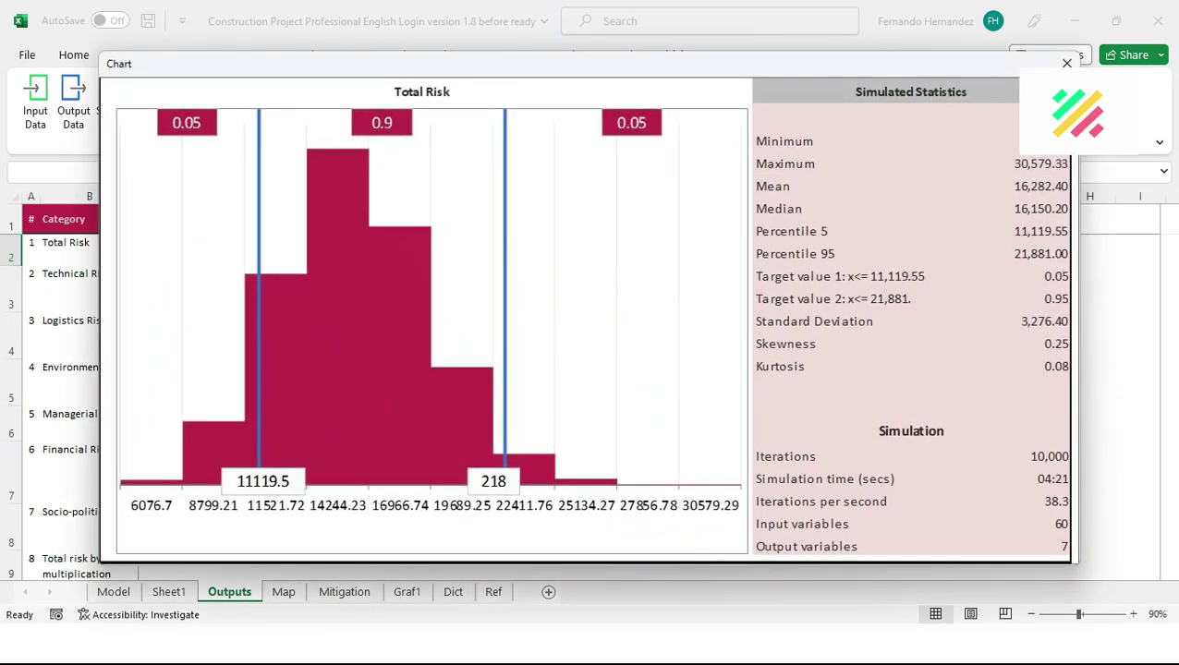
click(1066, 63)
Set the bins number to 100 without running the simulation, and check the Total Risk histogram
click(407, 92)
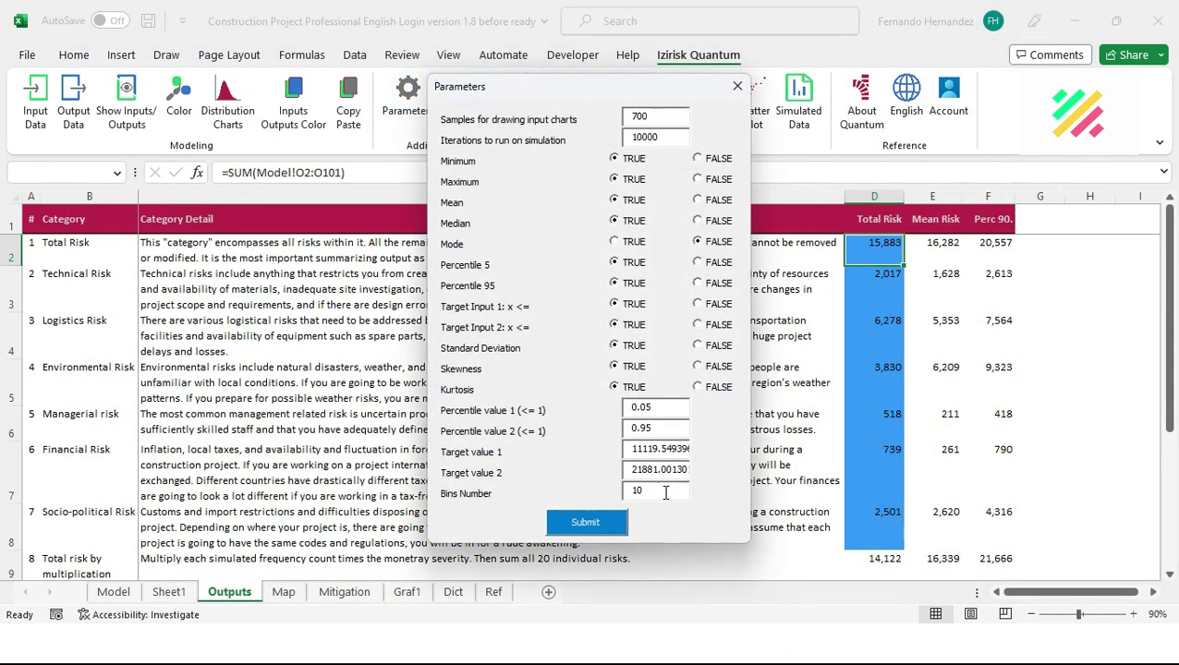
click(665, 489)
text(0)
click(596, 524)
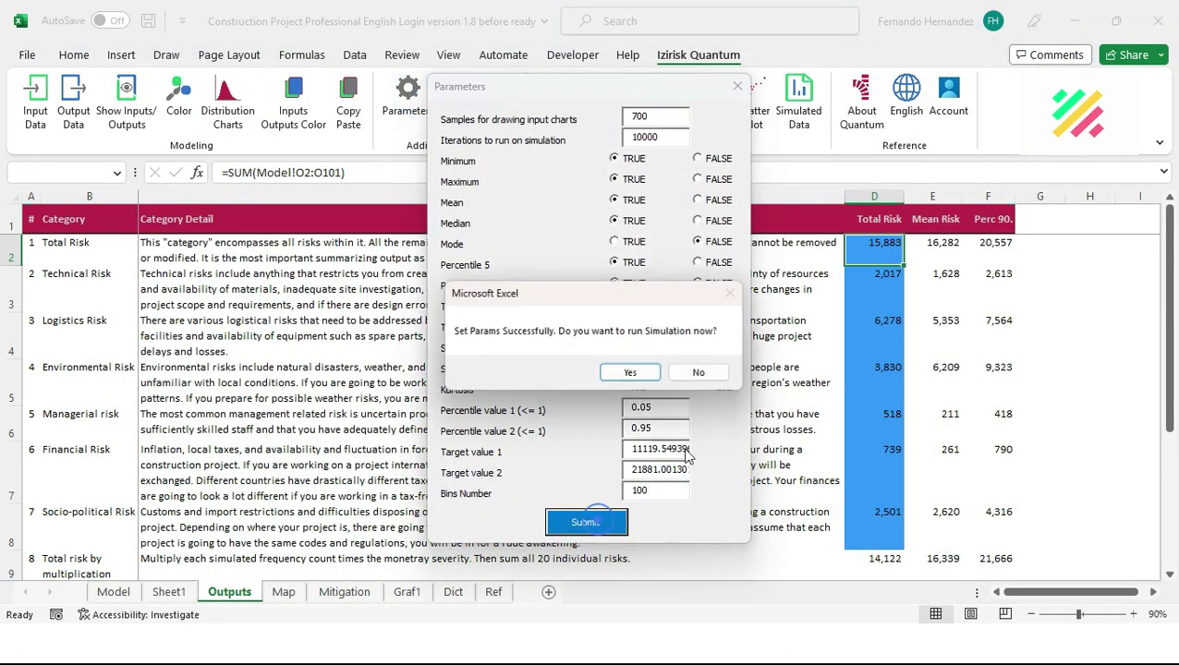
click(700, 372)
click(560, 103)
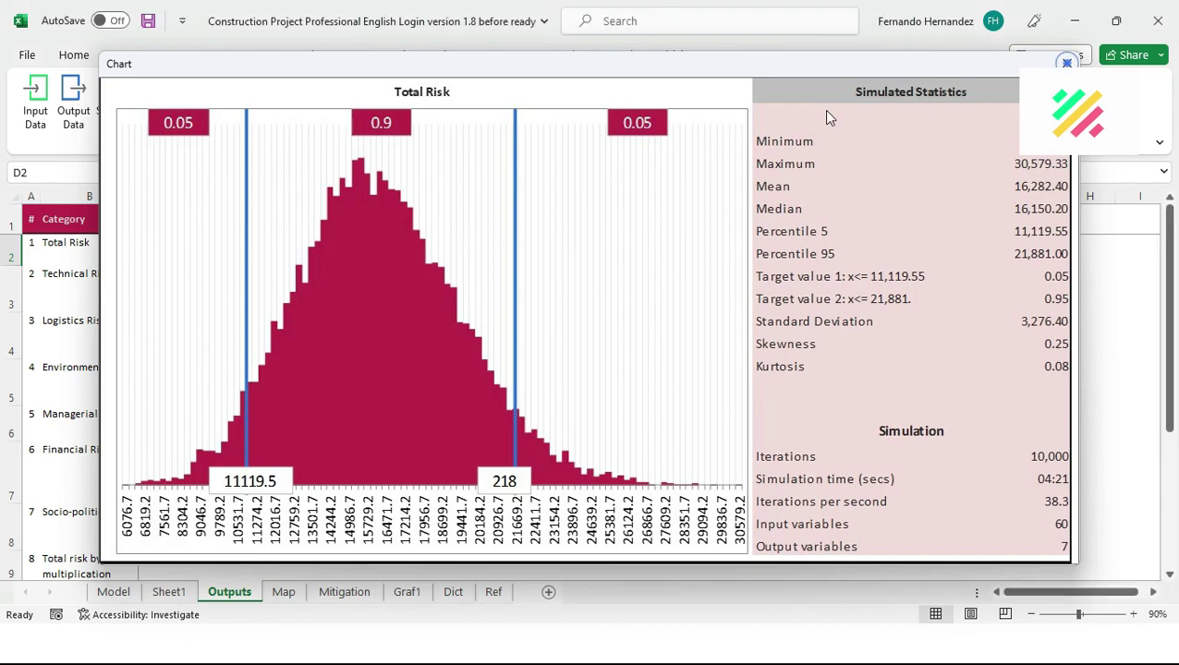
click(1066, 62)
Try 73 as the bins number and review both percentile values, closing the parameters without submitting
click(408, 97)
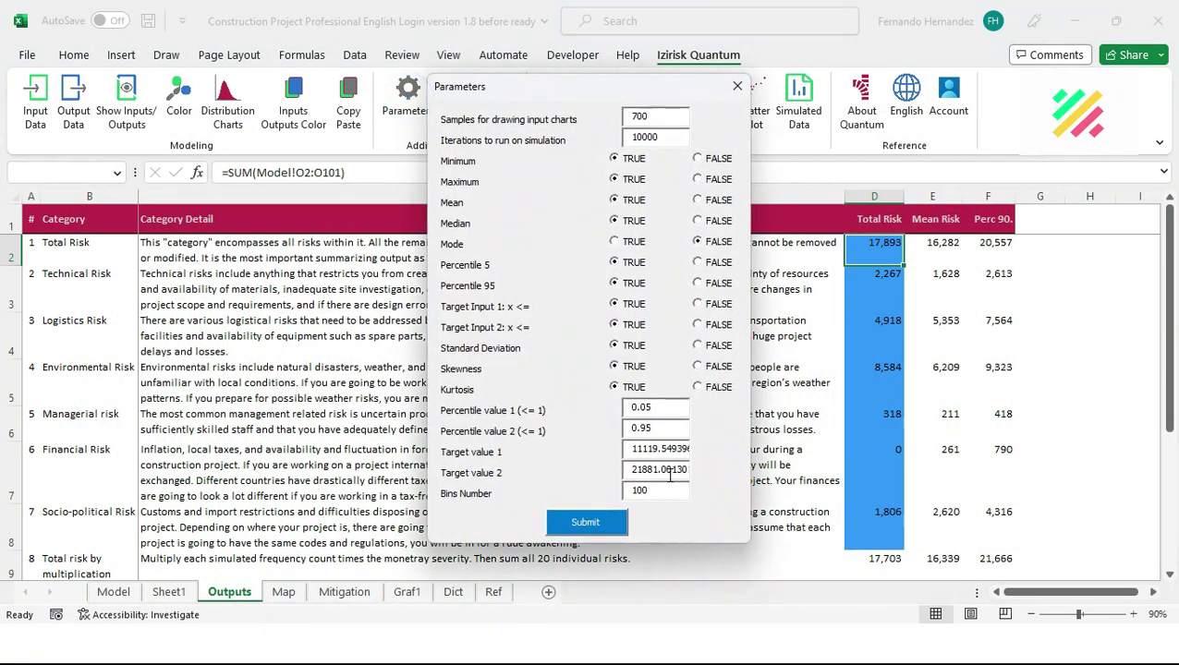
double_click(655, 491)
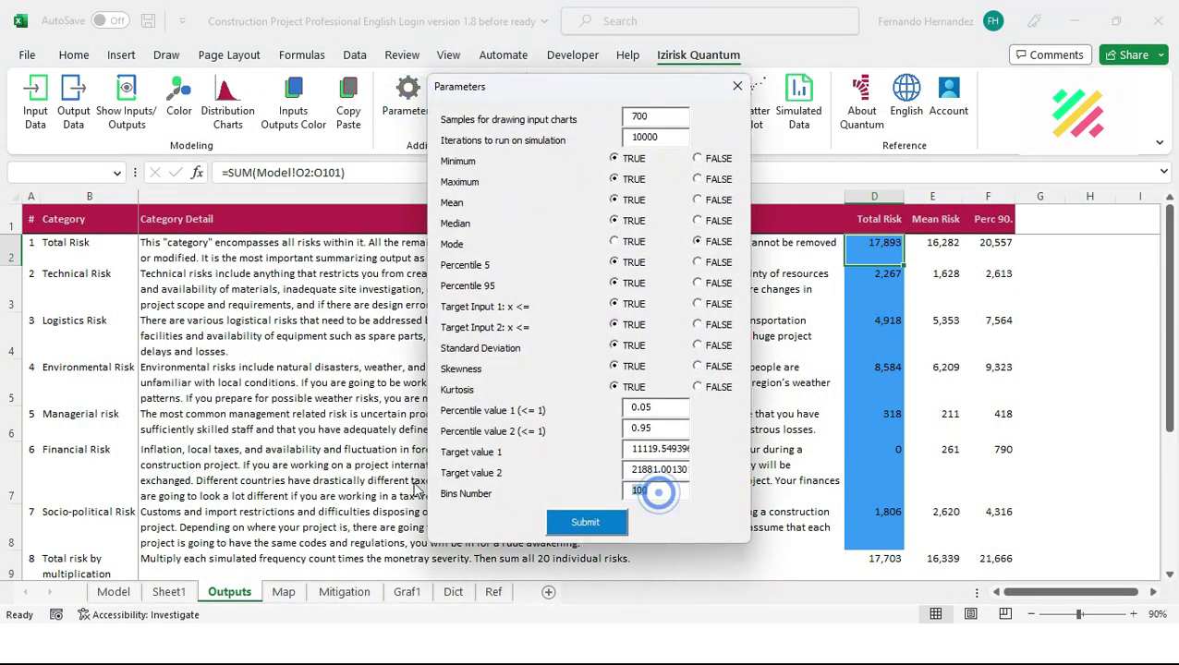
text(78)
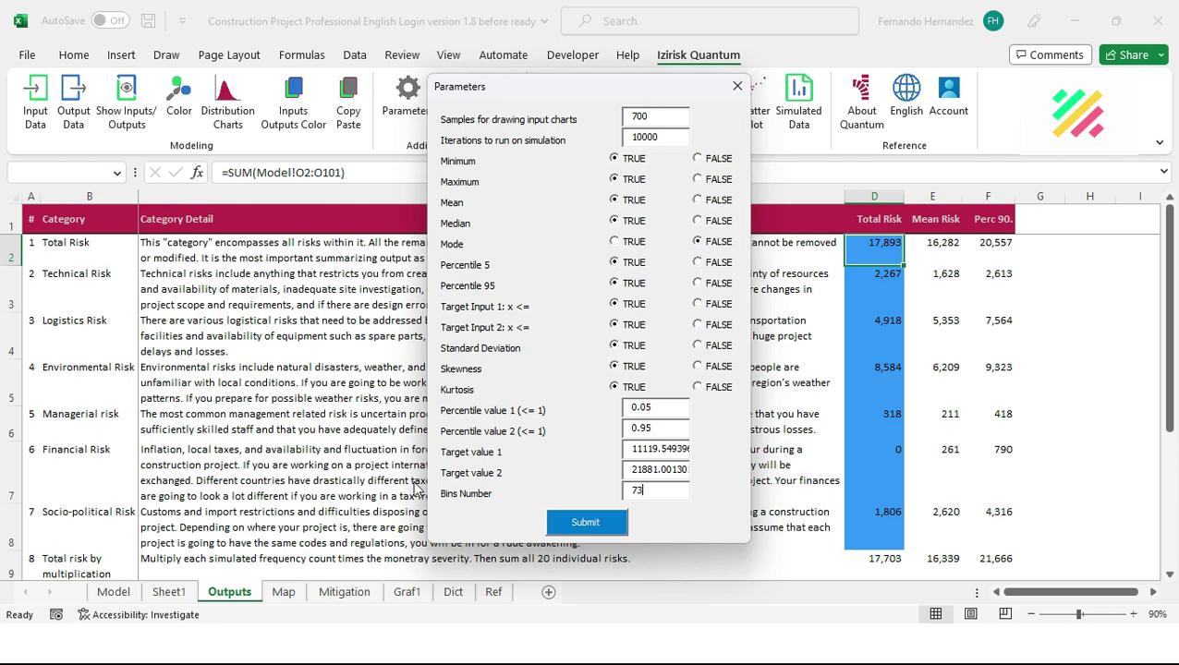
double_click(663, 407)
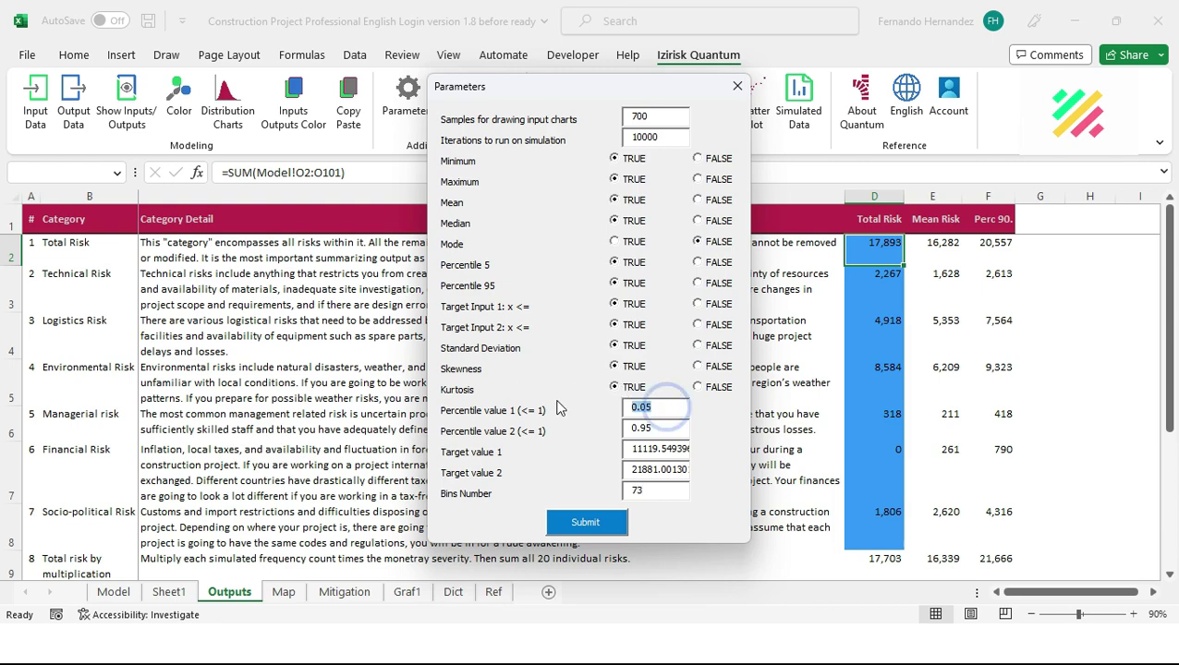
double_click(661, 427)
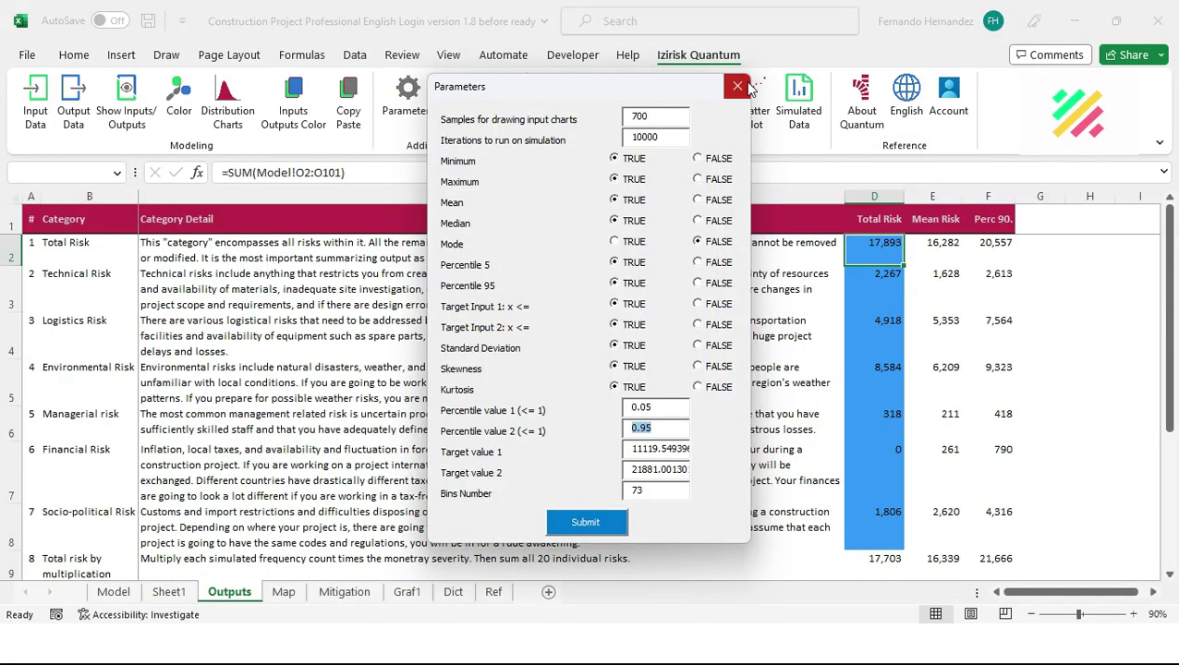
click(739, 84)
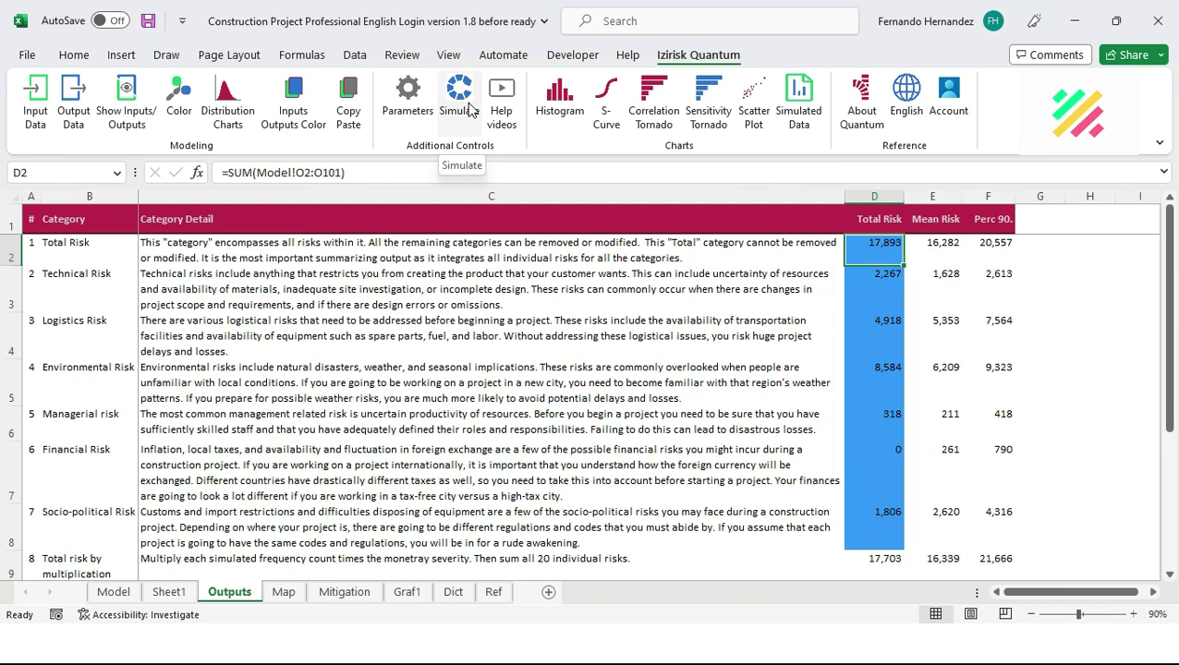
Review the iterations parameter, and examine the Total Risk histogram with its simulated statistics
click(407, 97)
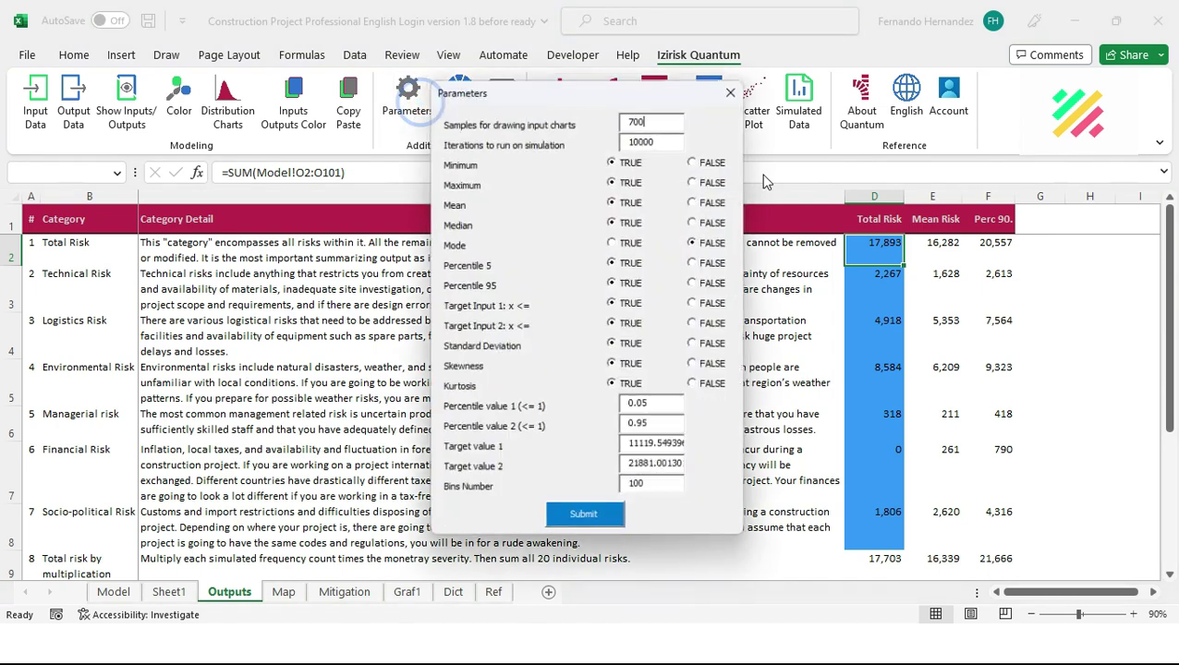
click(671, 136)
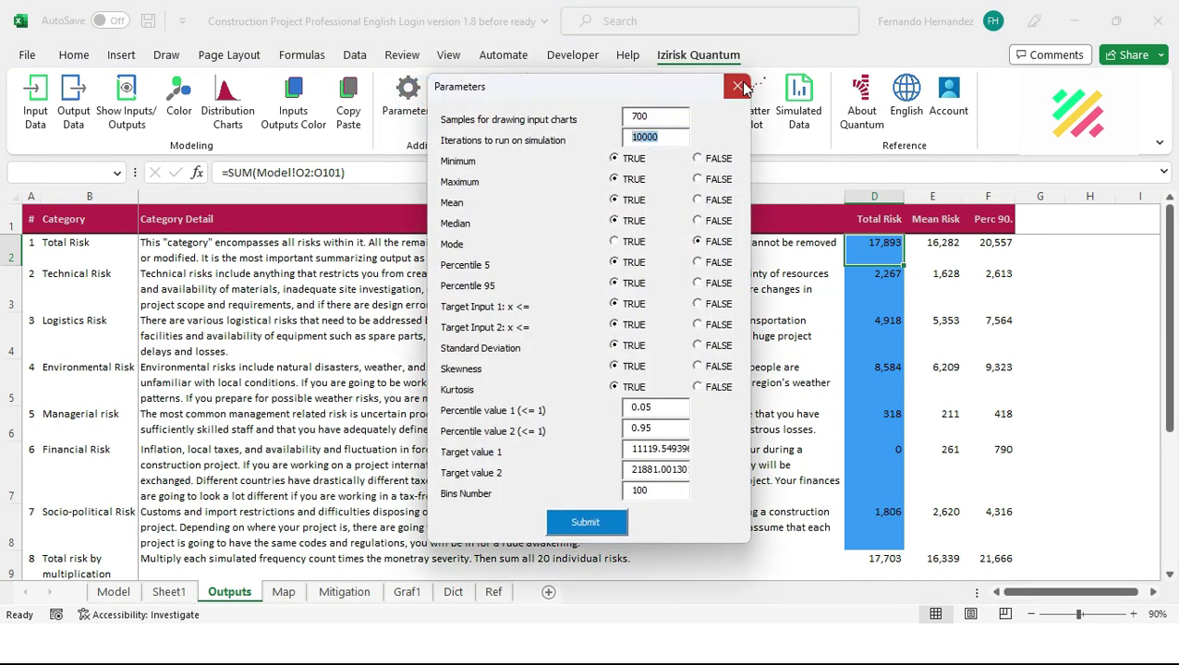
click(738, 86)
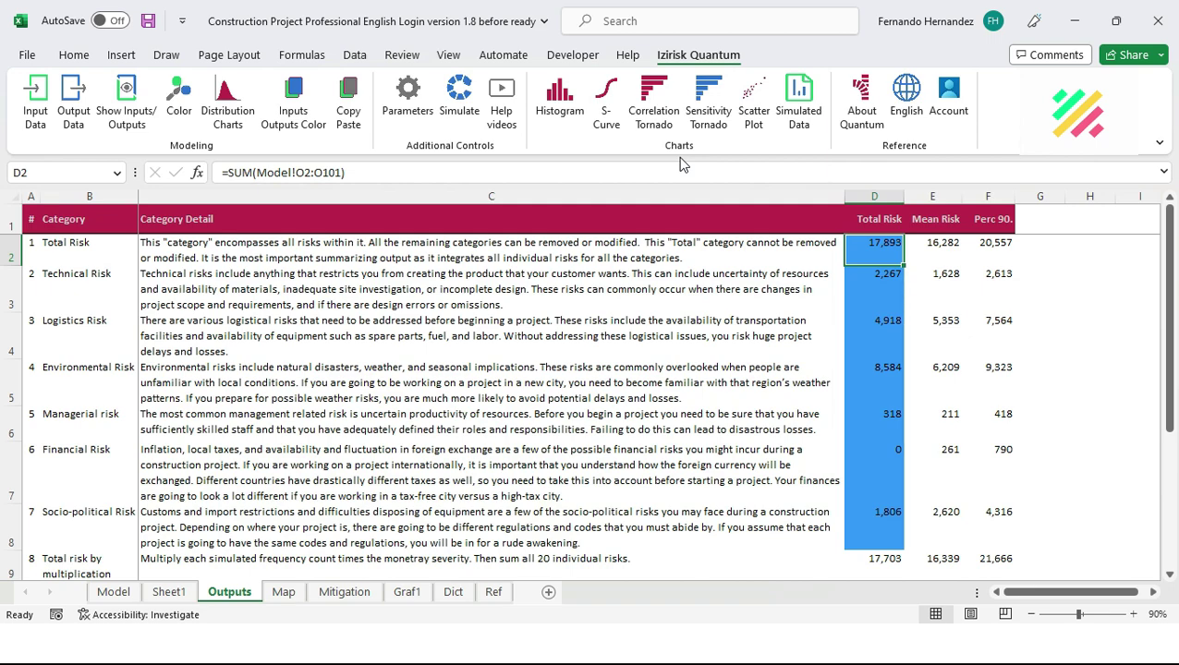
click(559, 97)
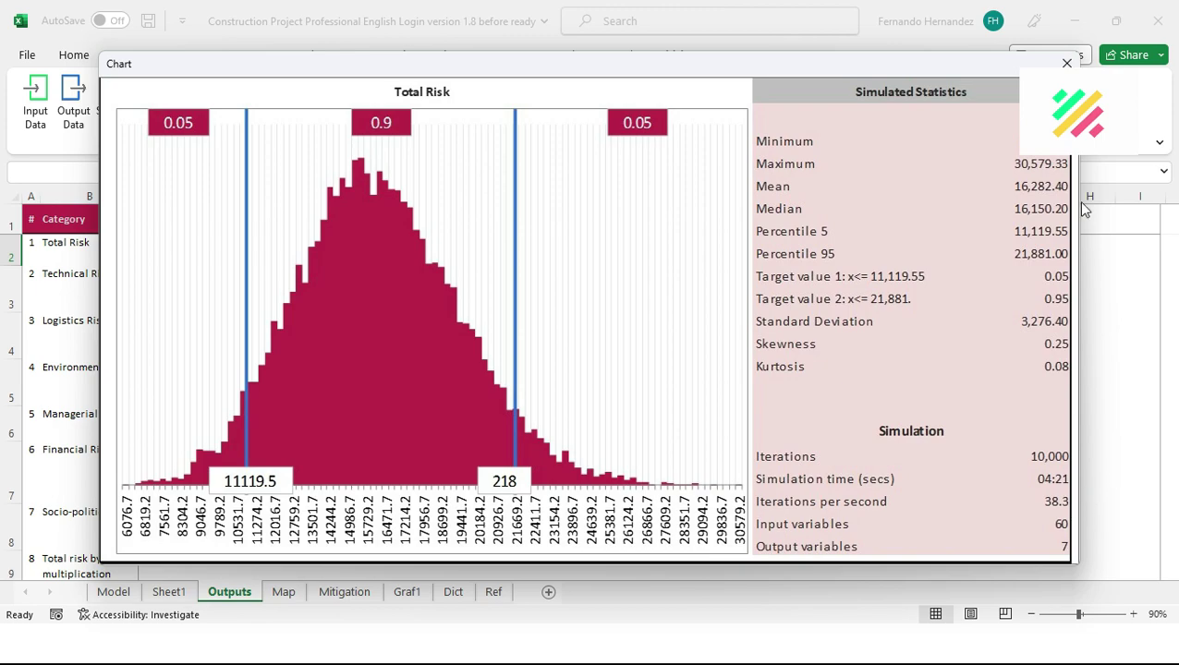
click(1067, 63)
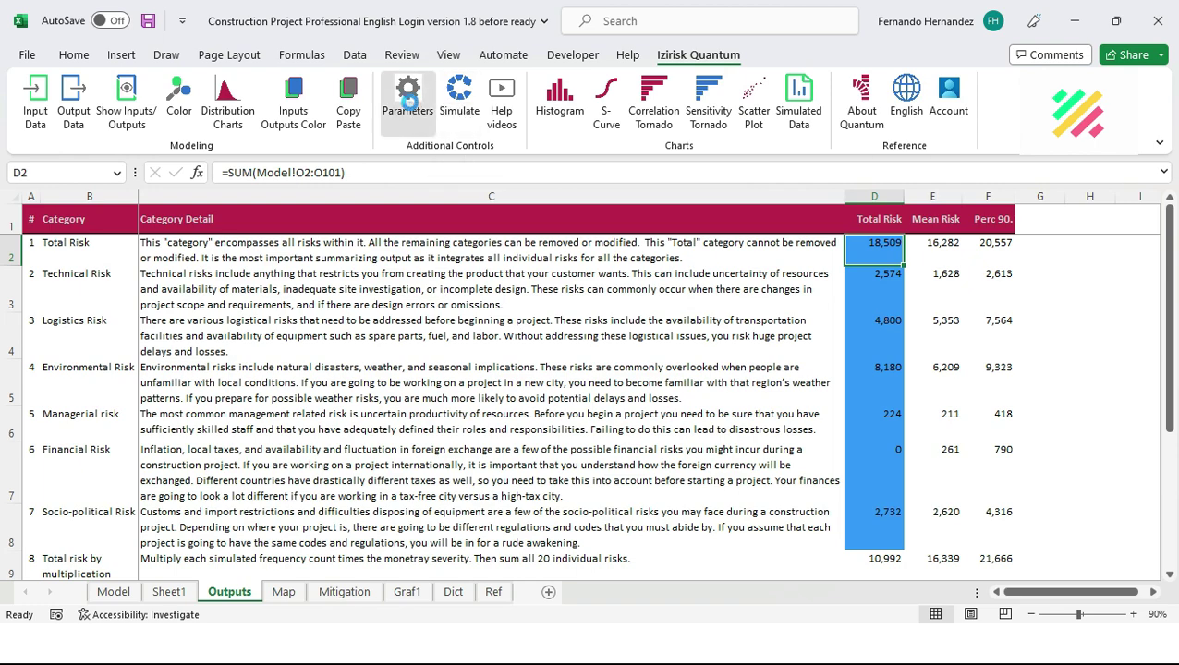
Submit the simulation parameters and decline to run the simulation
click(411, 107)
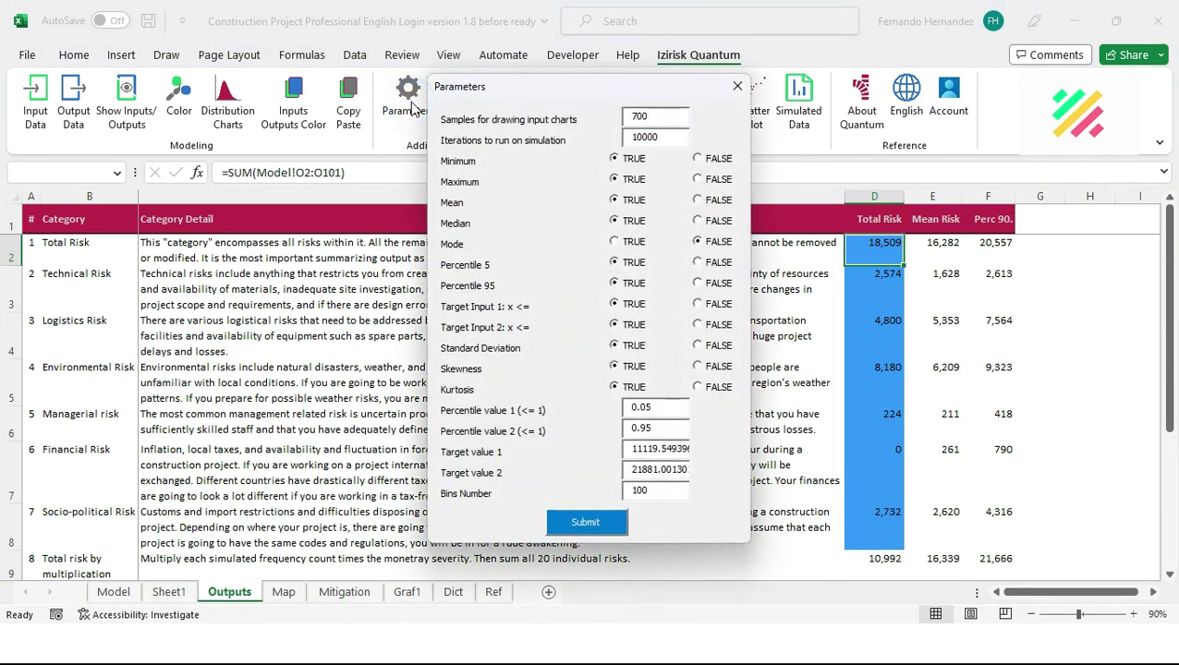
click(602, 523)
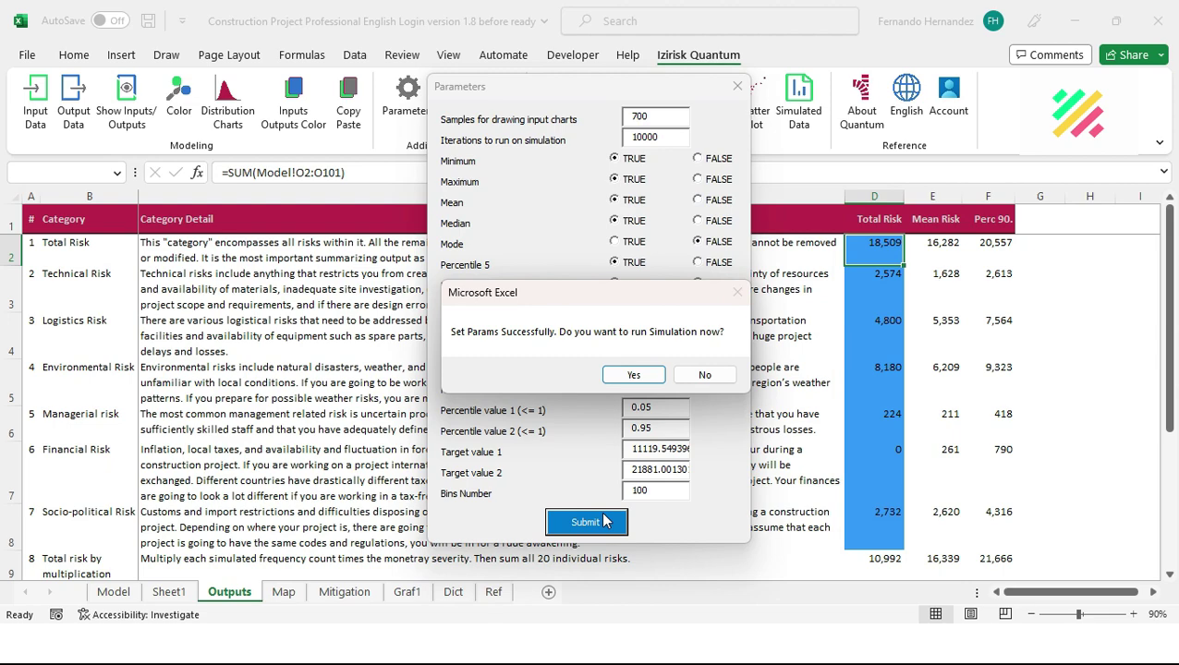
click(705, 375)
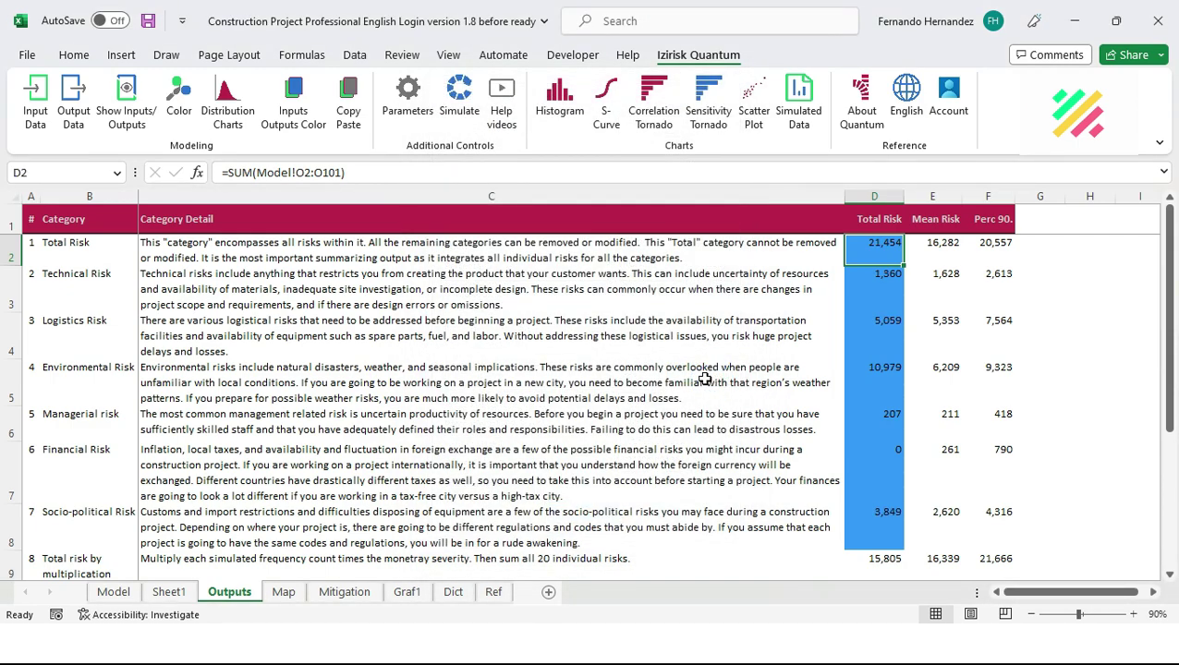
Examine the Total column on the Model sheet and return to the Outputs sheet
click(305, 57)
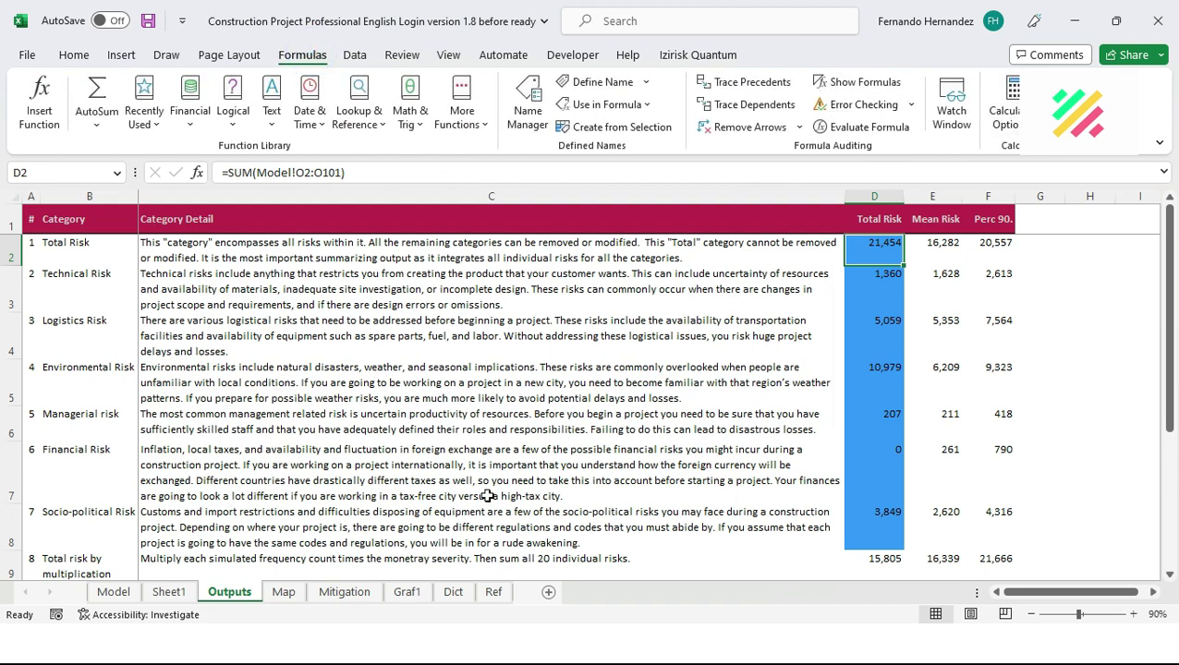
click(114, 592)
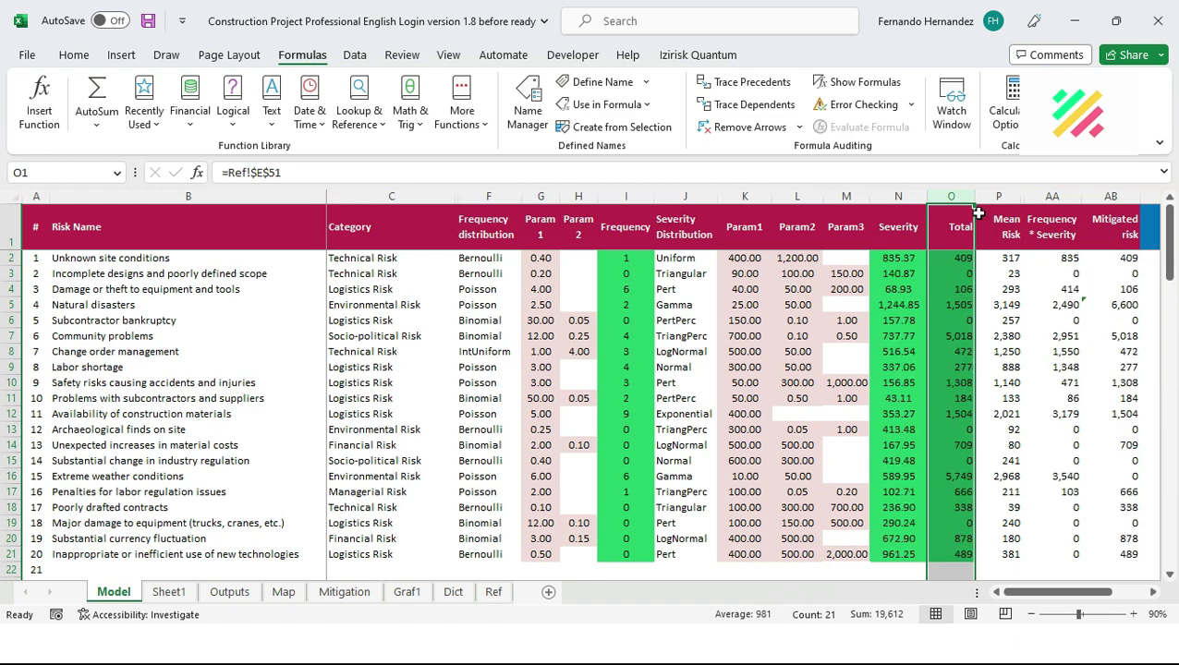
click(950, 231)
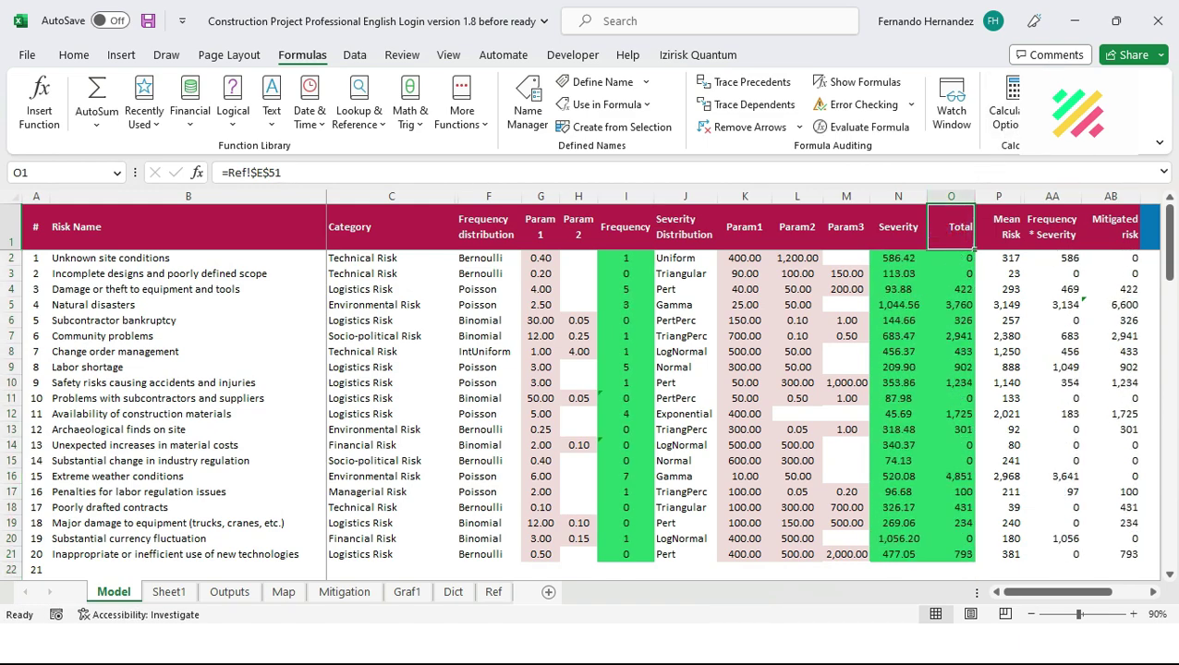
click(229, 594)
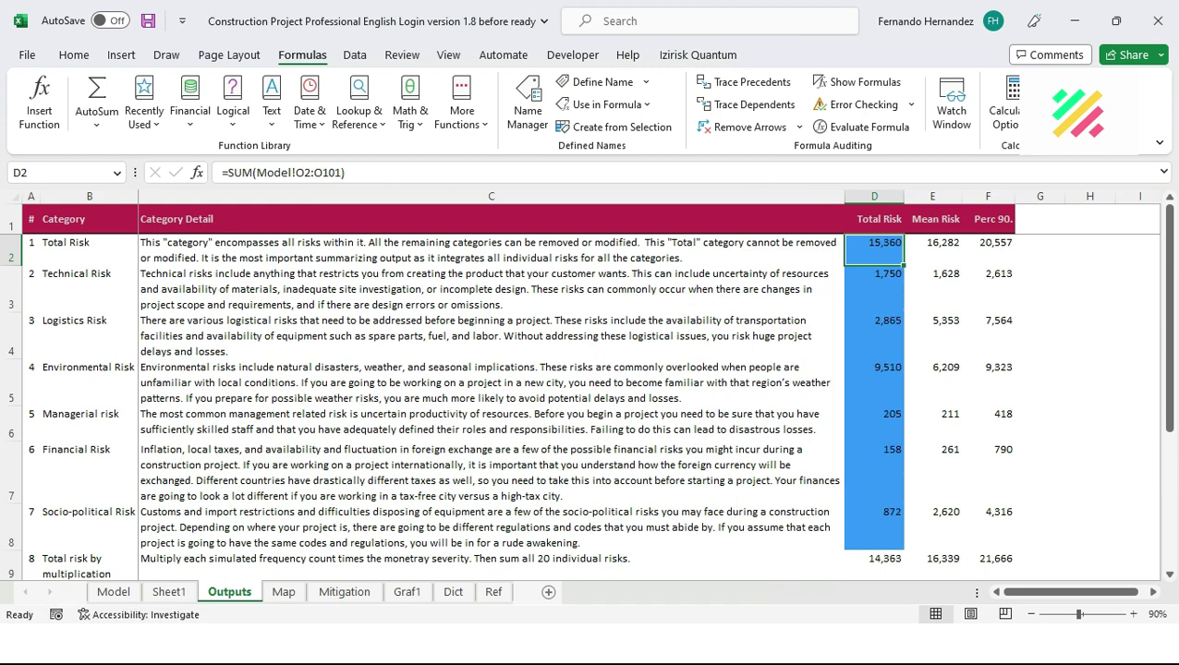
Display the simulated data and examine the output values down to the last iteration, in row 10005
click(674, 56)
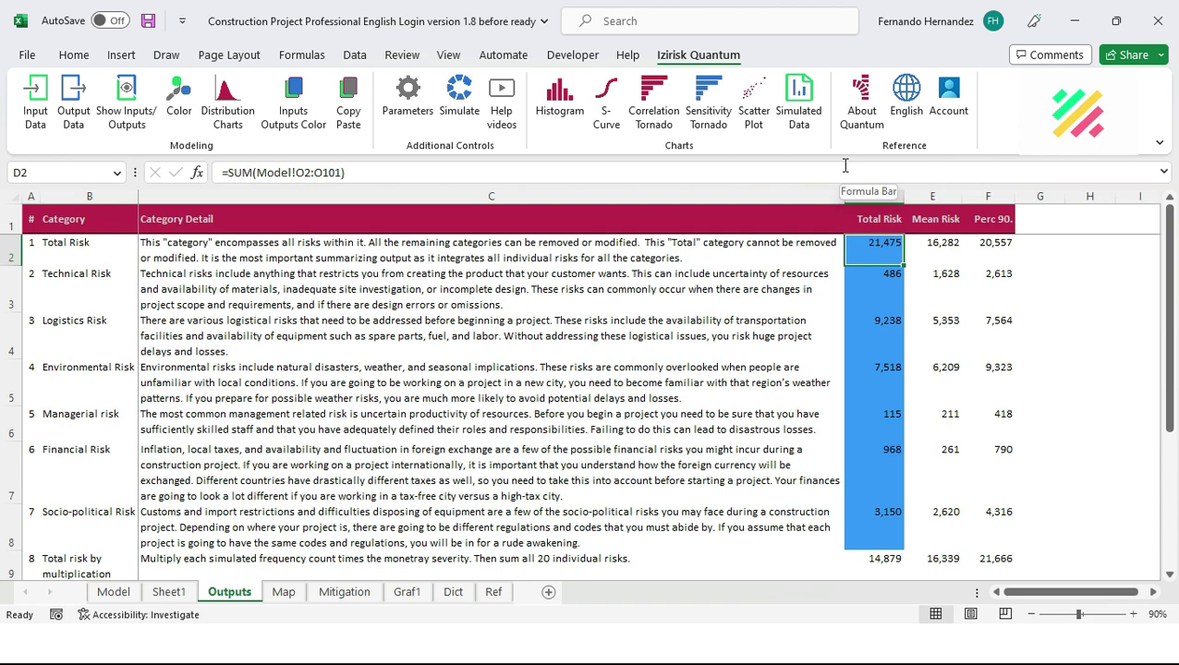
click(800, 96)
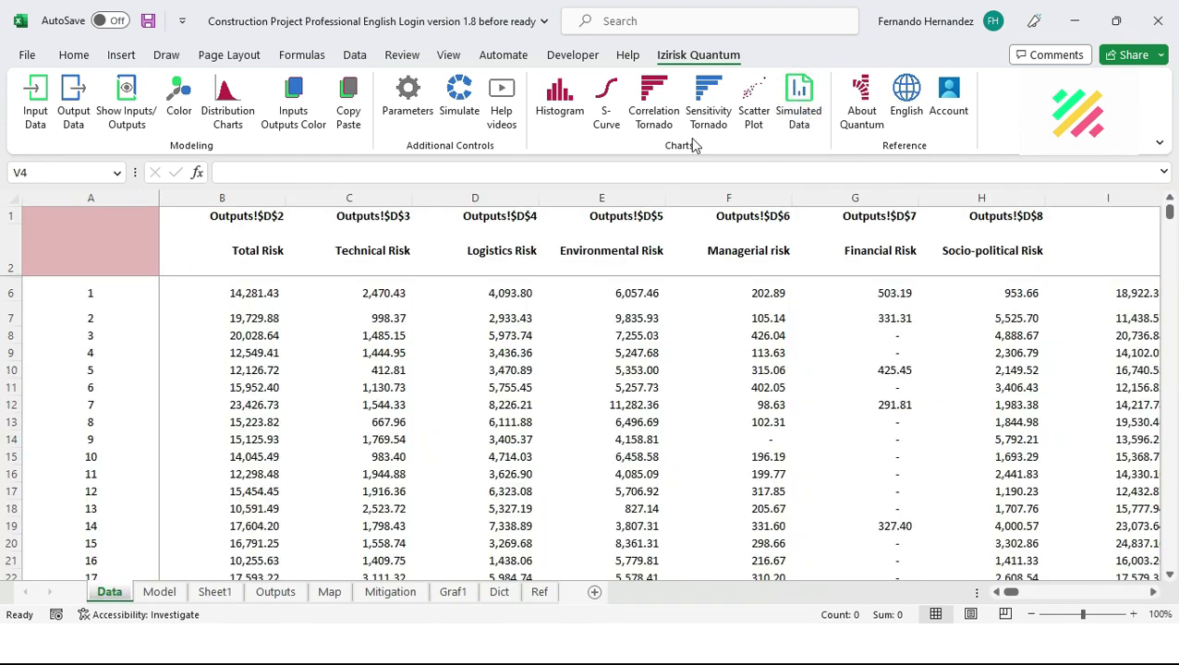
click(91, 294)
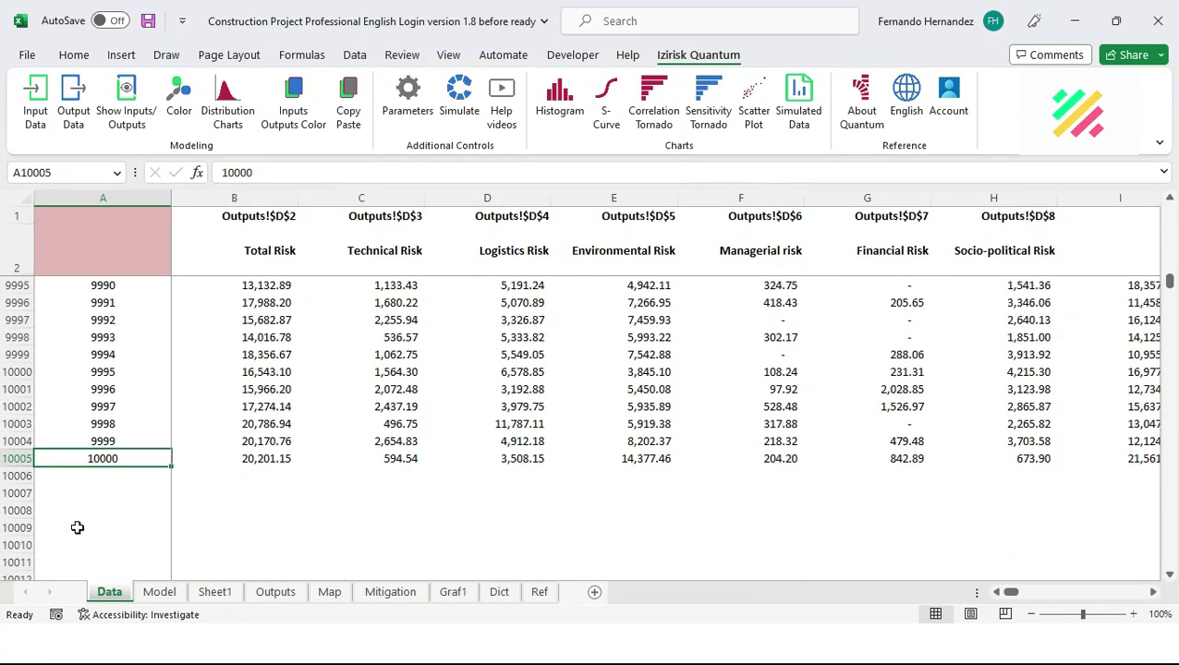
click(20, 459)
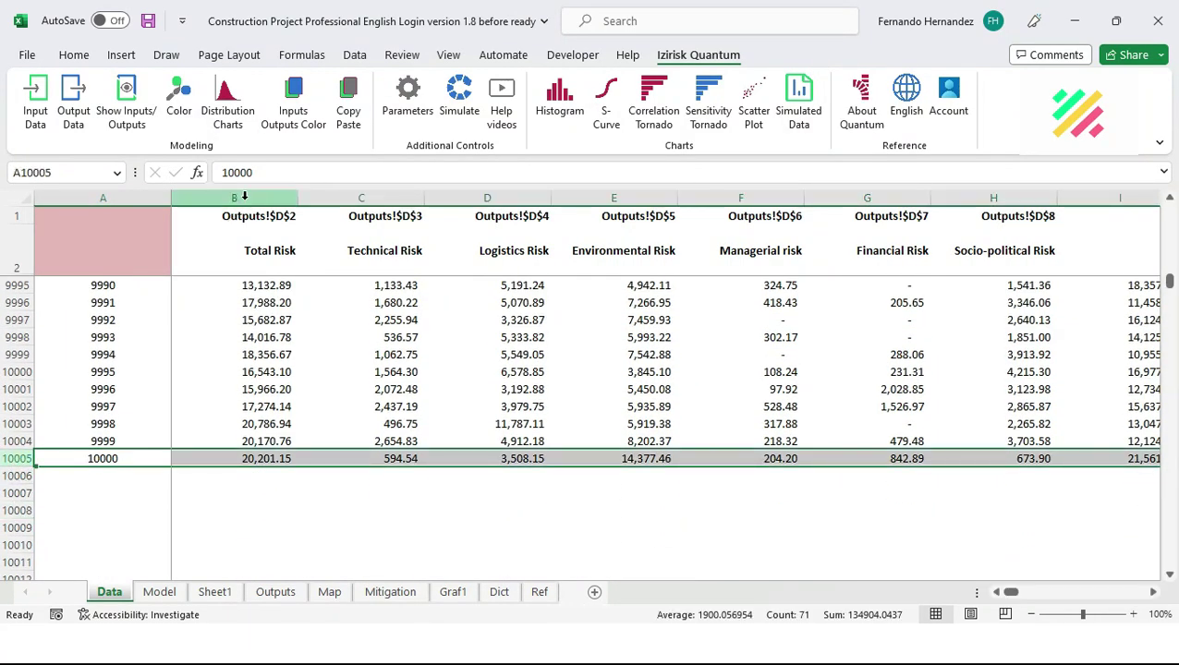
Examine the simulated output columns and the input frequency columns on the Data sheet, and hide the simulated data
drag(232, 198, 527, 259)
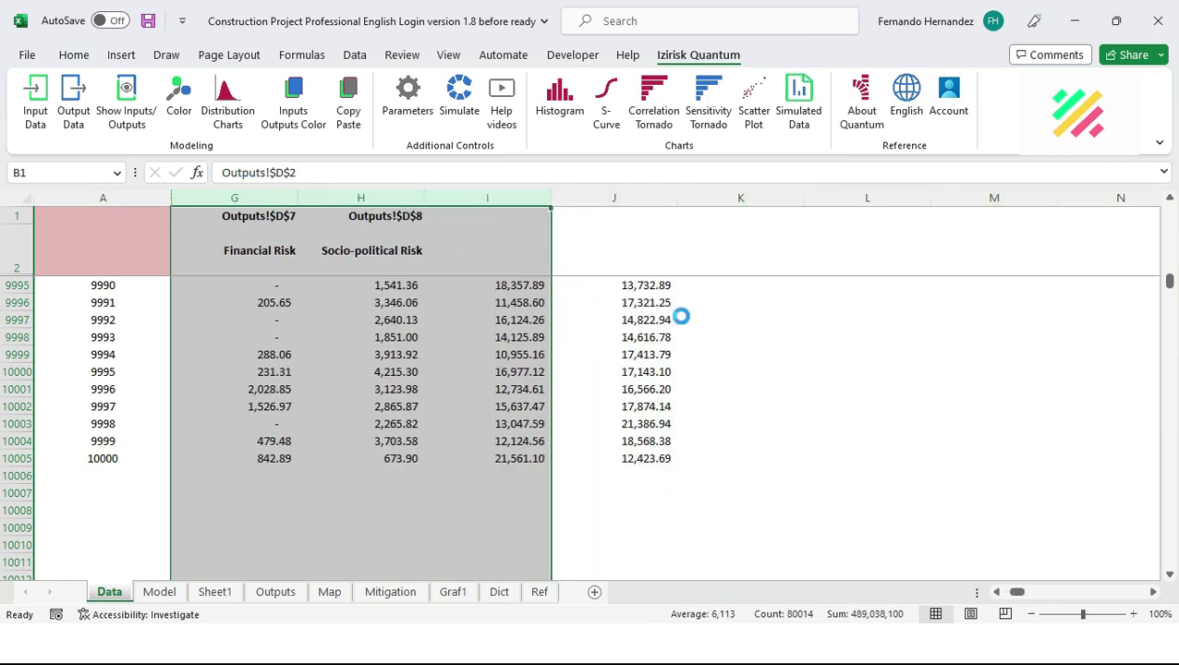
click(782, 211)
key(ctrl+Right)
key(Right)
key(Right)
key(Right)
key(Right)
key(Right)
key(Right)
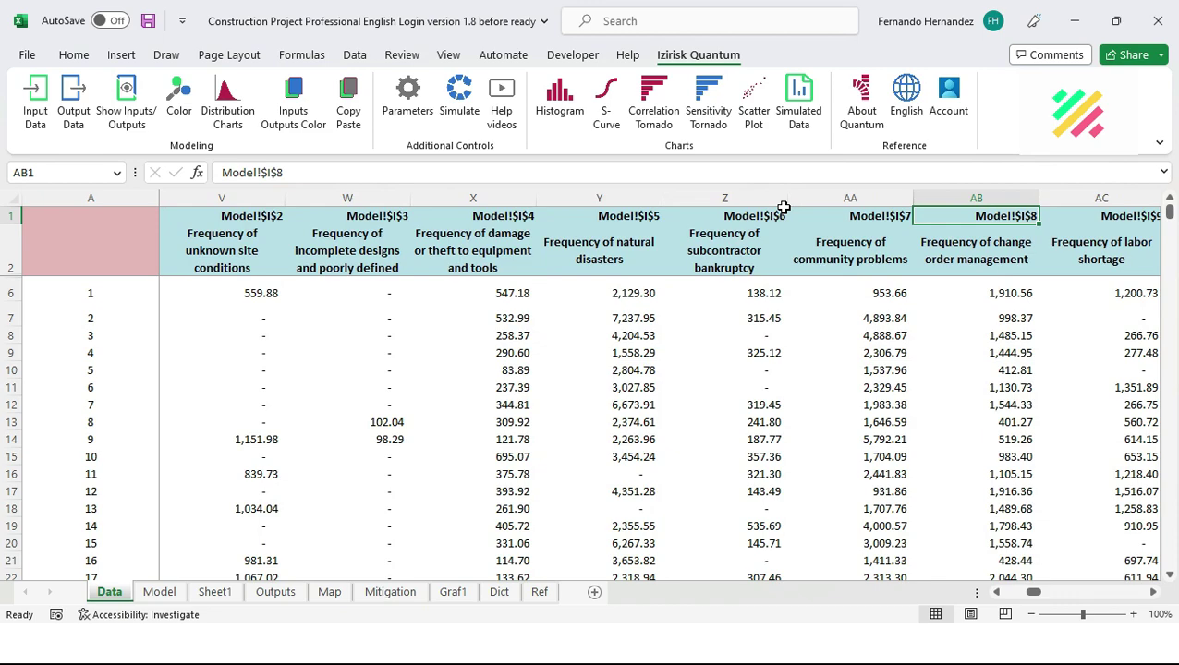
click(798, 120)
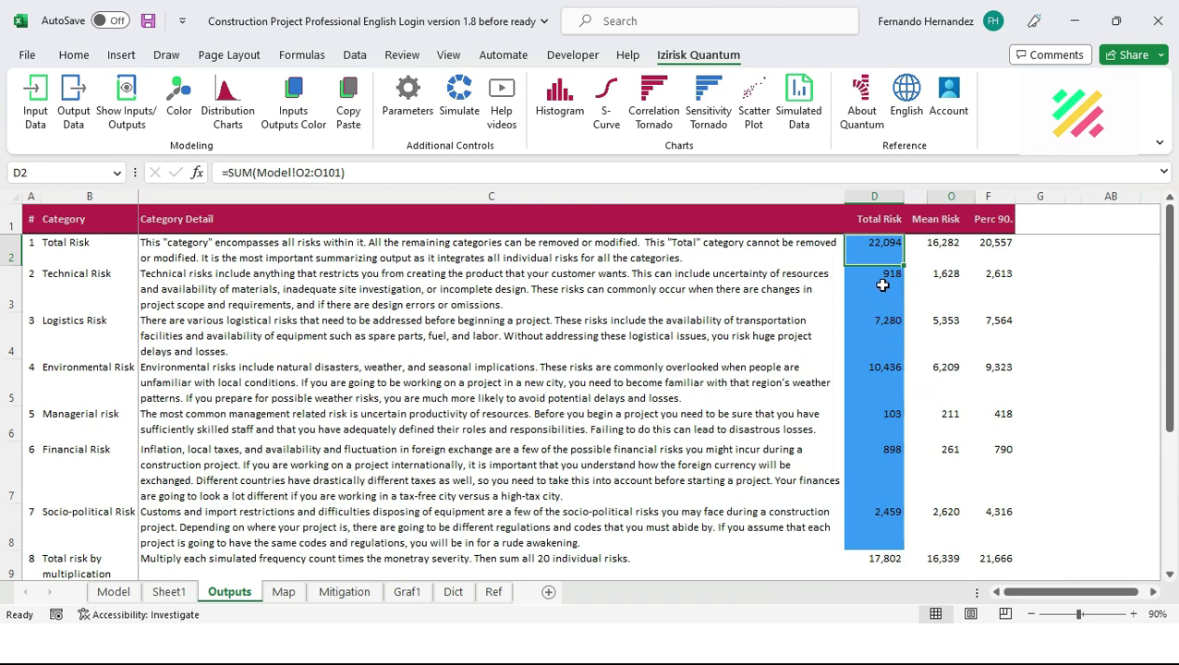
Recalculate the output values on the Outputs sheet, and review the Total Risk histogram with its simulated statistics
key(Return)
key(Return)
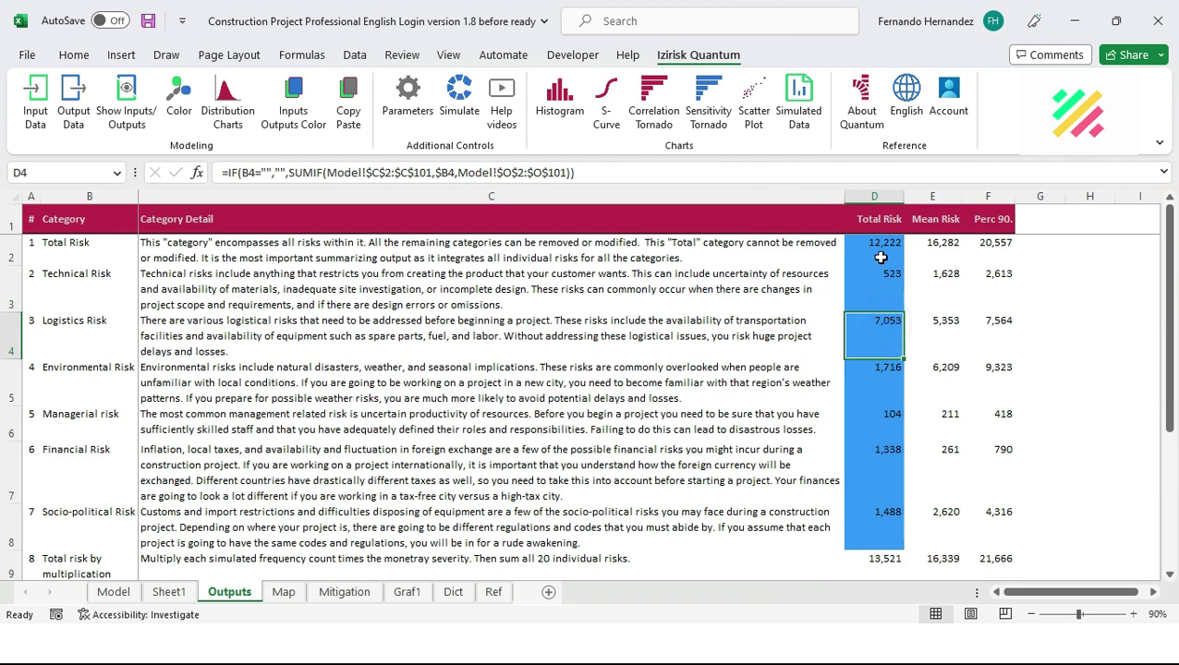
key(shift+Return)
key(shift+Return)
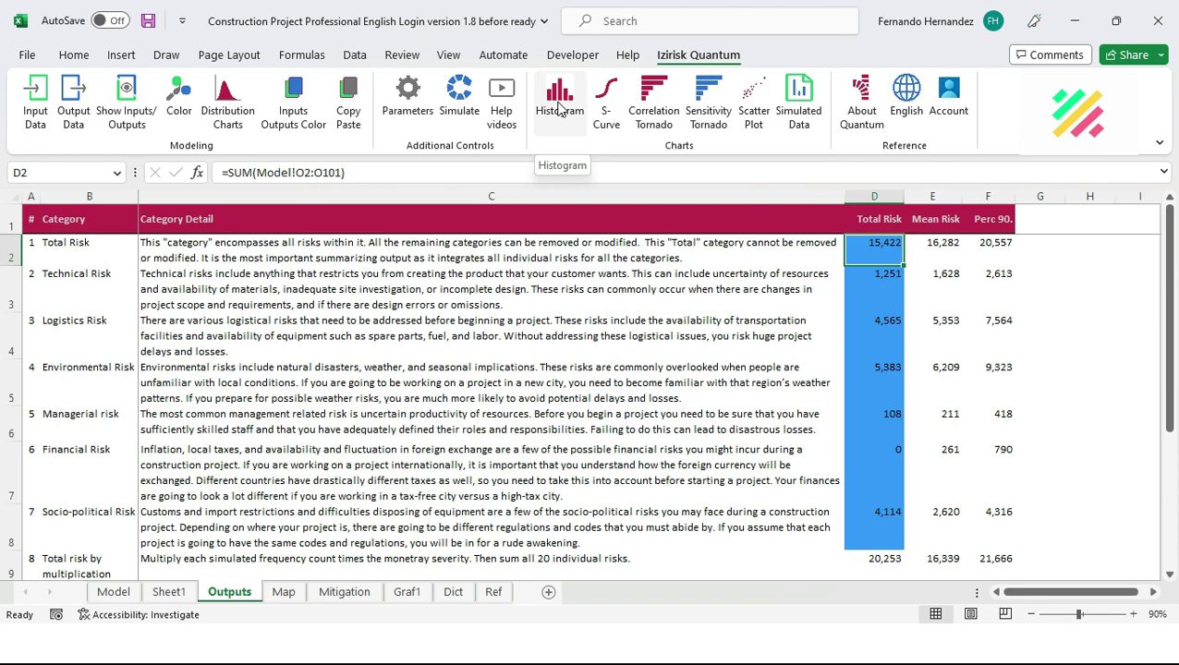
click(559, 108)
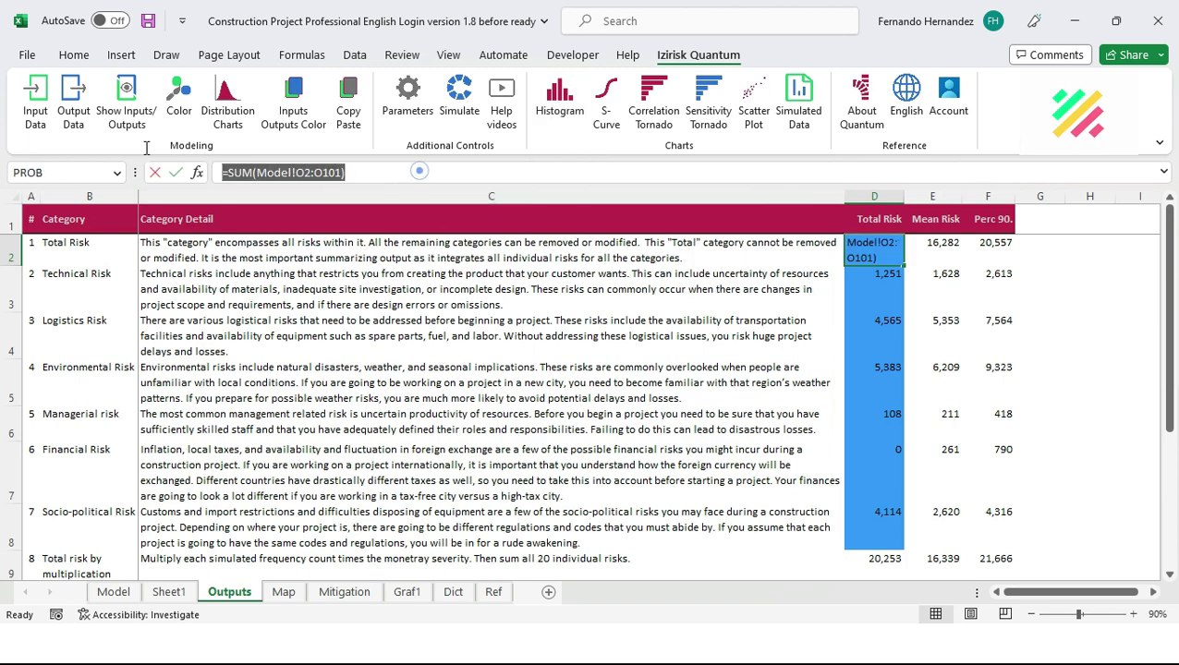
key(Return)
click(558, 106)
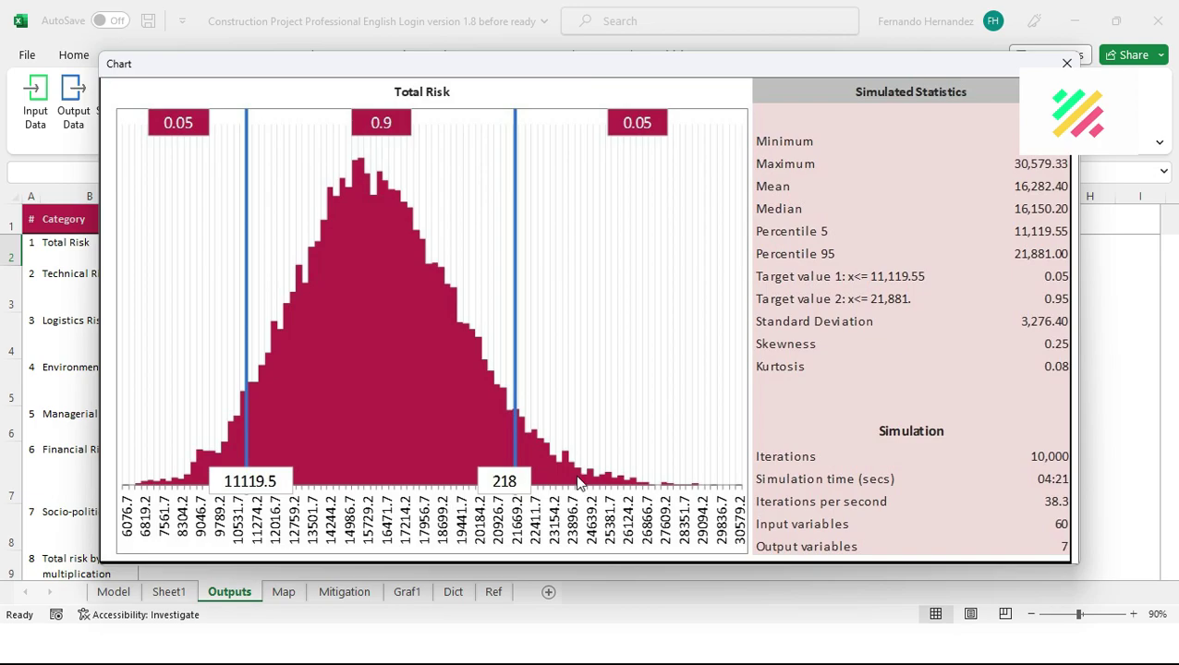
click(1066, 63)
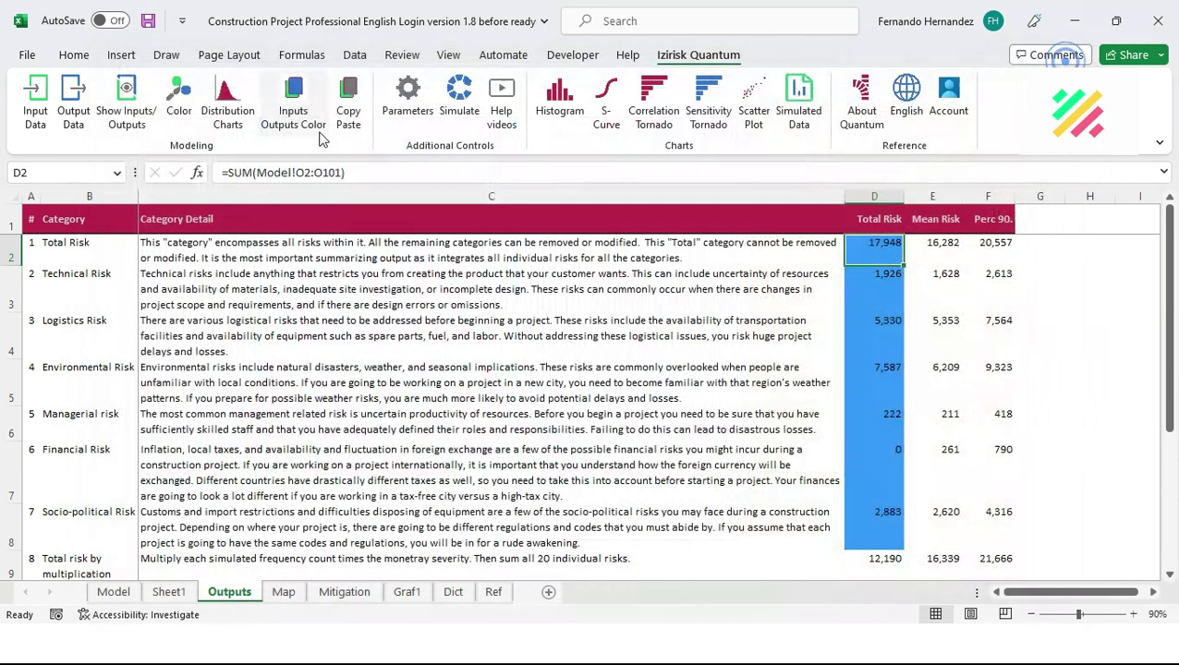
Set percentile values 1 and 2 to 0.20 and 0.80 without running the simulation, and check them in the Total Risk histogram
click(407, 100)
click(664, 407)
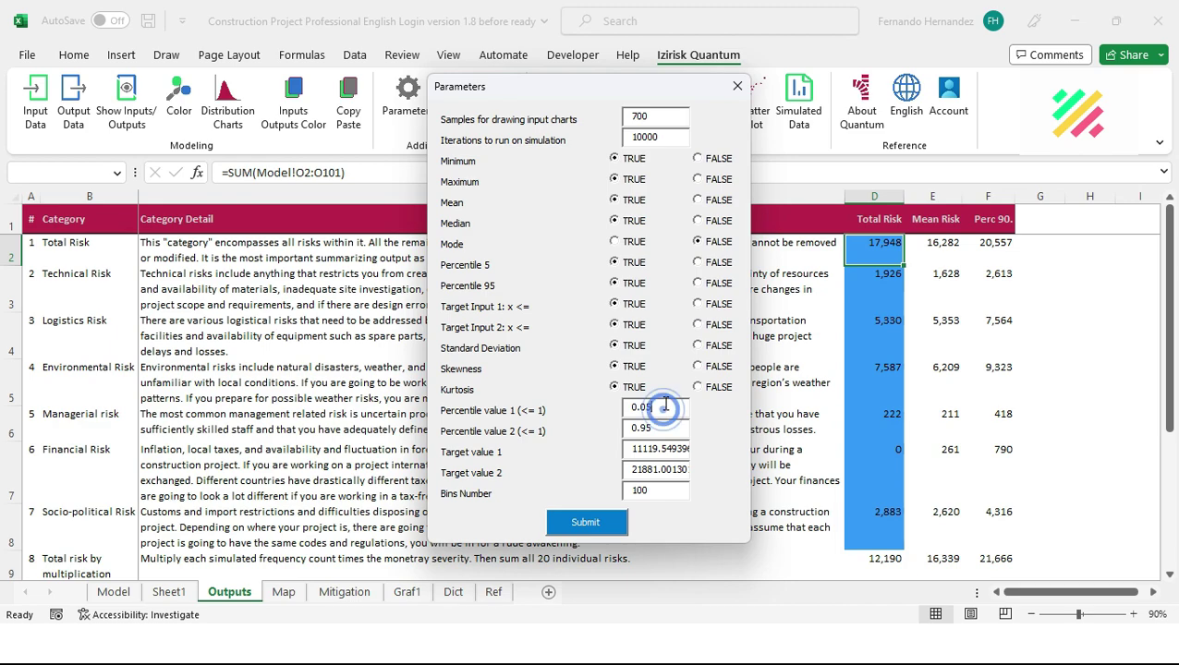
key(BackSpace)
key(BackSpace)
text(20)
click(674, 428)
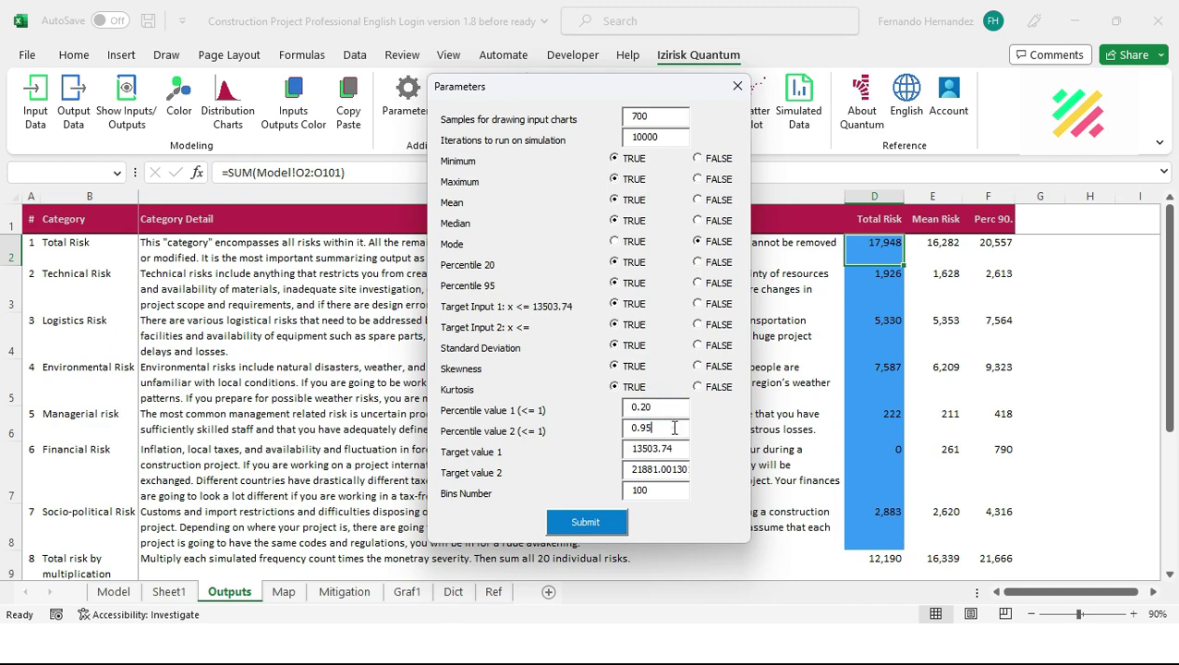
key(BackSpace)
key(BackSpace)
text(80)
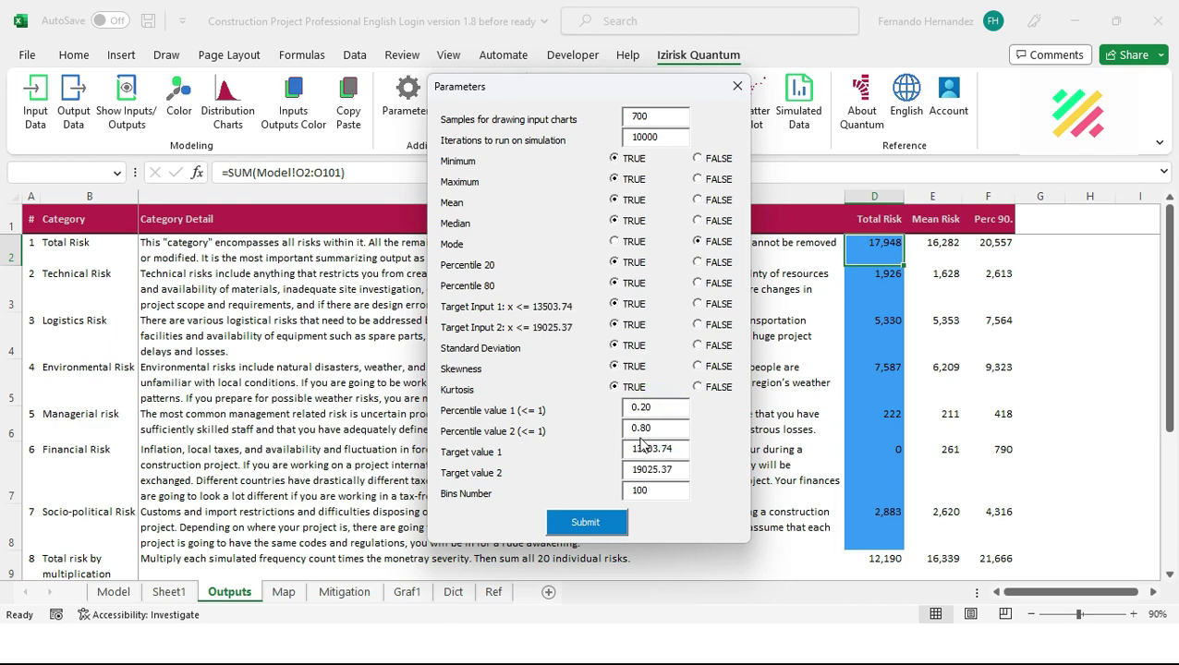
click(618, 523)
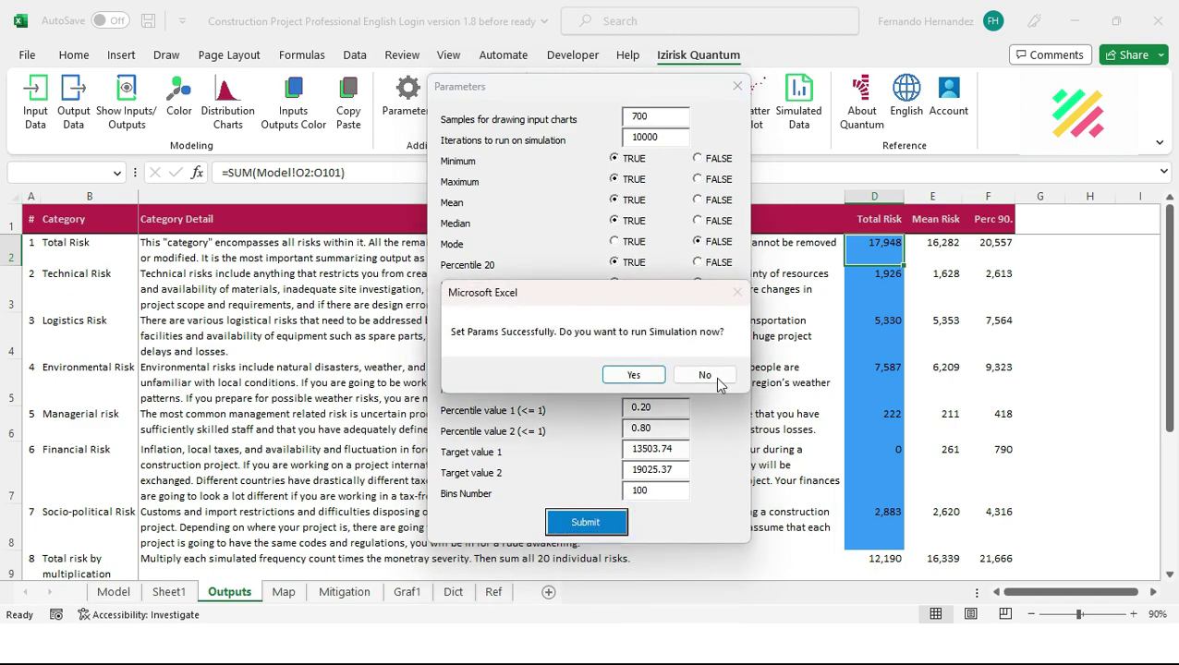
click(706, 374)
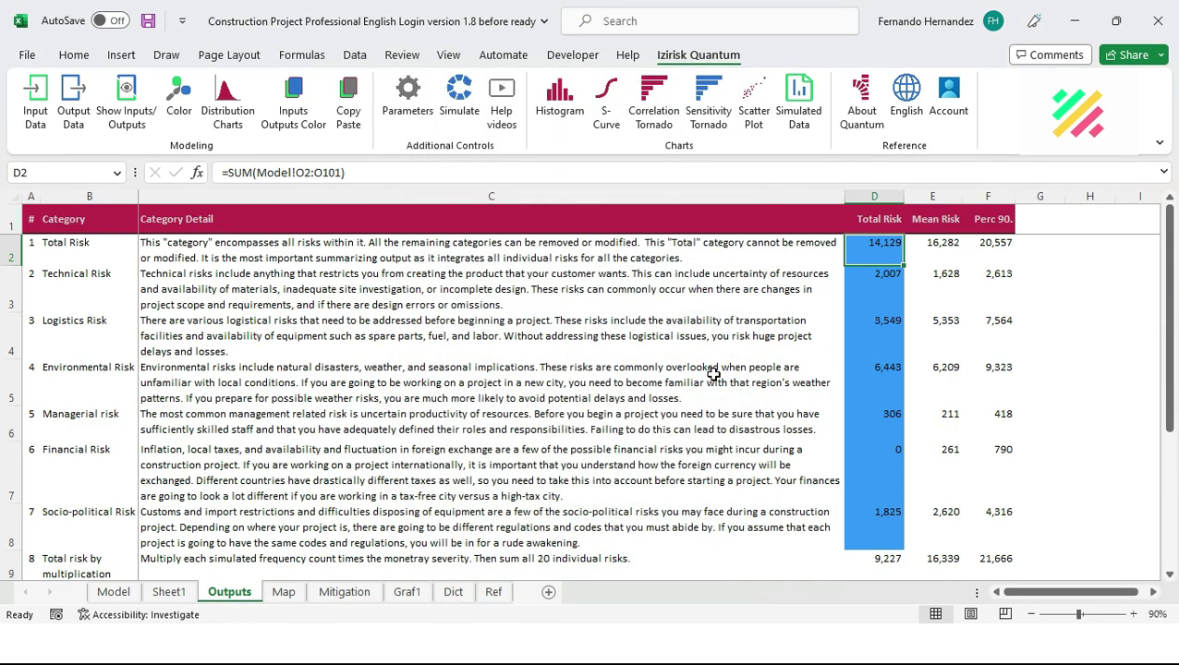
click(557, 103)
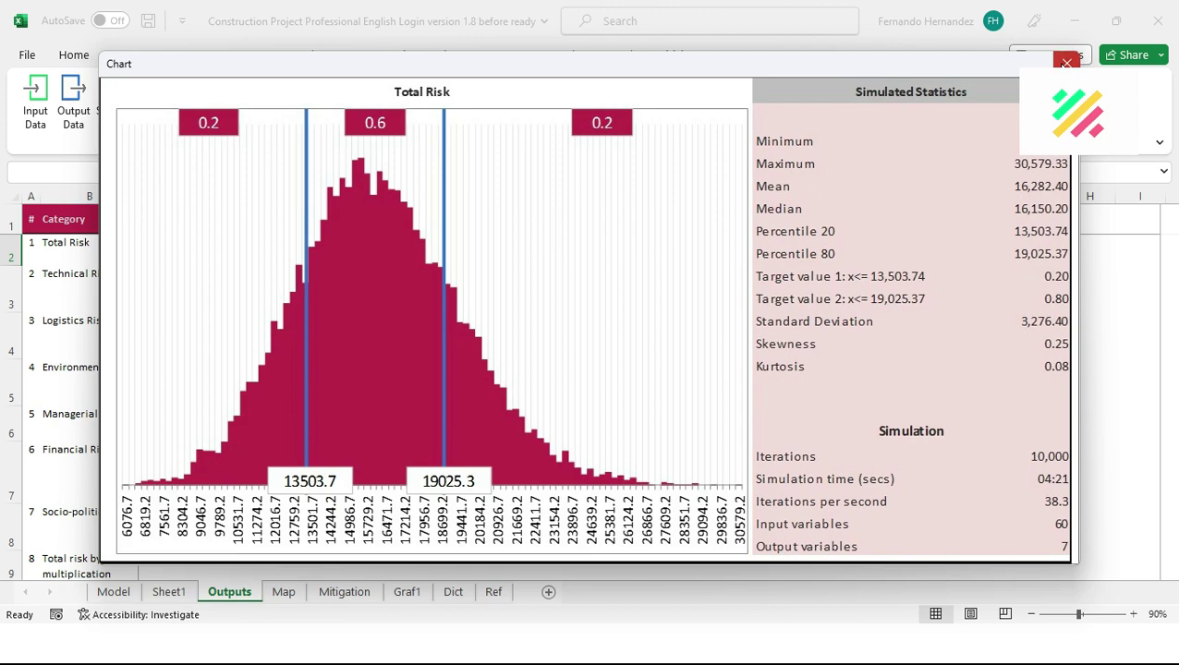
click(1064, 63)
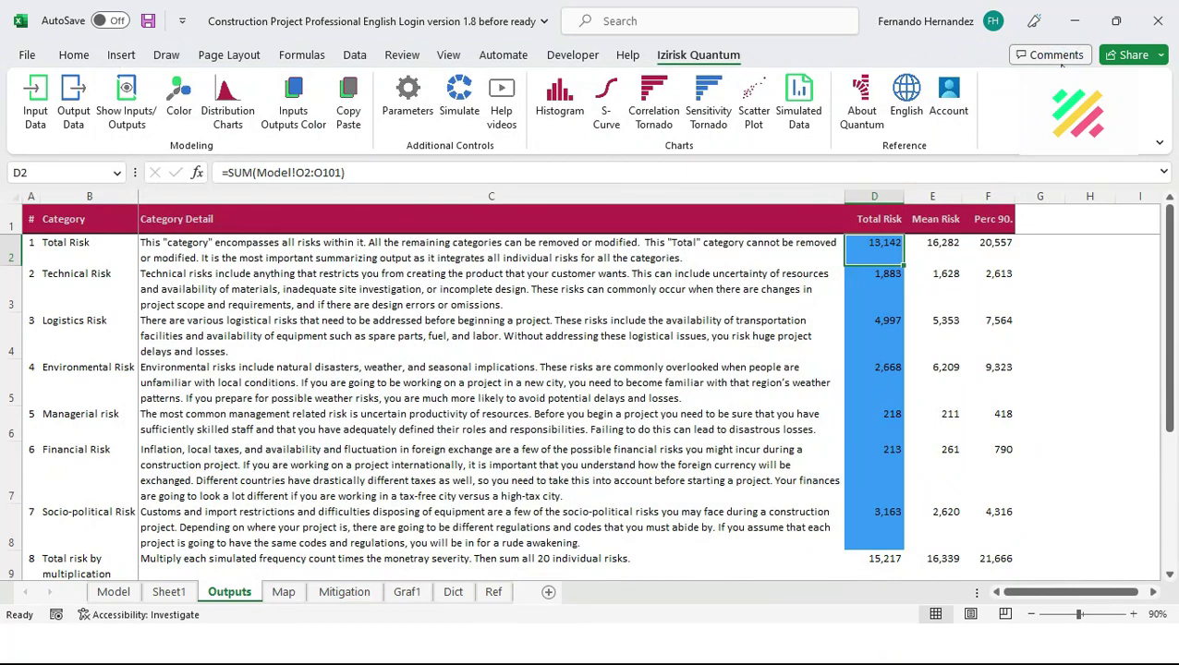
Plot S-curves for the six outputs from Technical Risk through Socio-political Risk
click(608, 129)
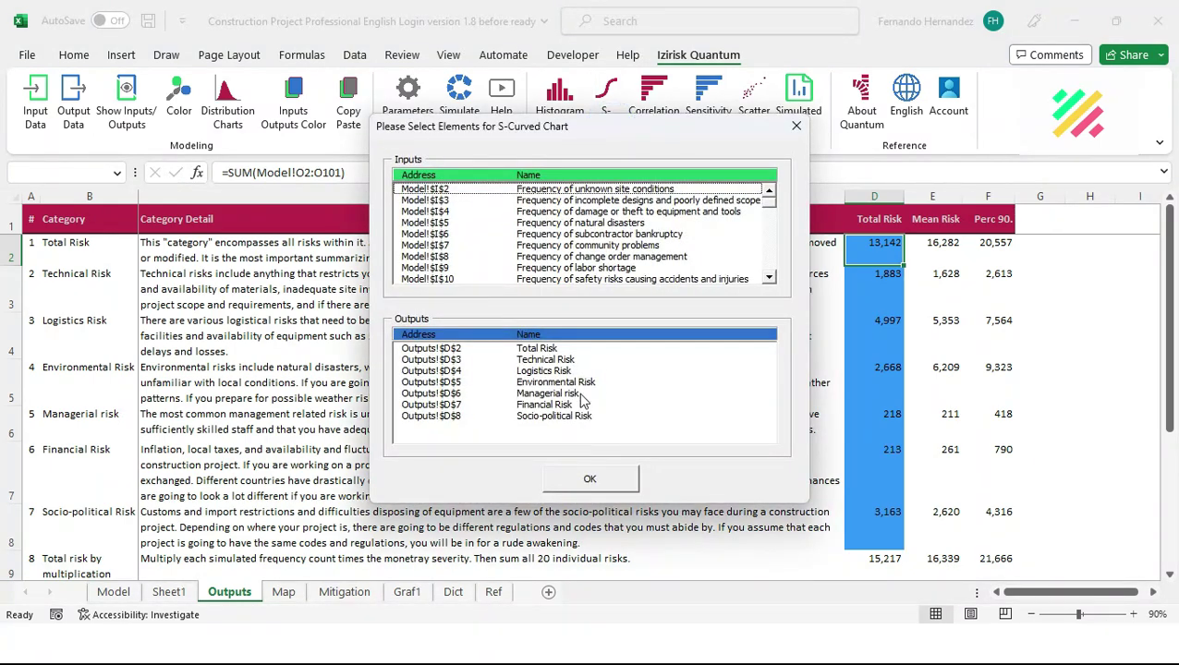
drag(557, 362, 555, 427)
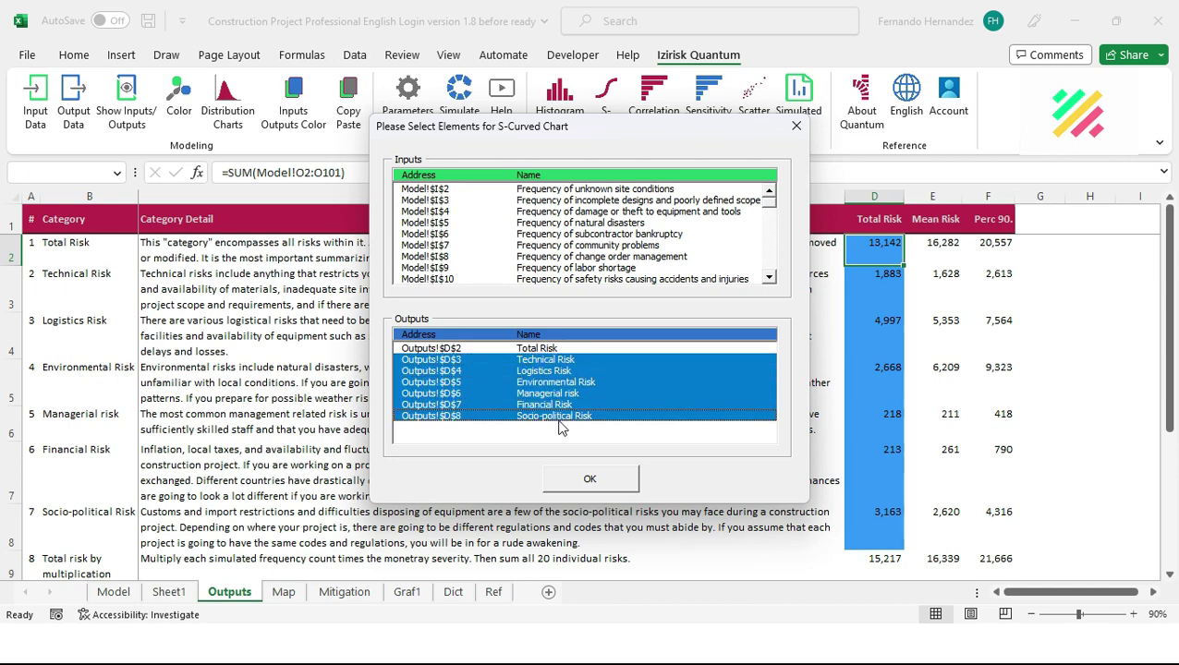
click(606, 485)
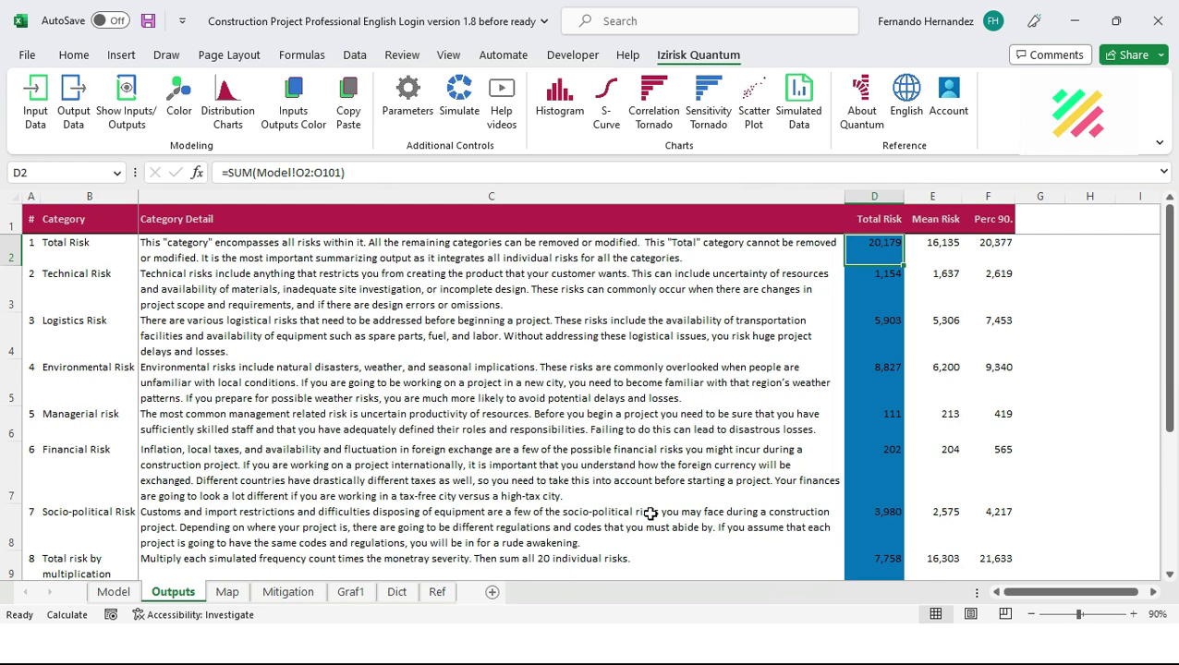
Display the correlation tornado for Total Risk and review its ranked linear correlation coefficients
click(876, 272)
click(882, 250)
click(651, 97)
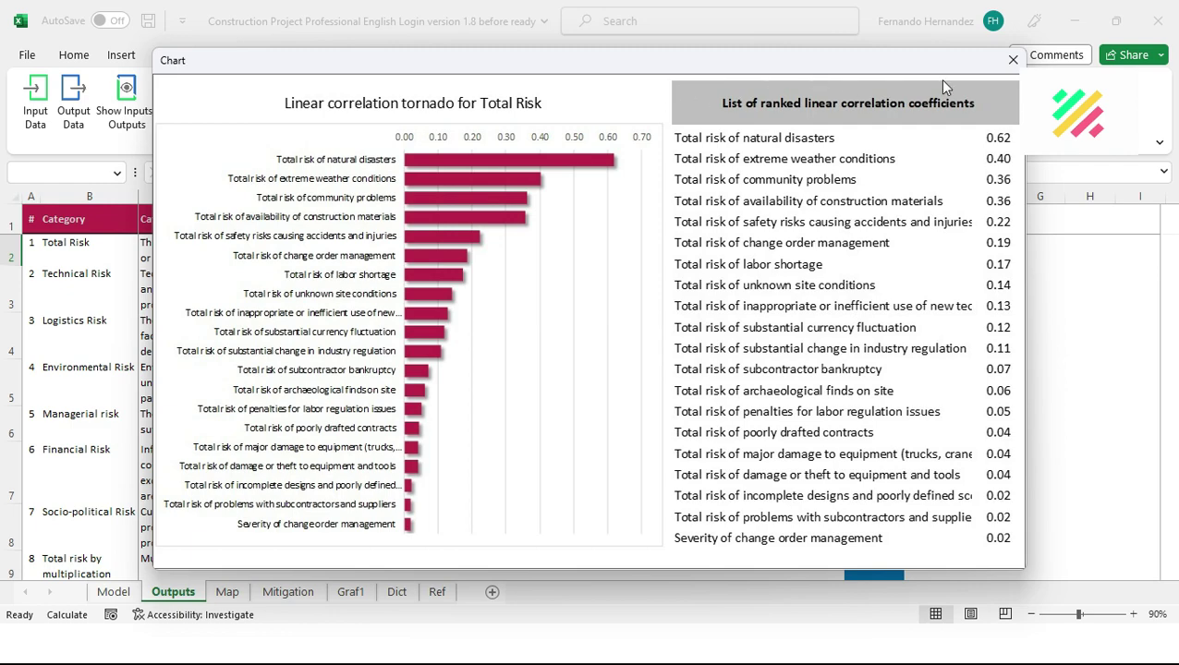
click(1013, 59)
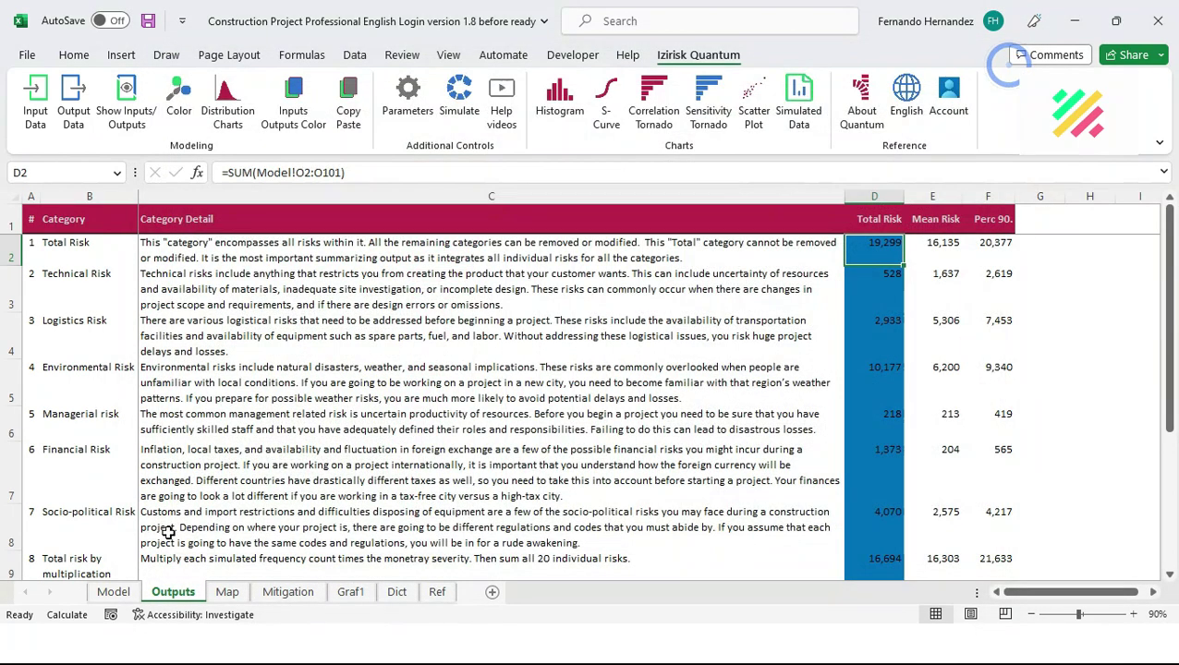
Create a scatter plot of the Model sheet's natural disasters total against the Total Risk output
click(113, 592)
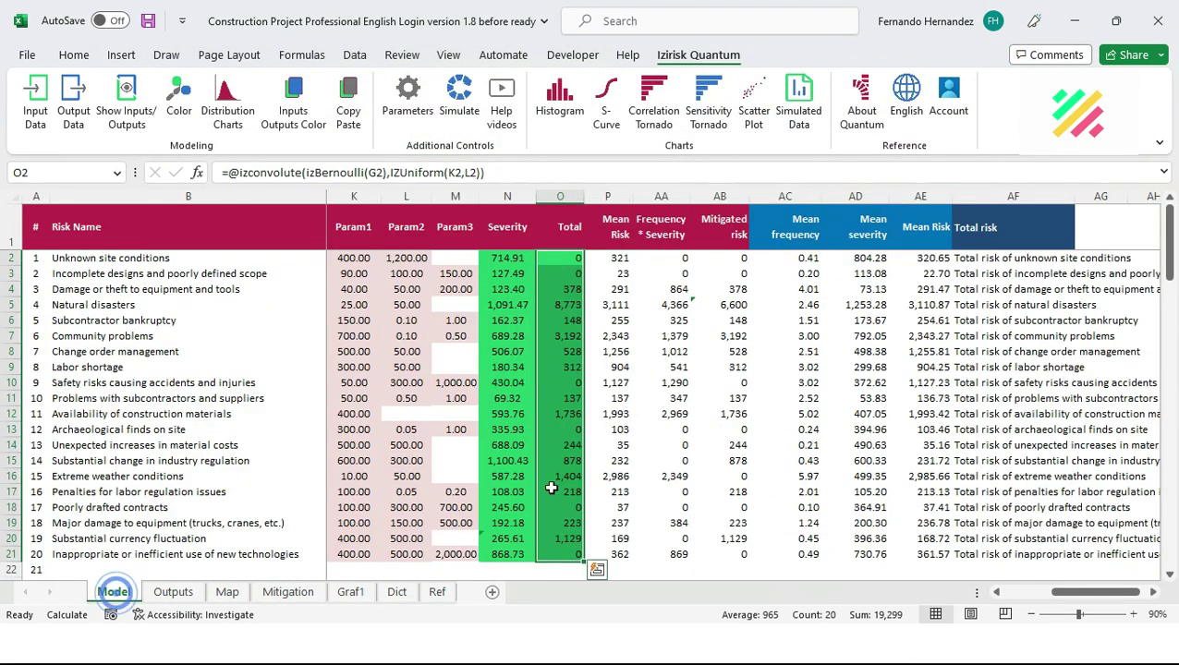
click(565, 305)
click(747, 109)
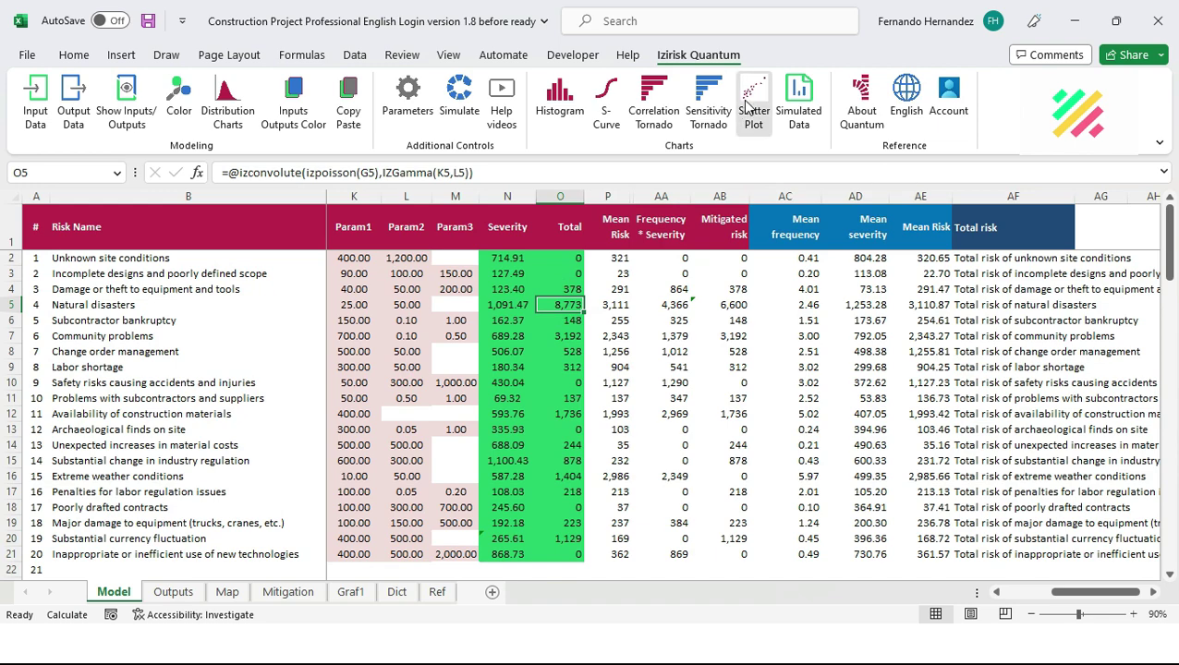
click(529, 350)
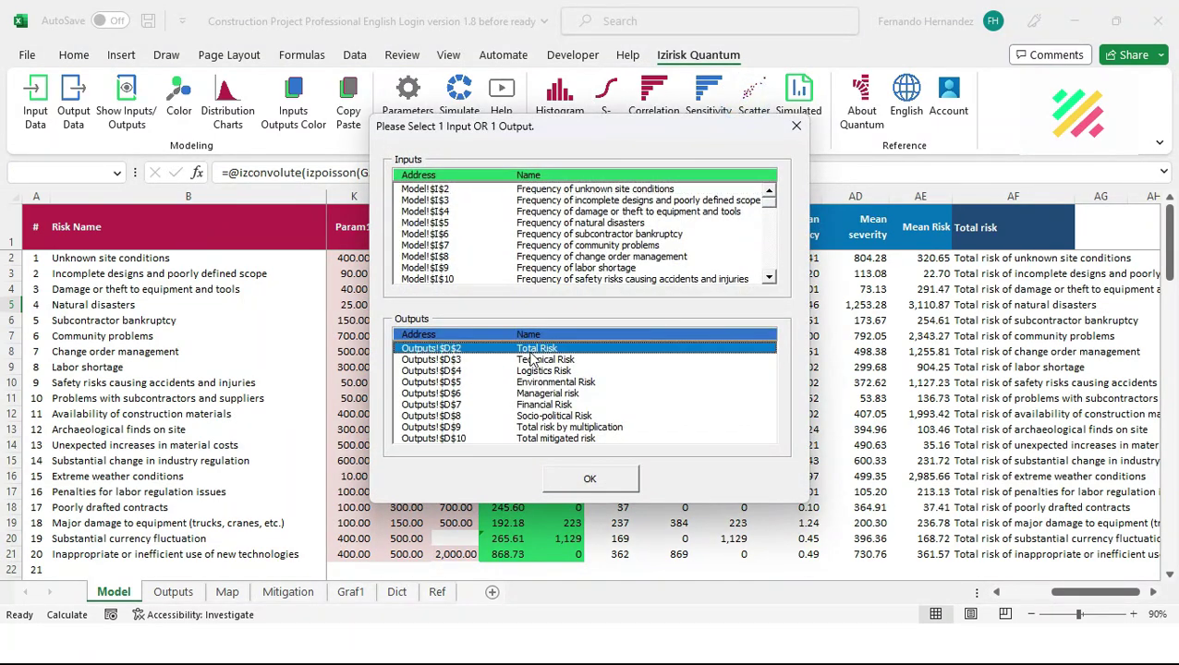
click(593, 479)
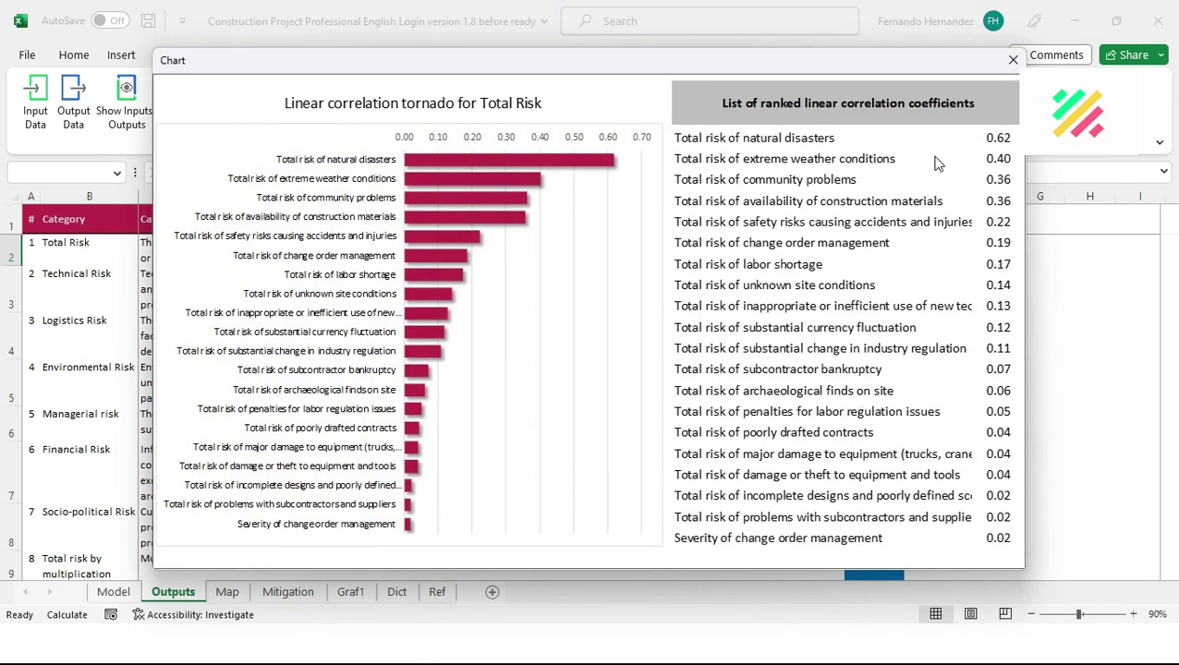
Review the Total Risk correlation tornado again on the Outputs sheet and close it
click(1013, 61)
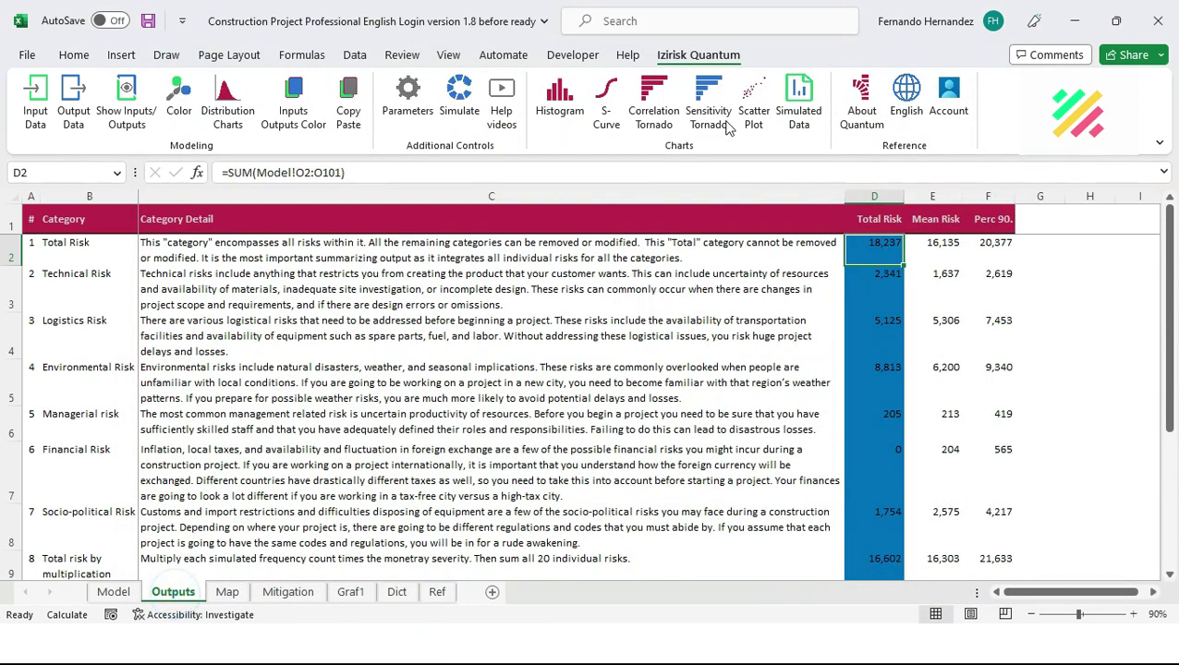
click(653, 104)
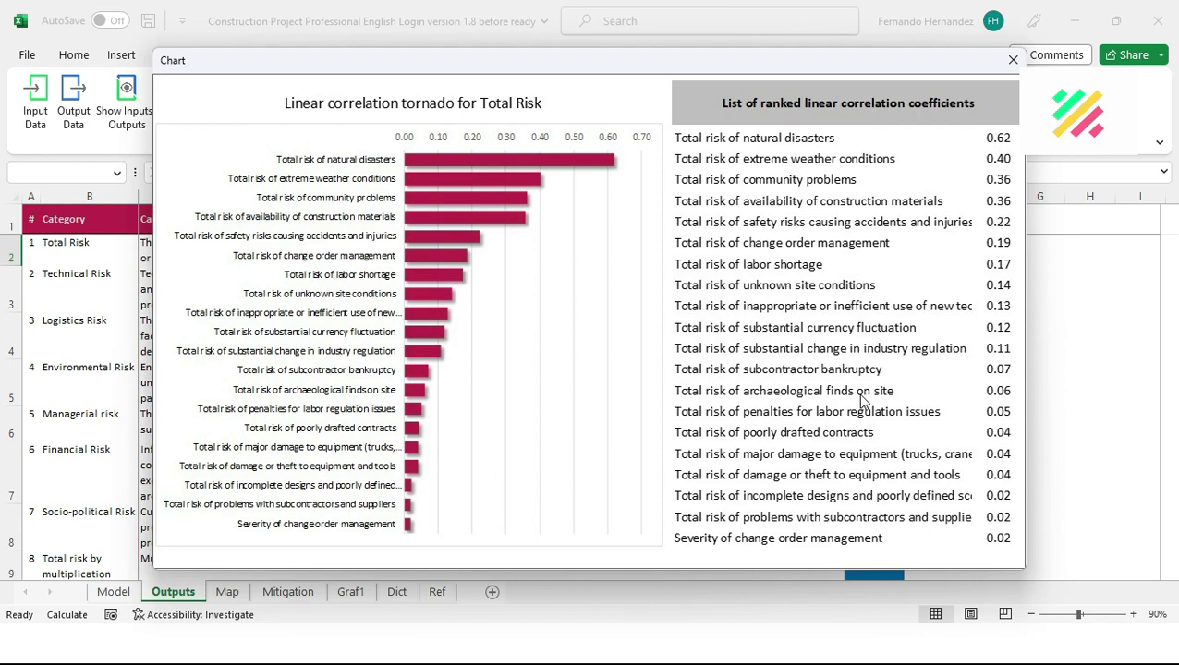
click(1013, 60)
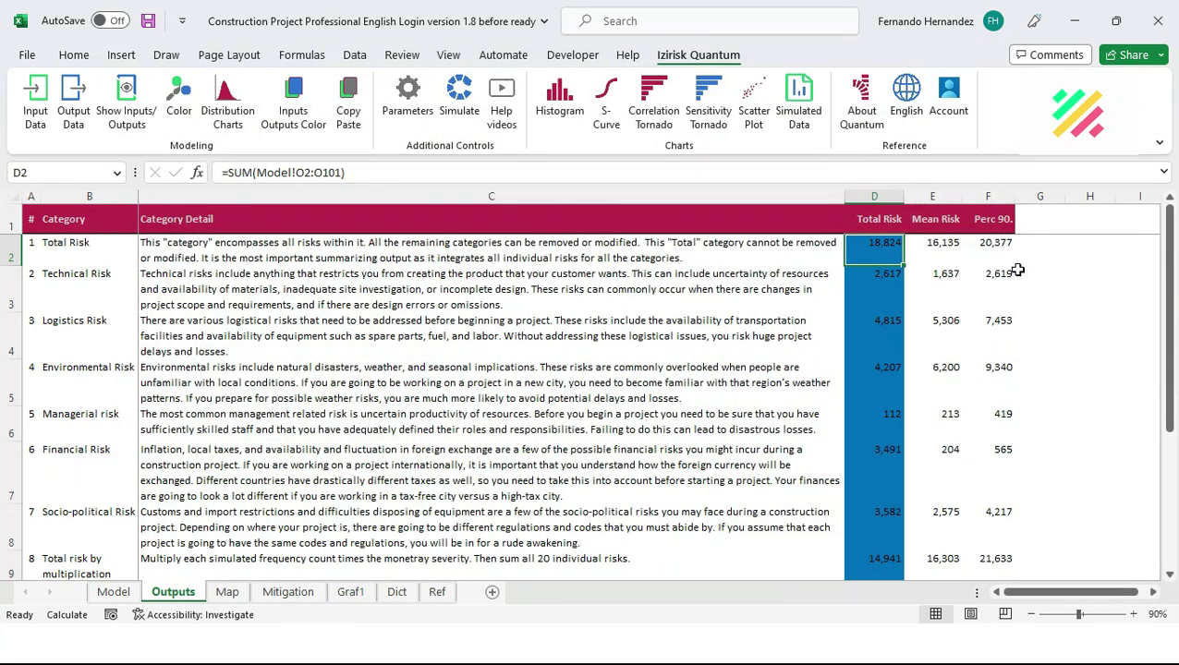
Inspect the izmean and izpercentile formulas in the Total Risk row of the Outputs sheet
click(931, 247)
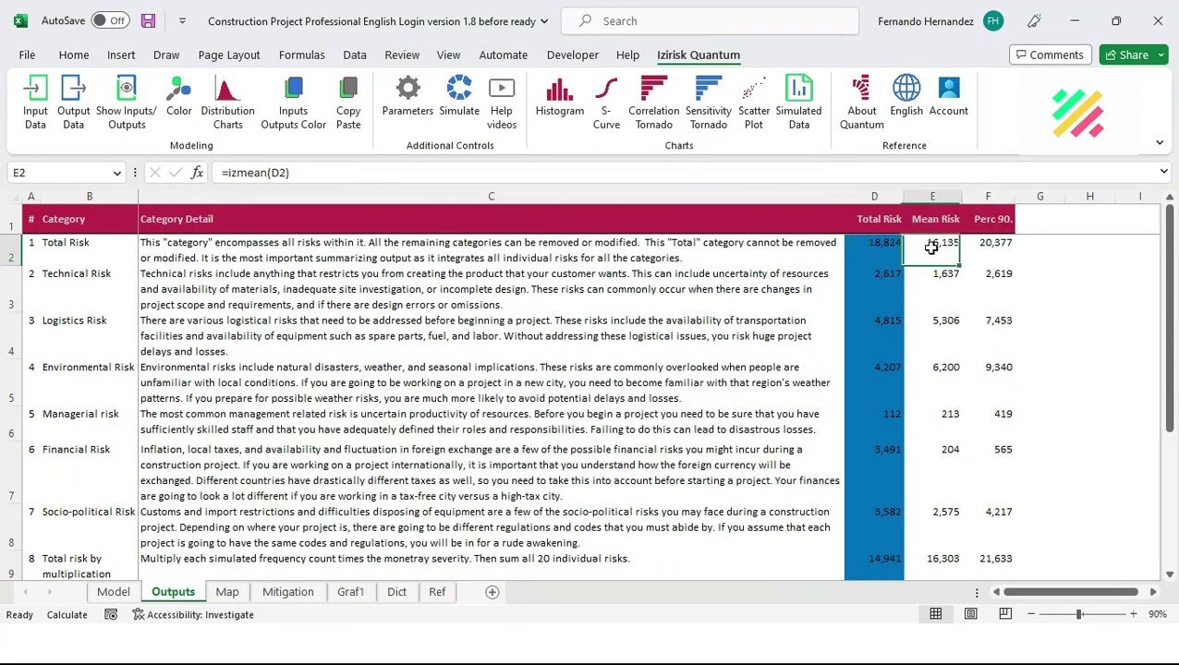
click(1012, 242)
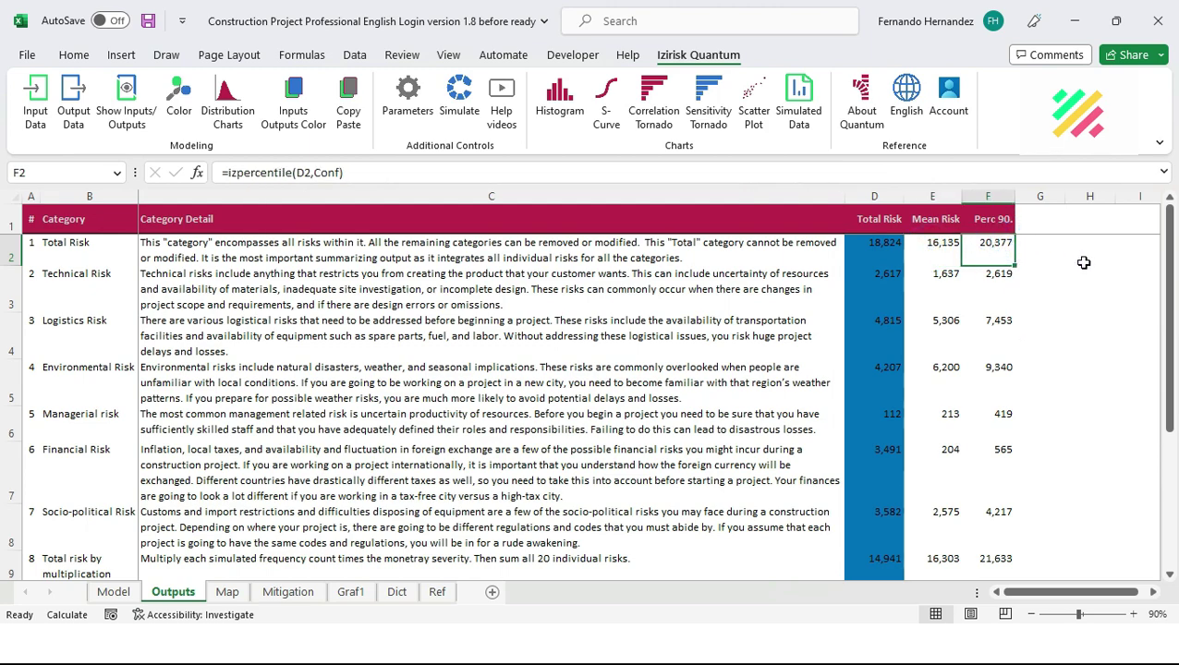
click(936, 249)
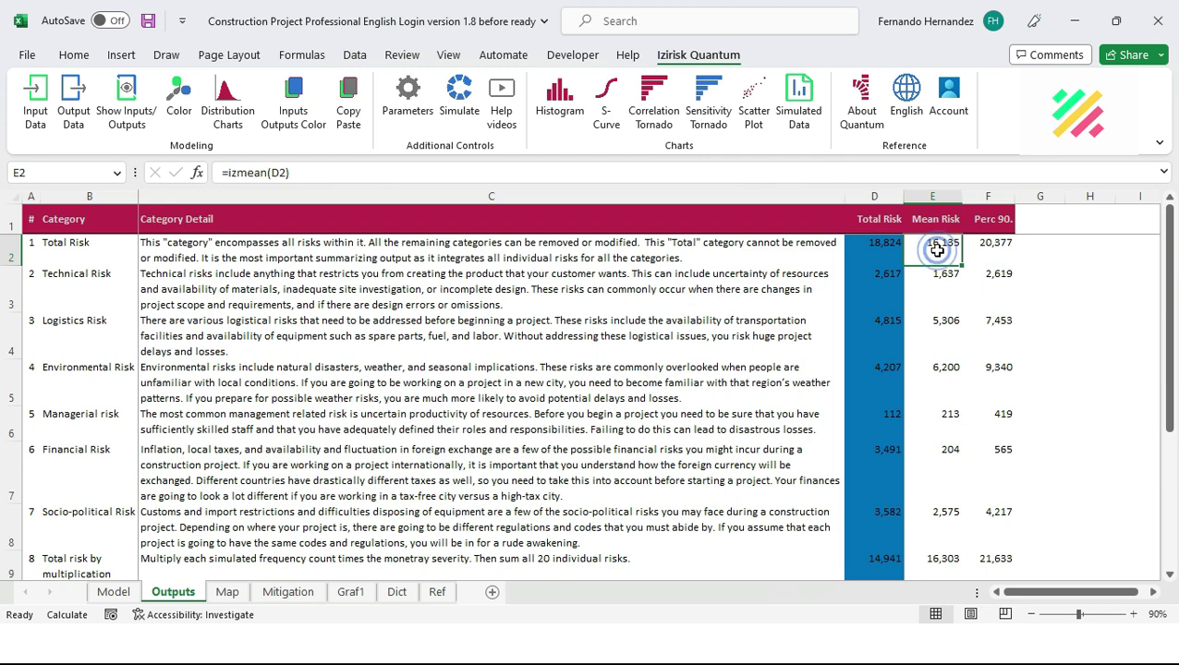
Examine the mean frequency formula for unknown site conditions on the Model sheet, and open the Graf1 sheet
click(115, 592)
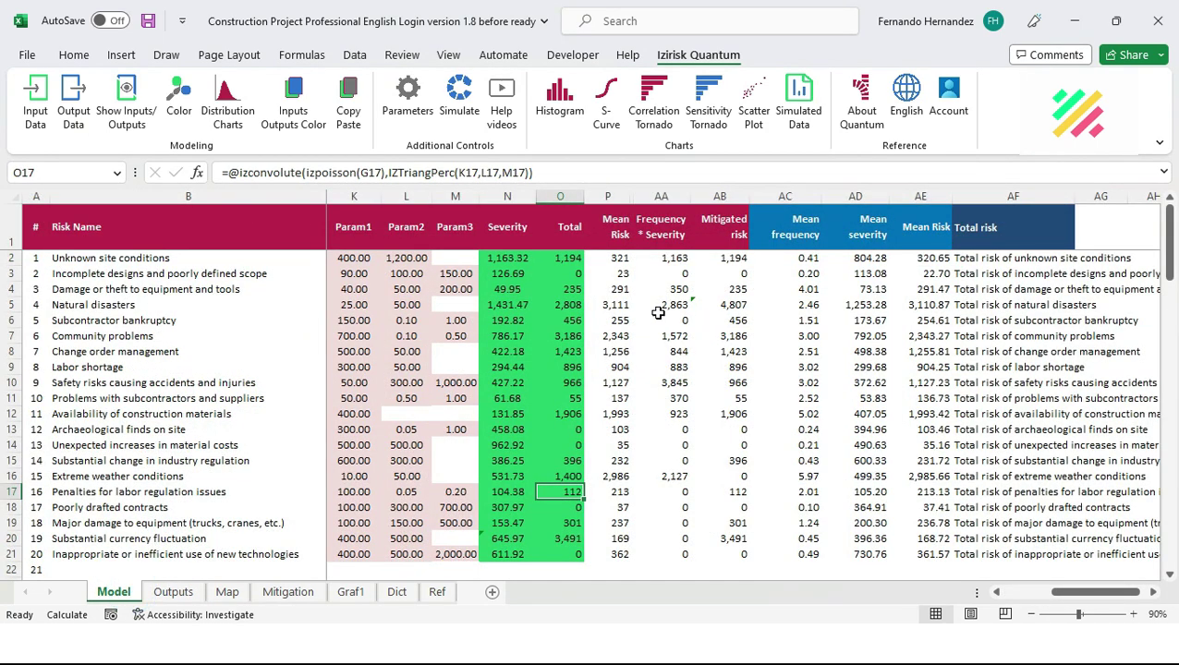
click(797, 259)
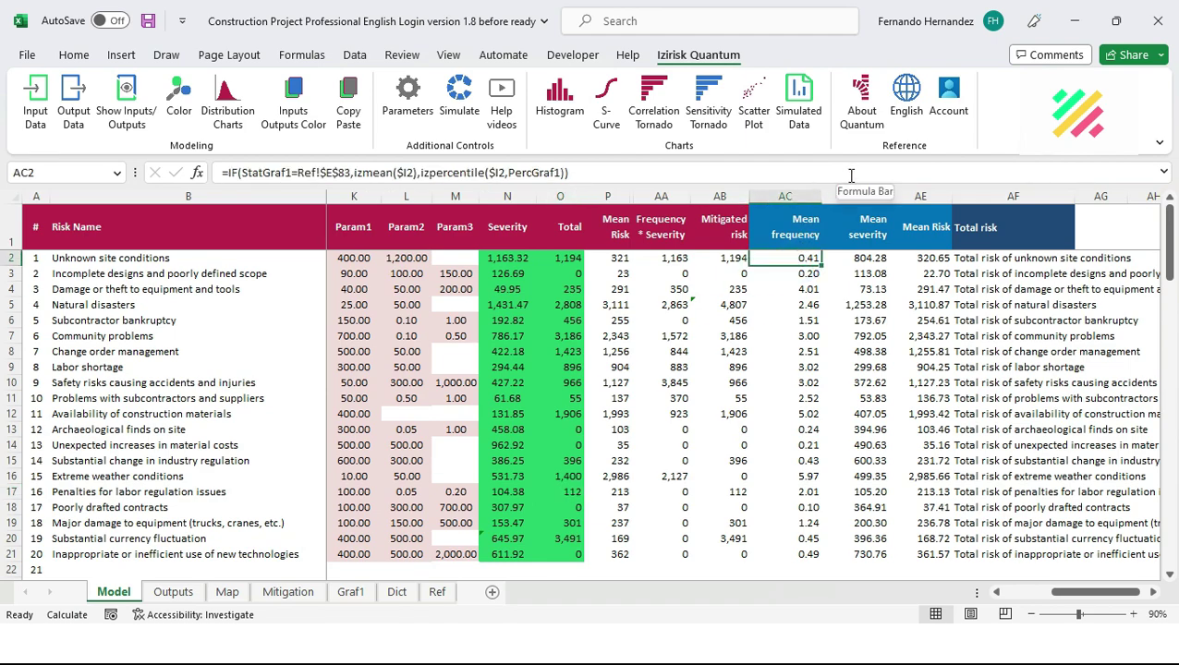
drag(351, 173, 569, 173)
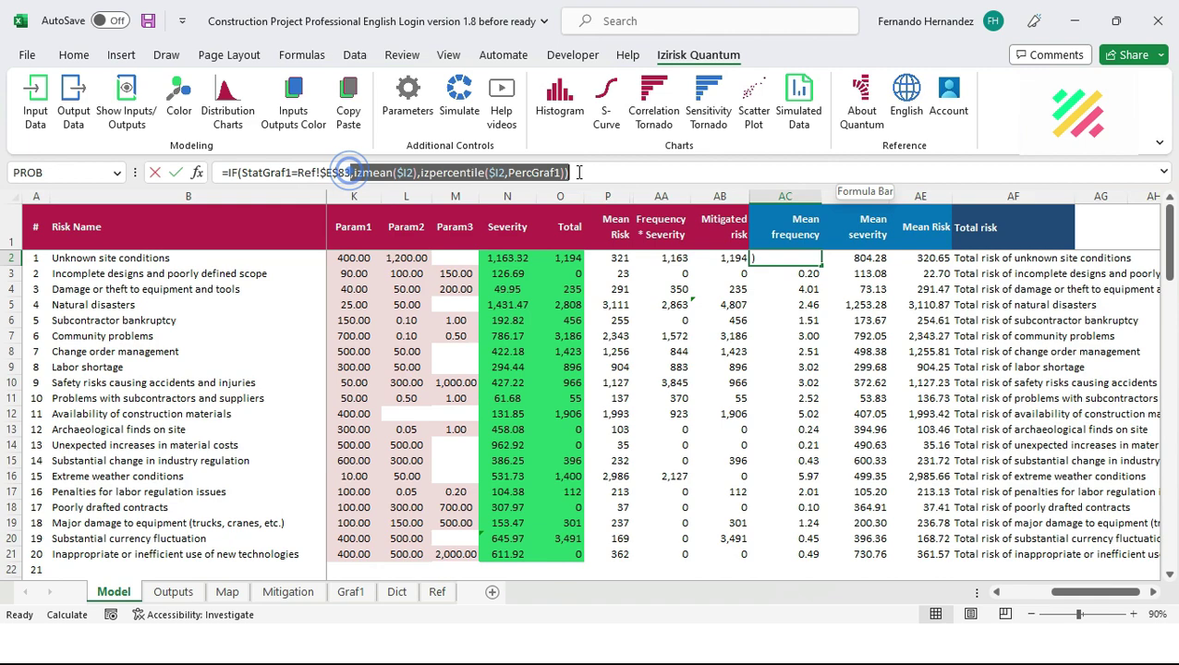
key(Escape)
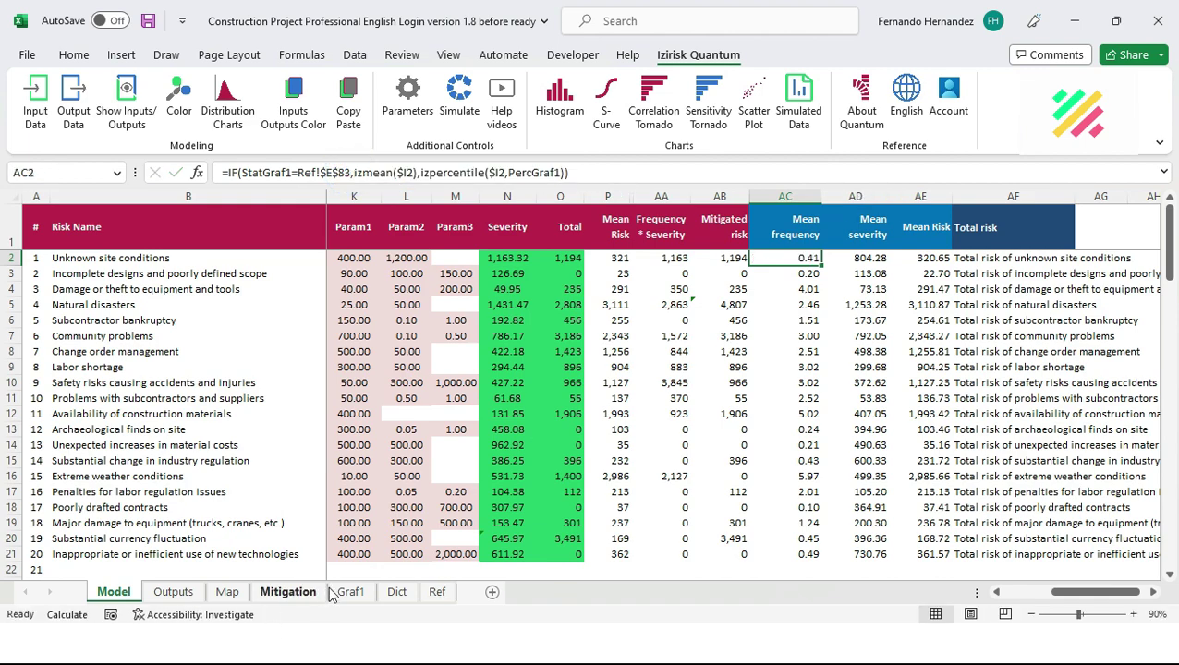
click(350, 591)
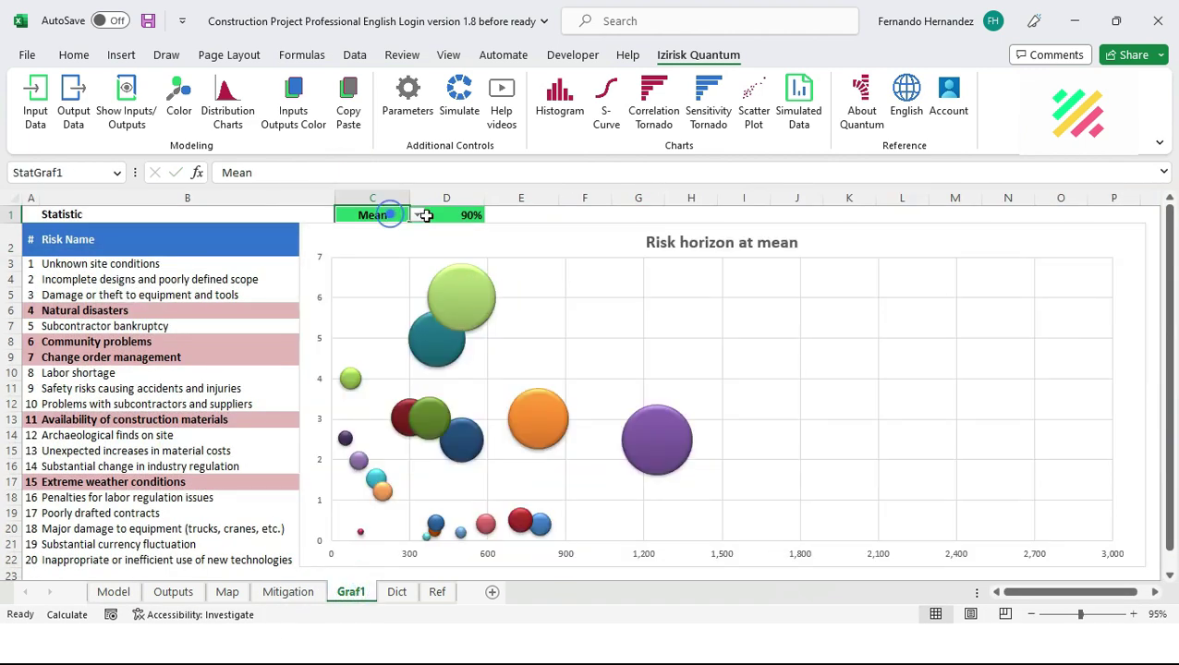
Inspect the mean frequency, mean severity and mean risk formulas for unknown site conditions on the Model sheet
click(115, 592)
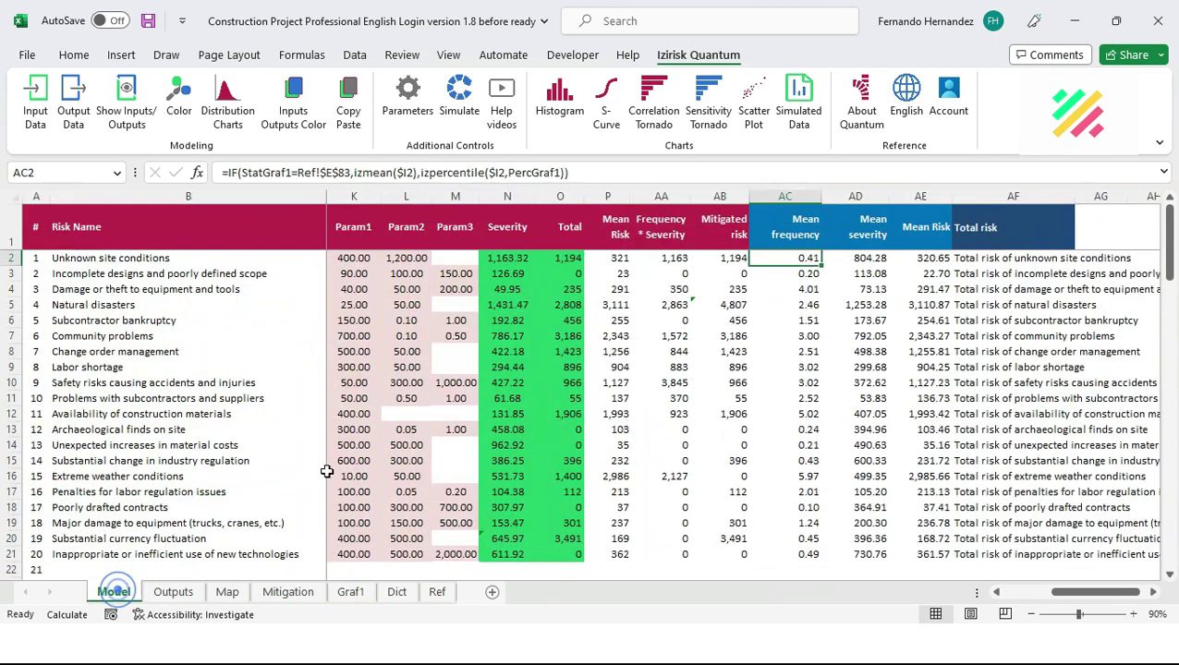
drag(795, 218, 935, 261)
click(803, 262)
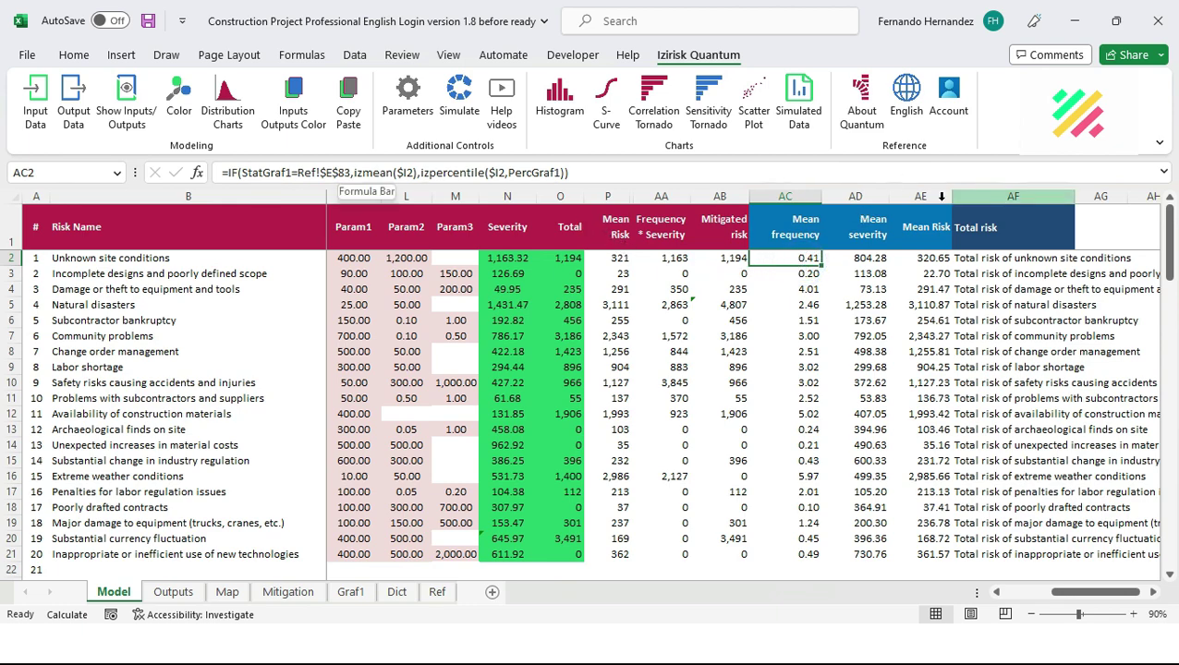
click(854, 219)
click(806, 260)
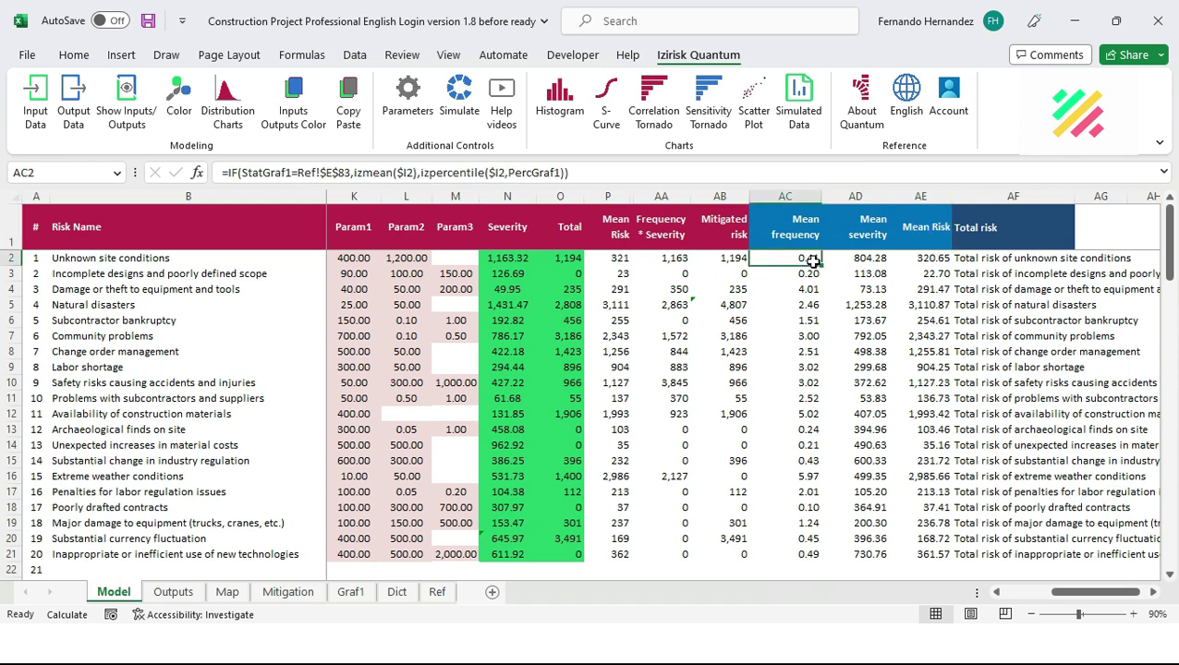
click(845, 263)
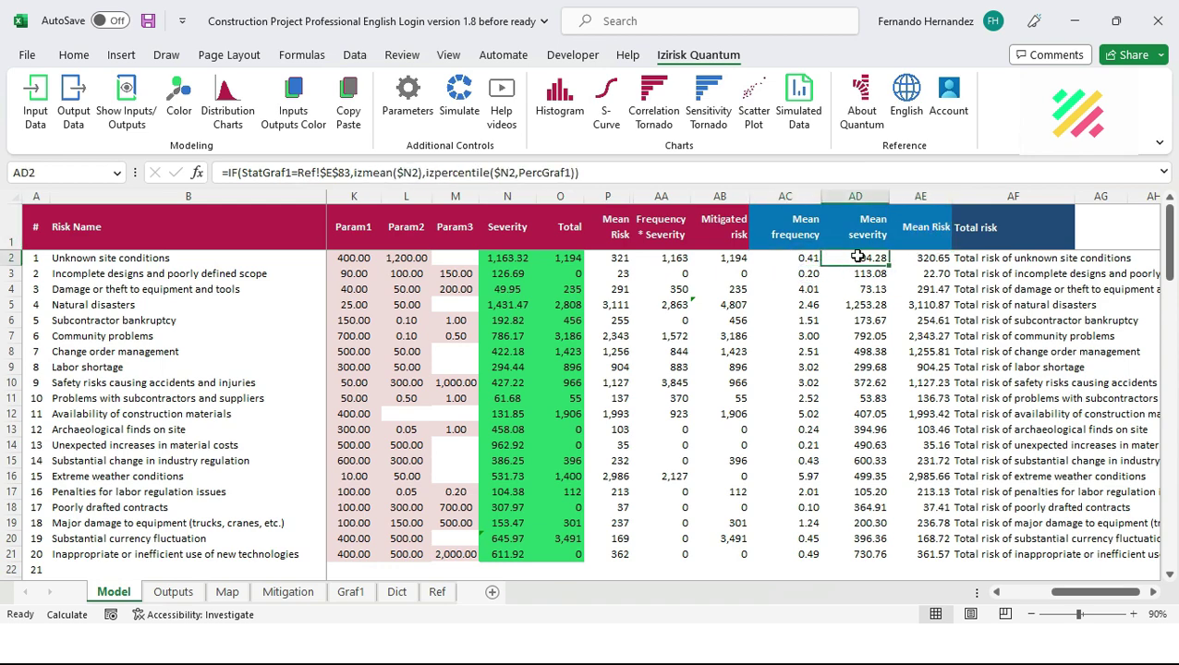
click(927, 262)
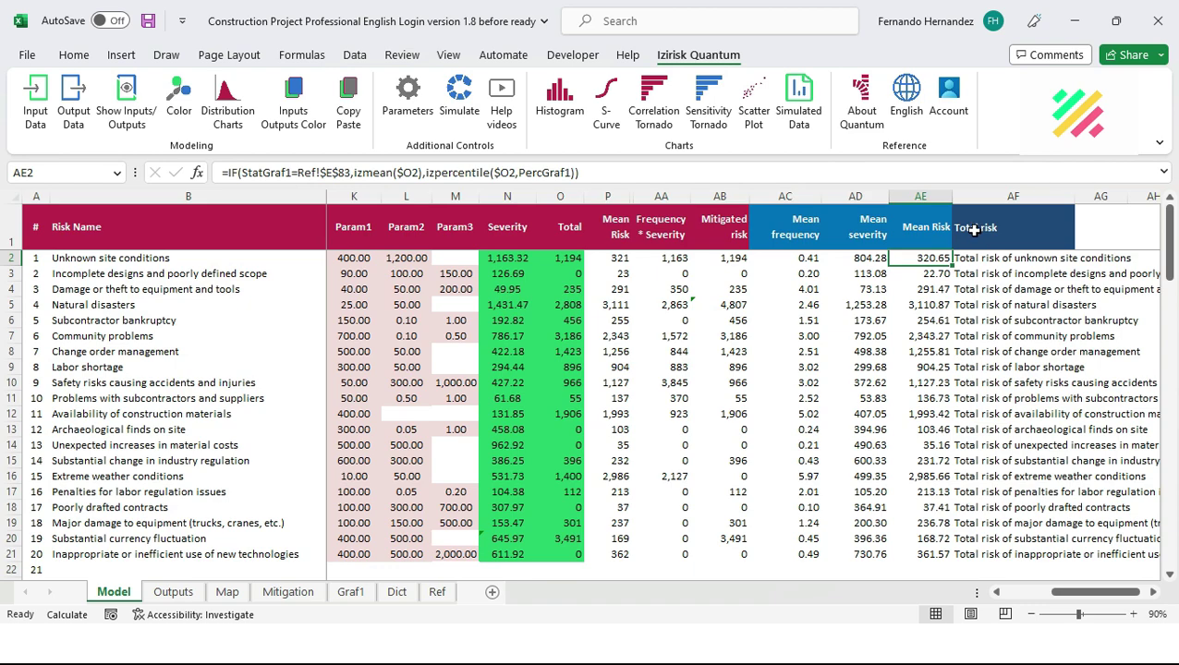
Set the Graf1 sheet's risk horizon statistic to Percentile with a value of 80%
click(359, 594)
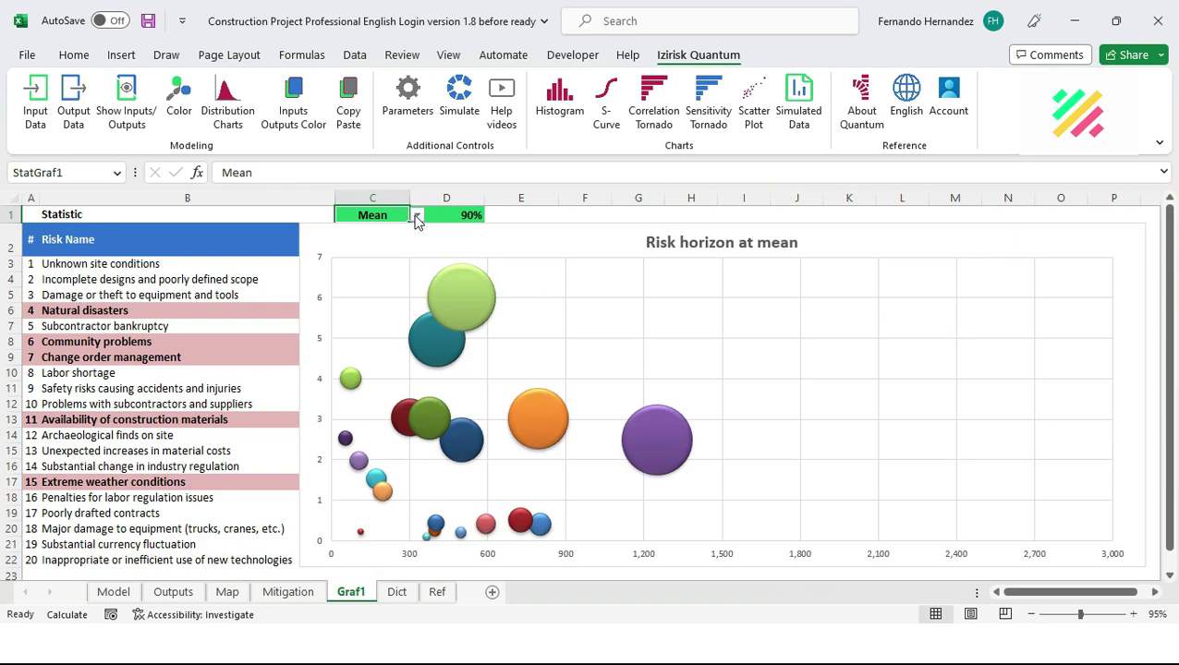
click(415, 214)
click(413, 239)
click(469, 215)
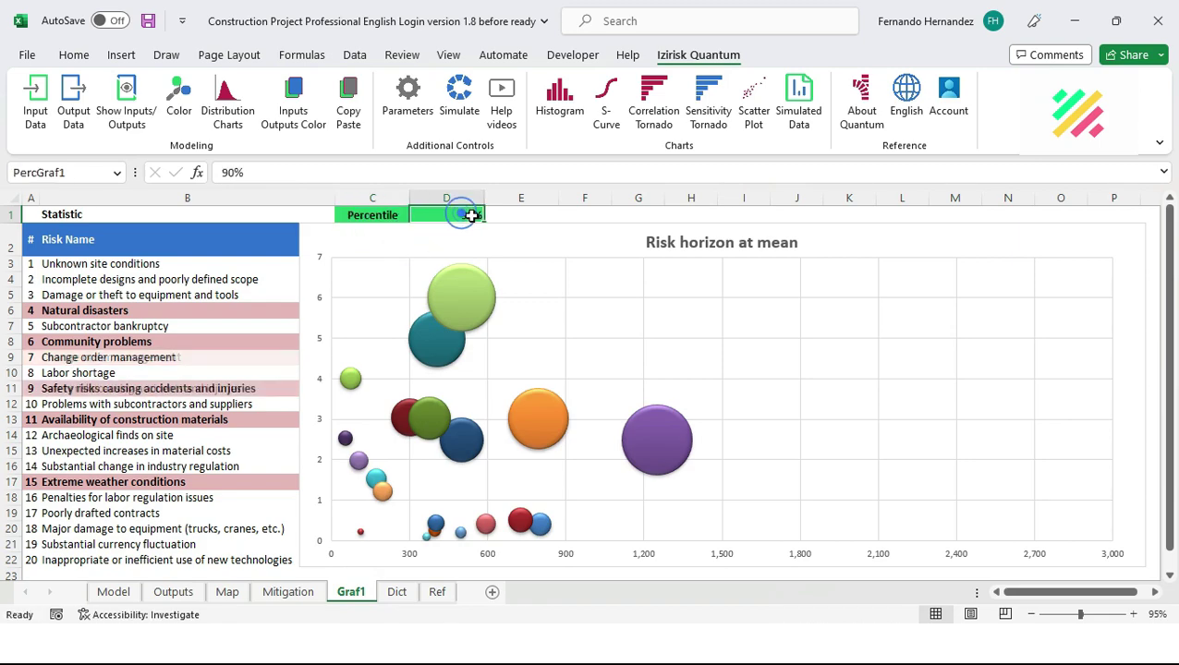
text(9)
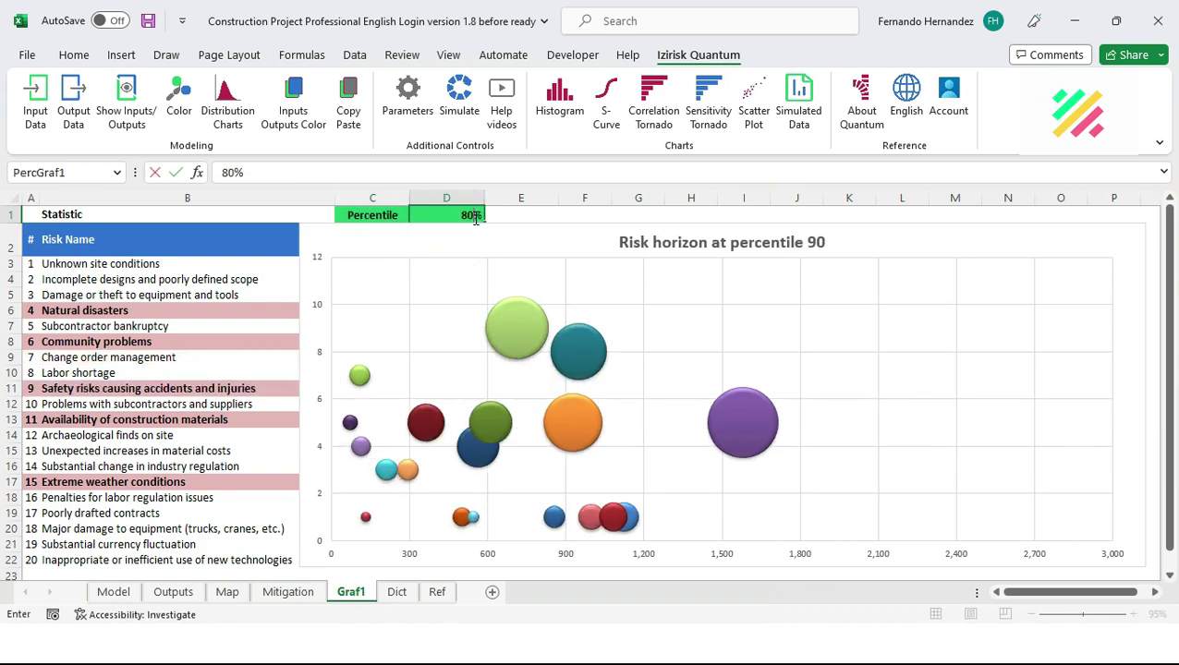
text(0)
key(Return)
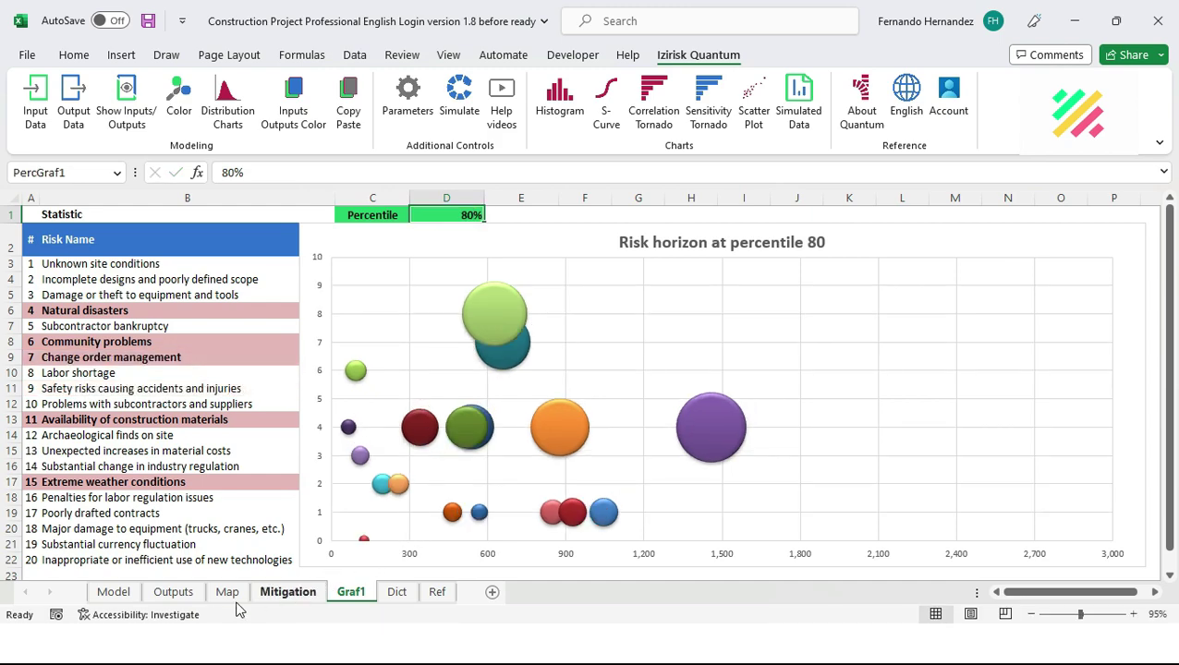
Review the percentile frequency, severity and risk columns on the Model sheet, including their headers and all 20 risk rows
click(126, 594)
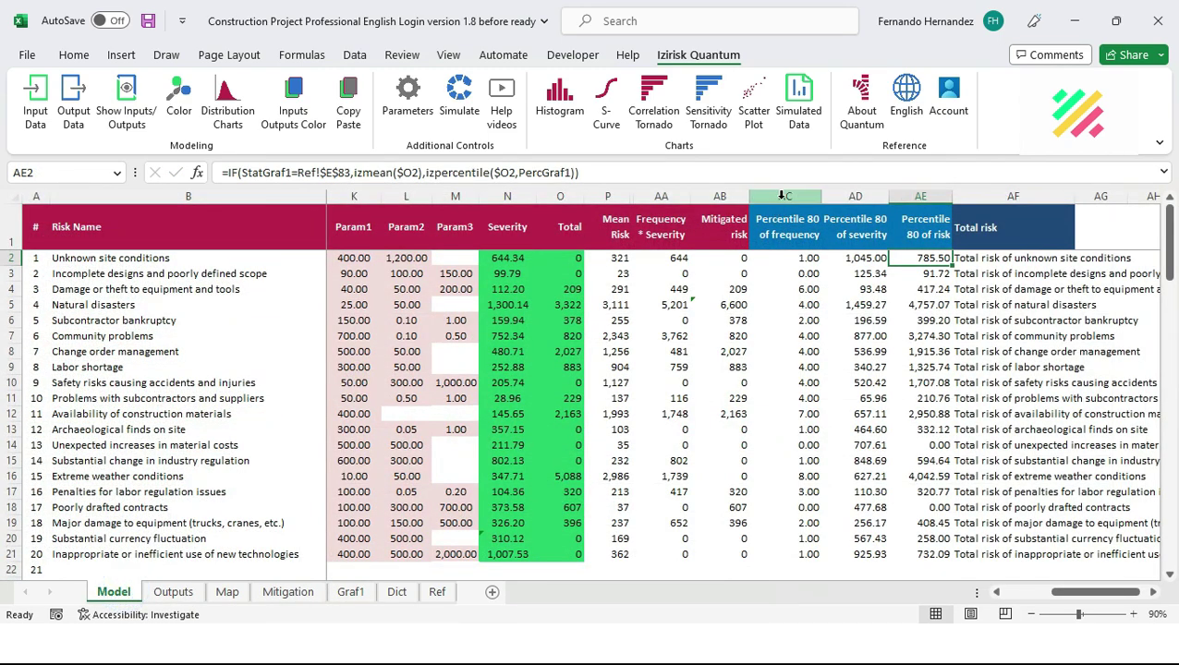
drag(785, 196, 933, 209)
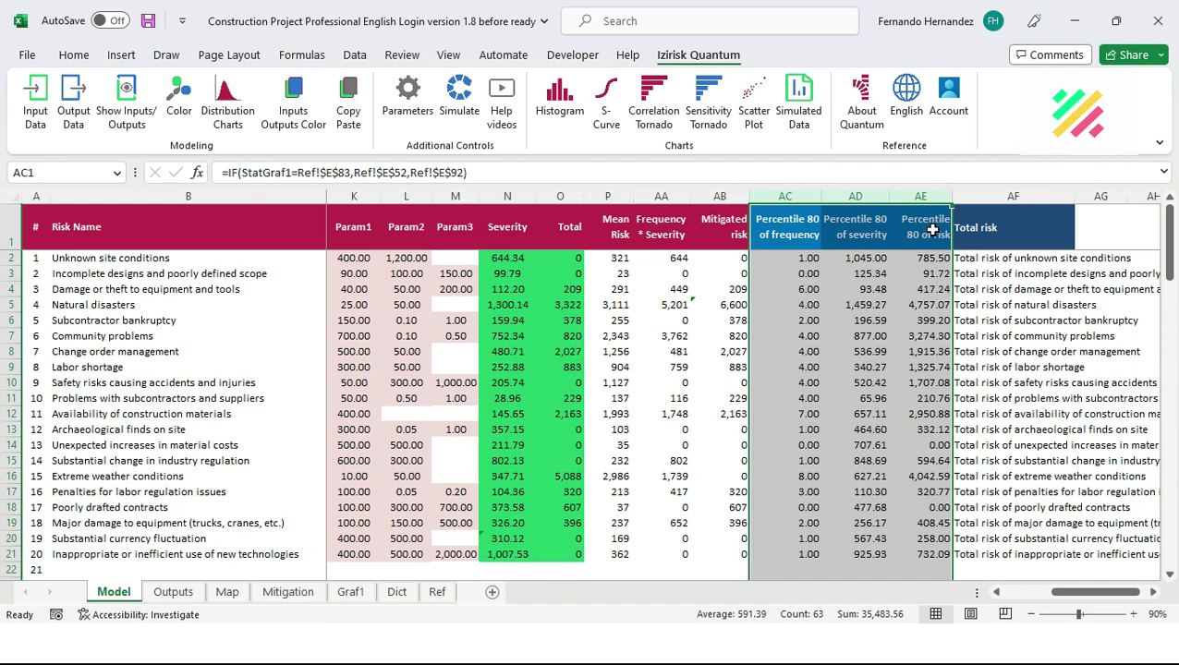
click(803, 260)
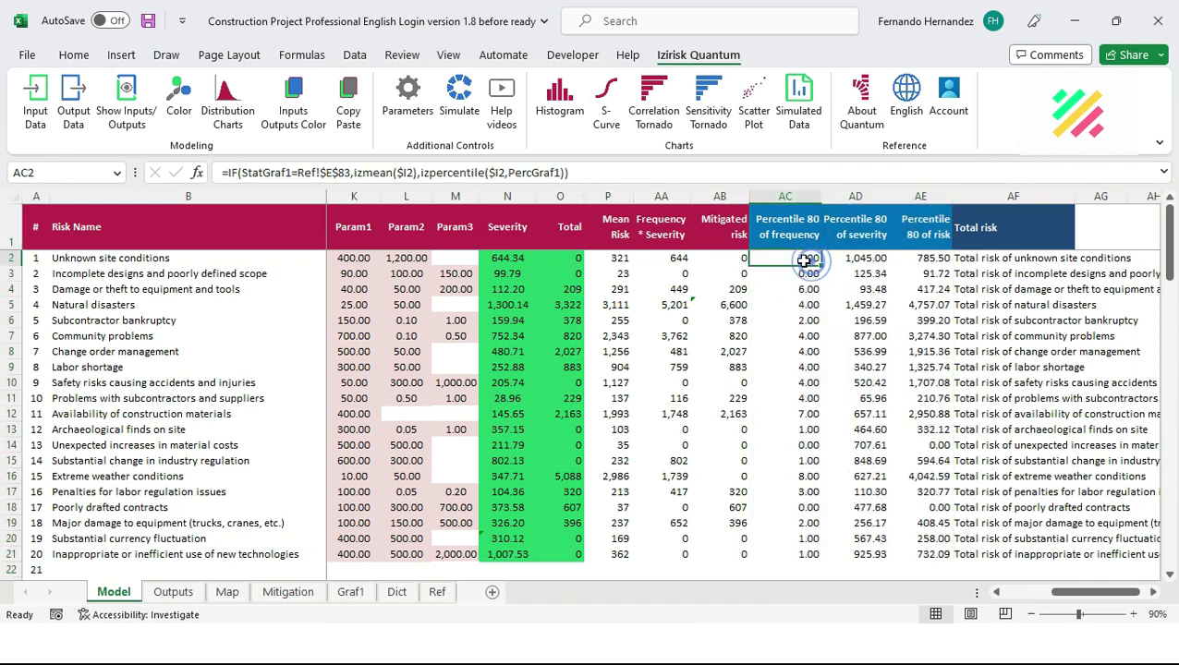
click(863, 236)
key(Right)
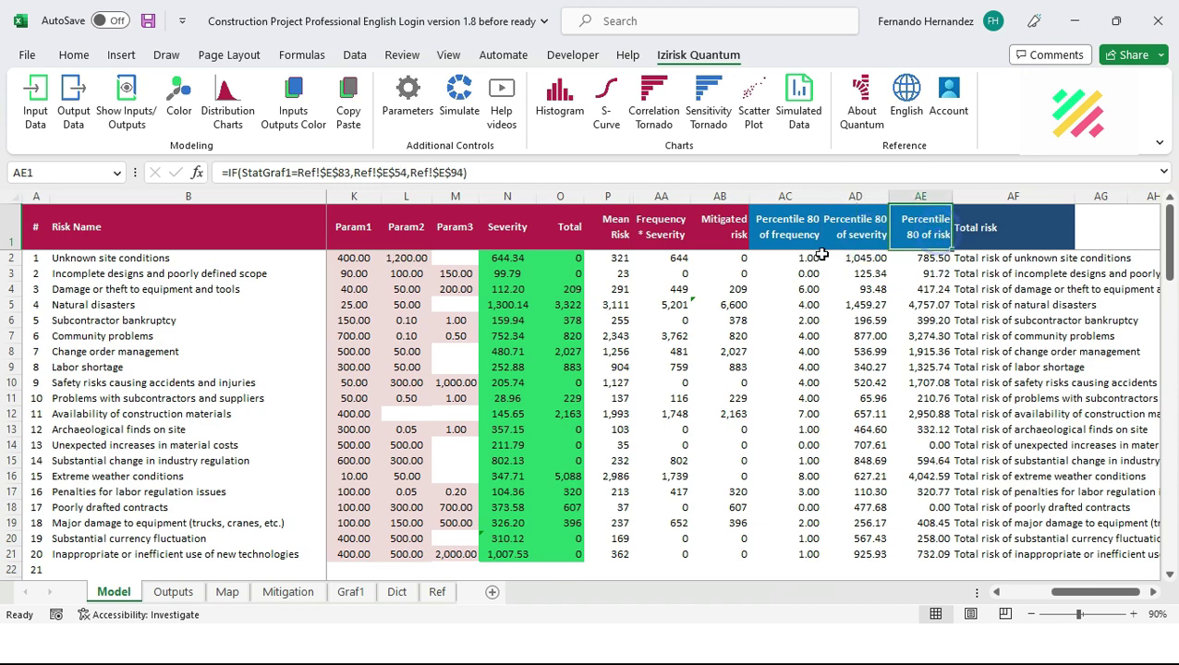
drag(821, 257, 940, 556)
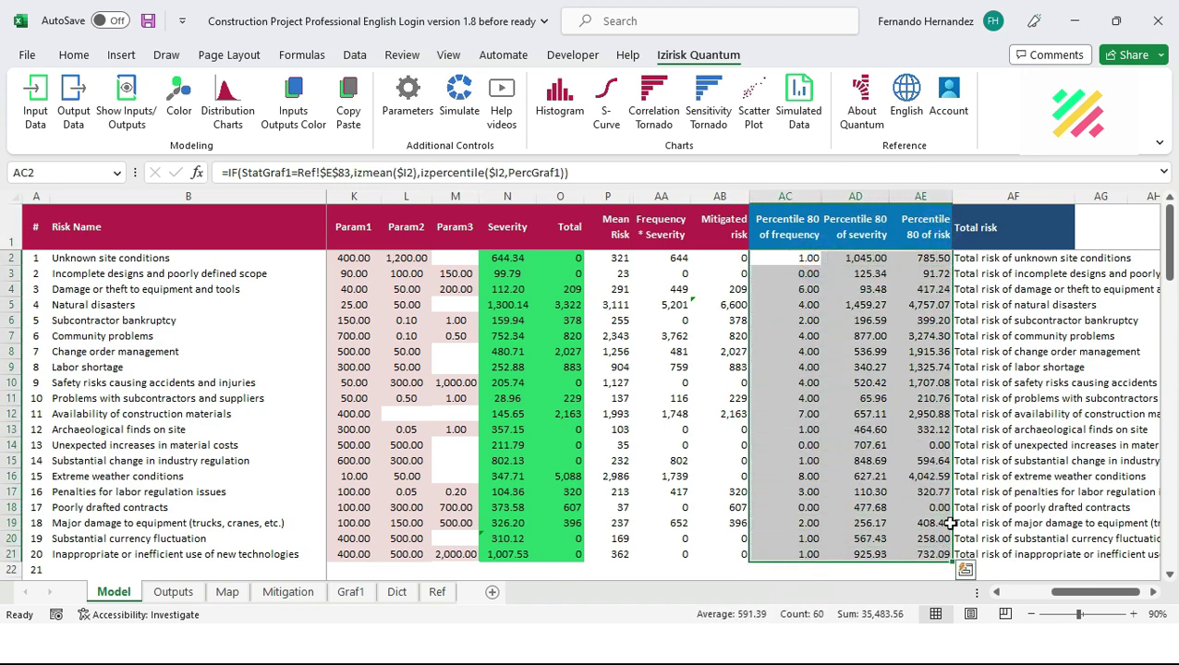
Examine the izpercentile part and its PercGraf1 argument in the frequency formula for unknown site conditions, leaving the formula unedited
click(802, 258)
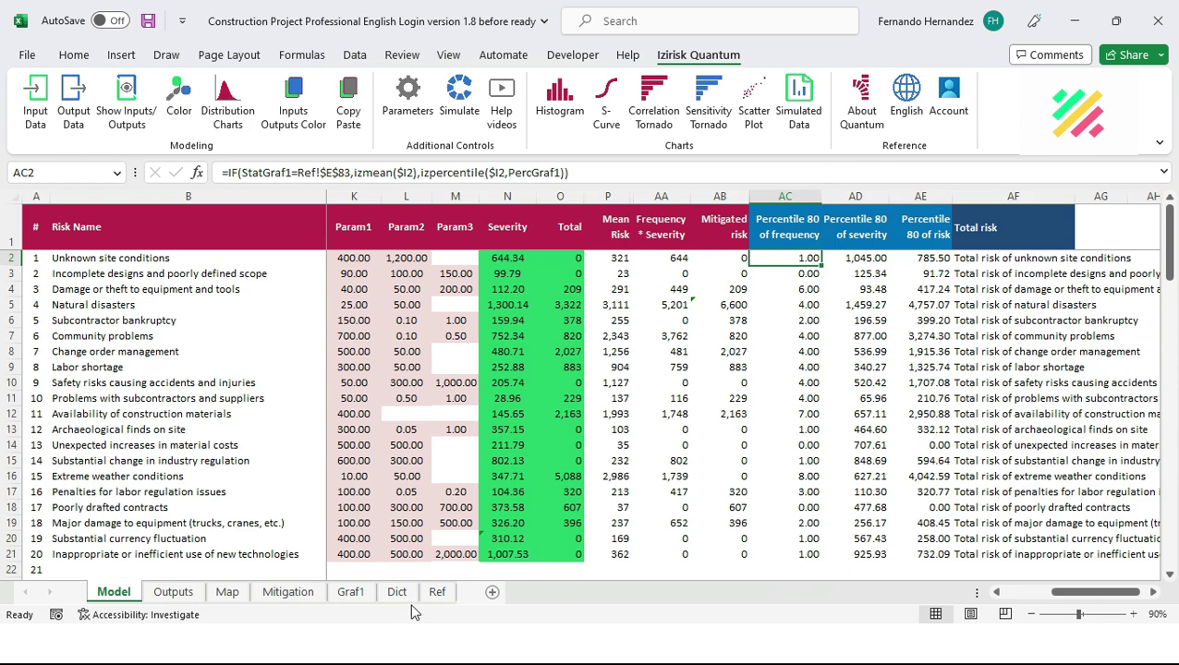
drag(352, 172, 568, 181)
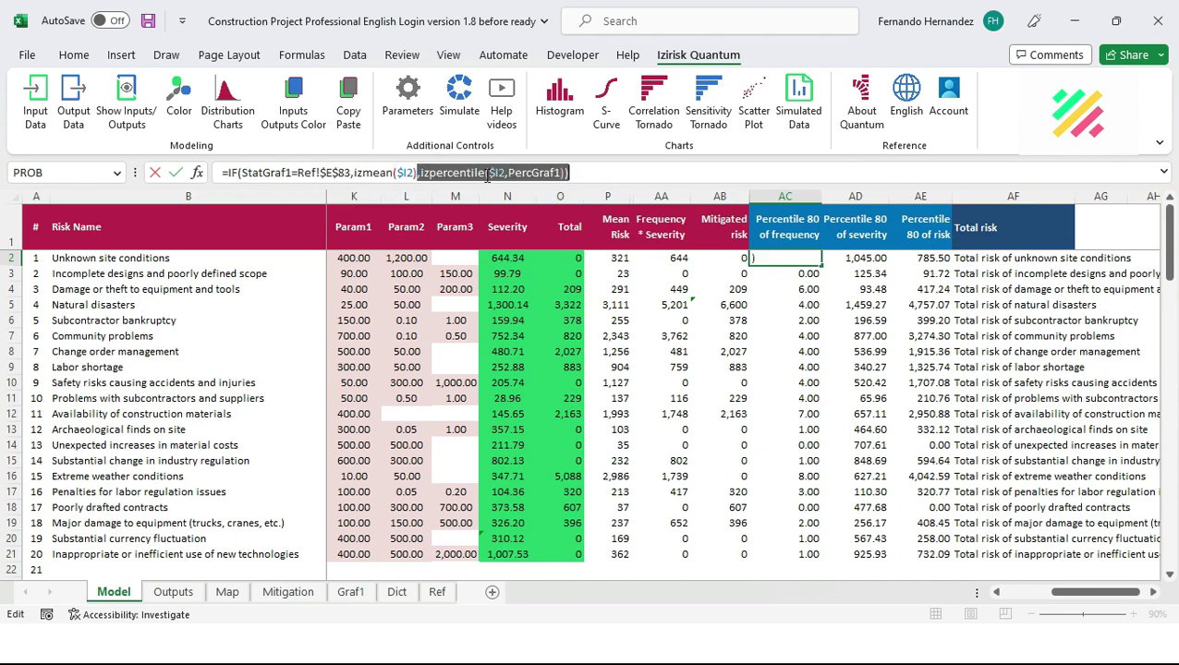
drag(487, 174, 510, 167)
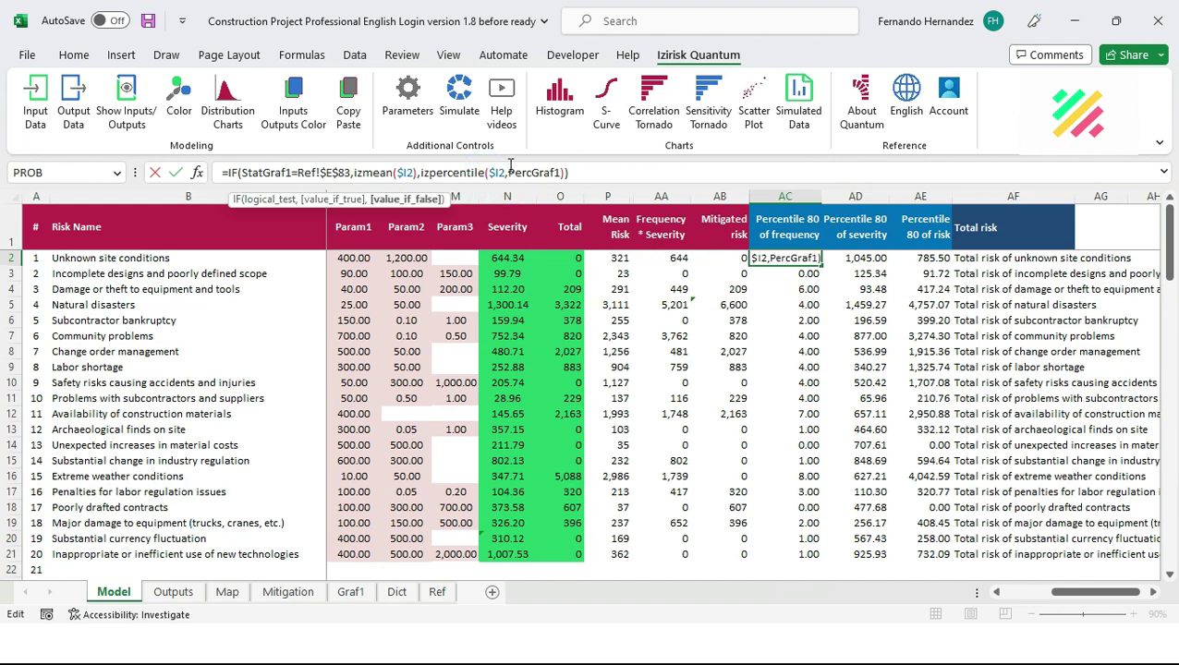
drag(508, 173, 590, 178)
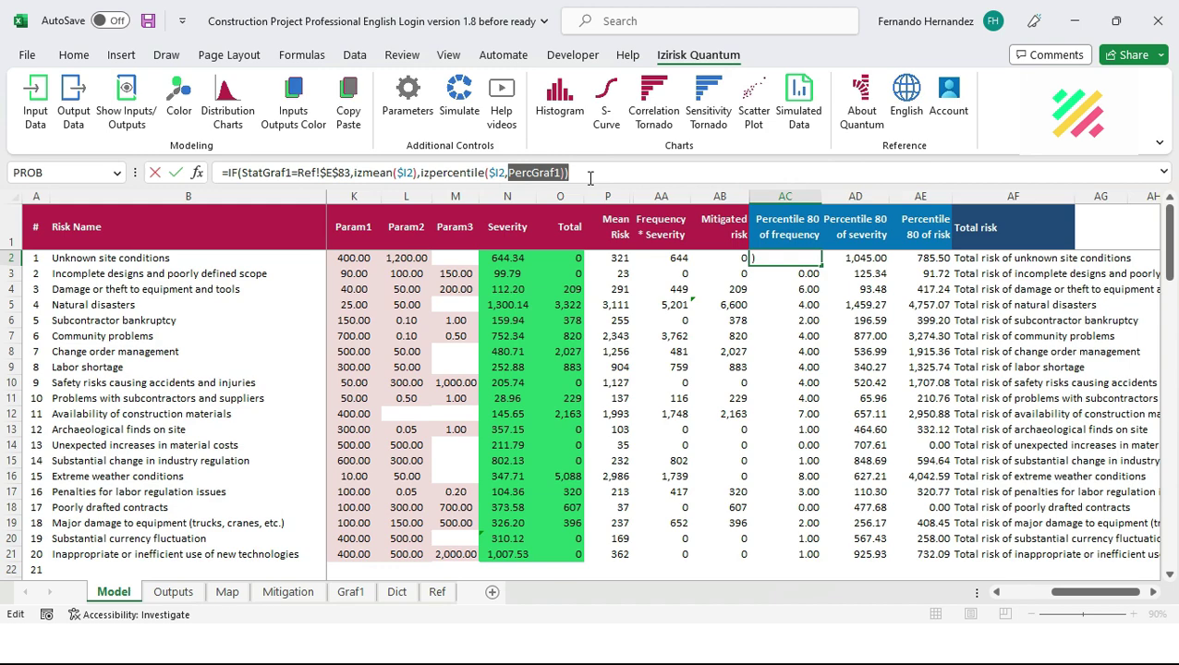
key(Escape)
Switch the Graf1 statistic to Mean and back to Percentile, and inspect the bubbles of the risk horizon chart
click(356, 591)
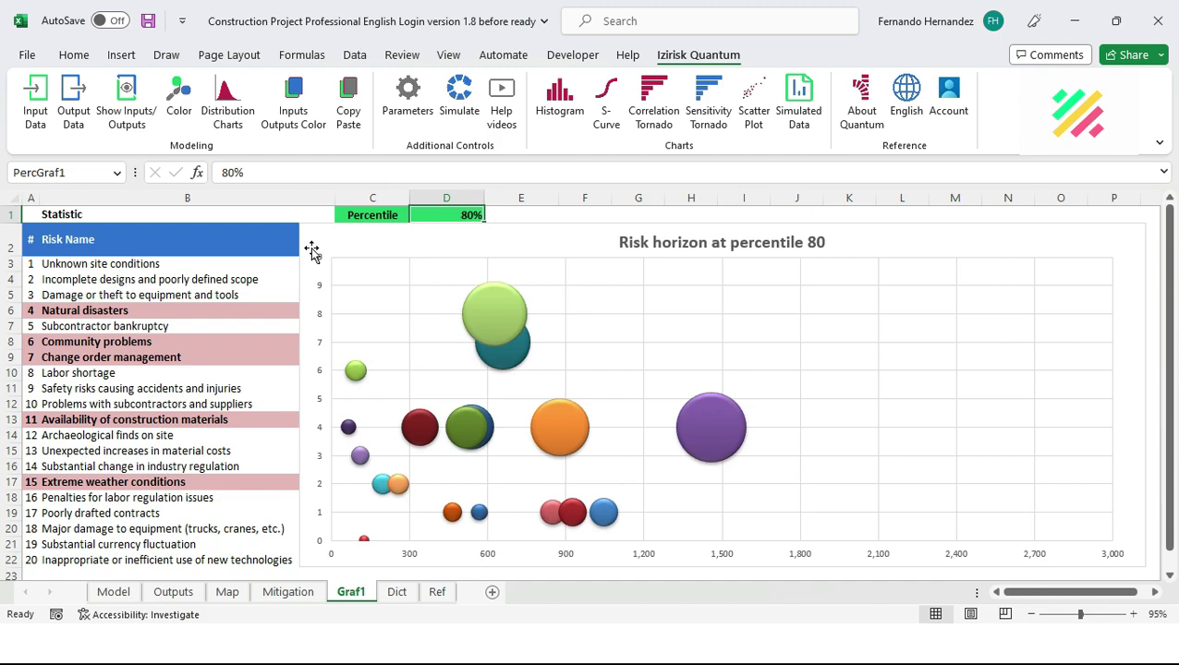
click(374, 215)
click(417, 215)
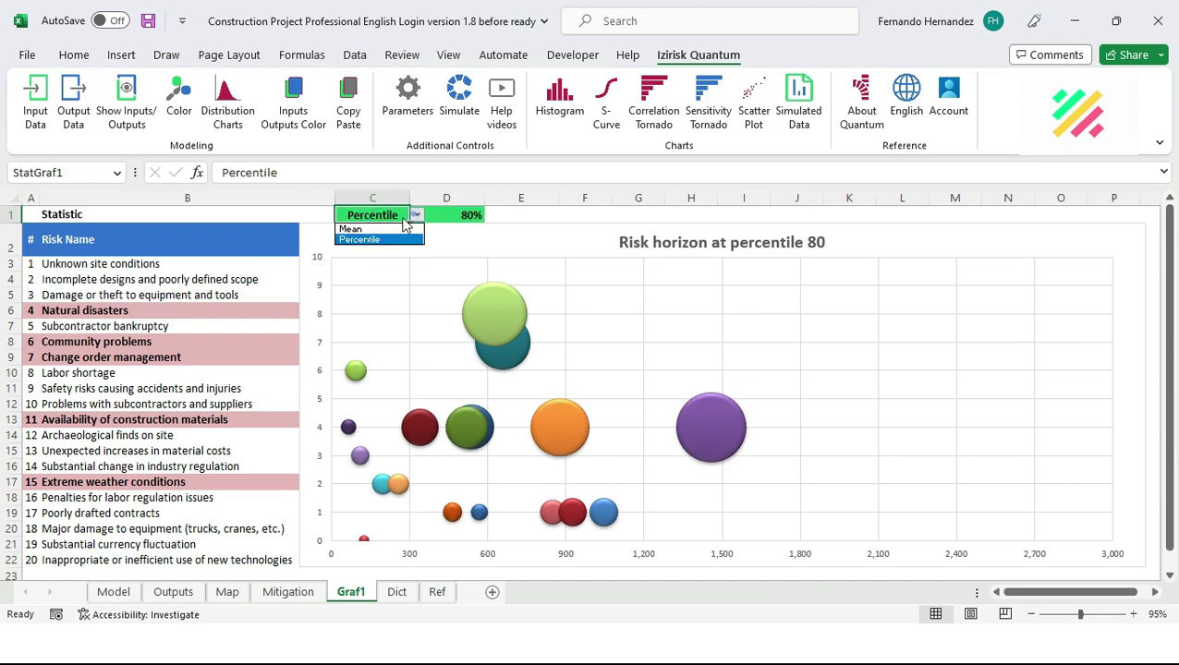
click(388, 229)
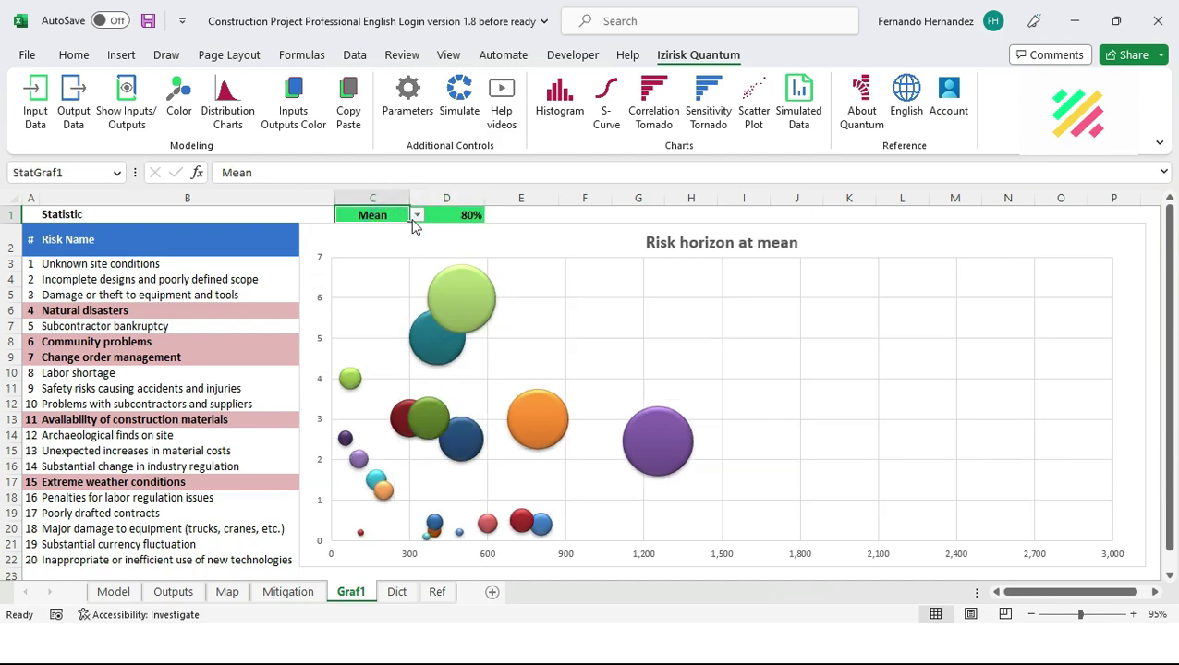
click(417, 215)
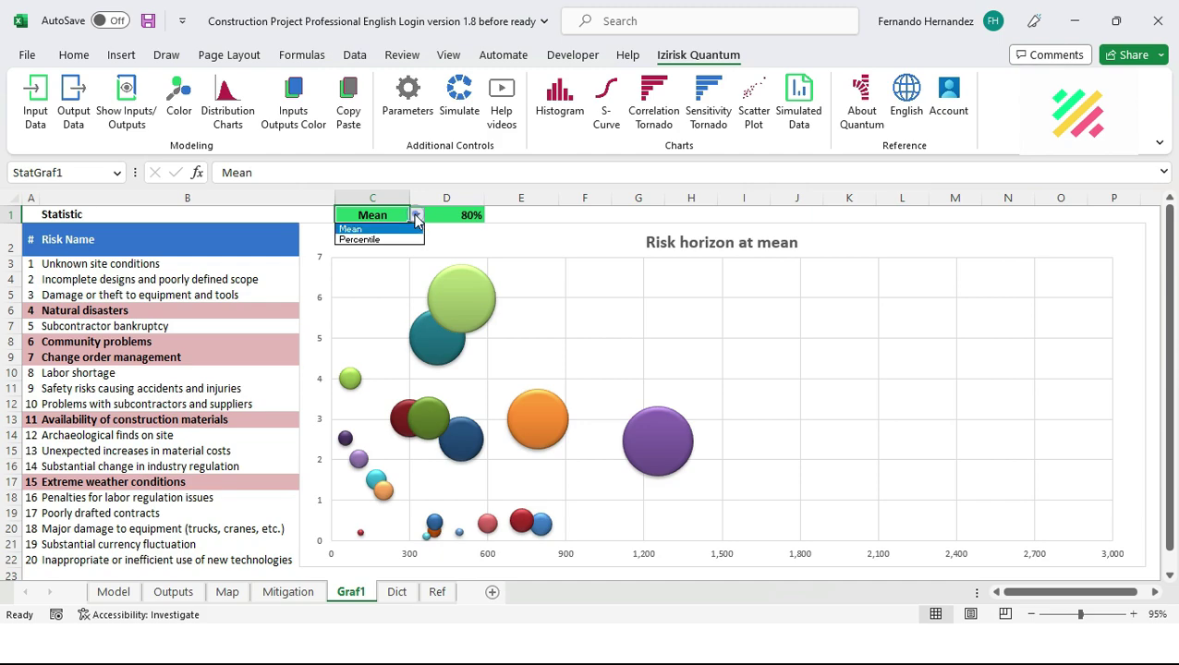
click(400, 240)
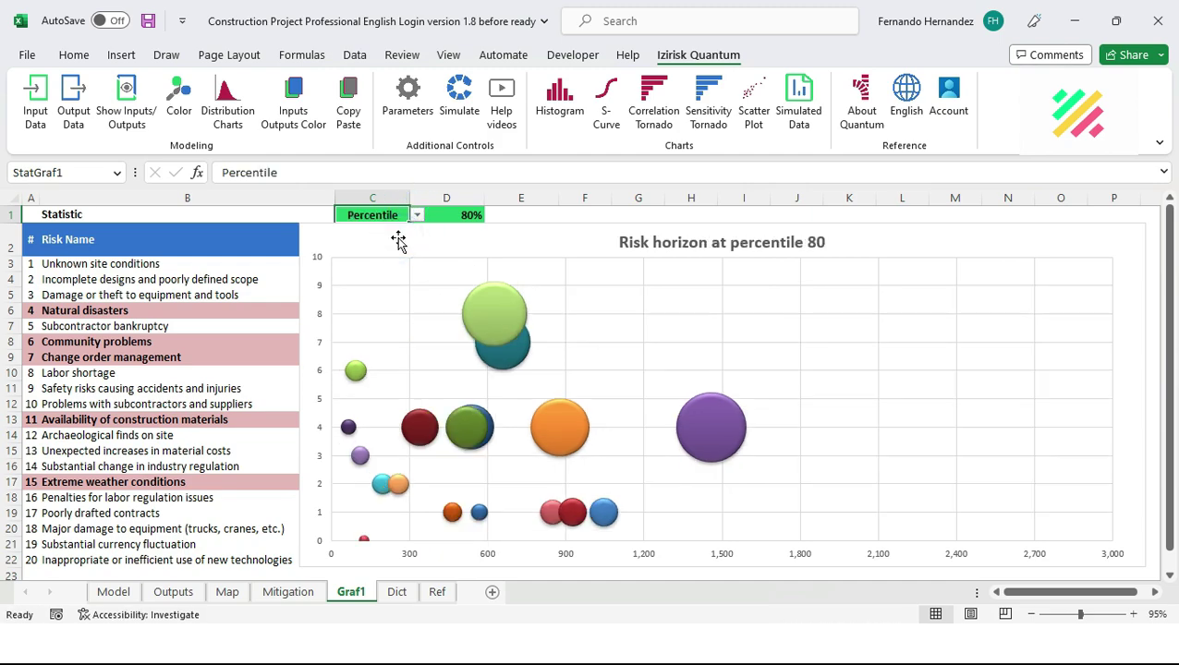
mouse_move(722, 438)
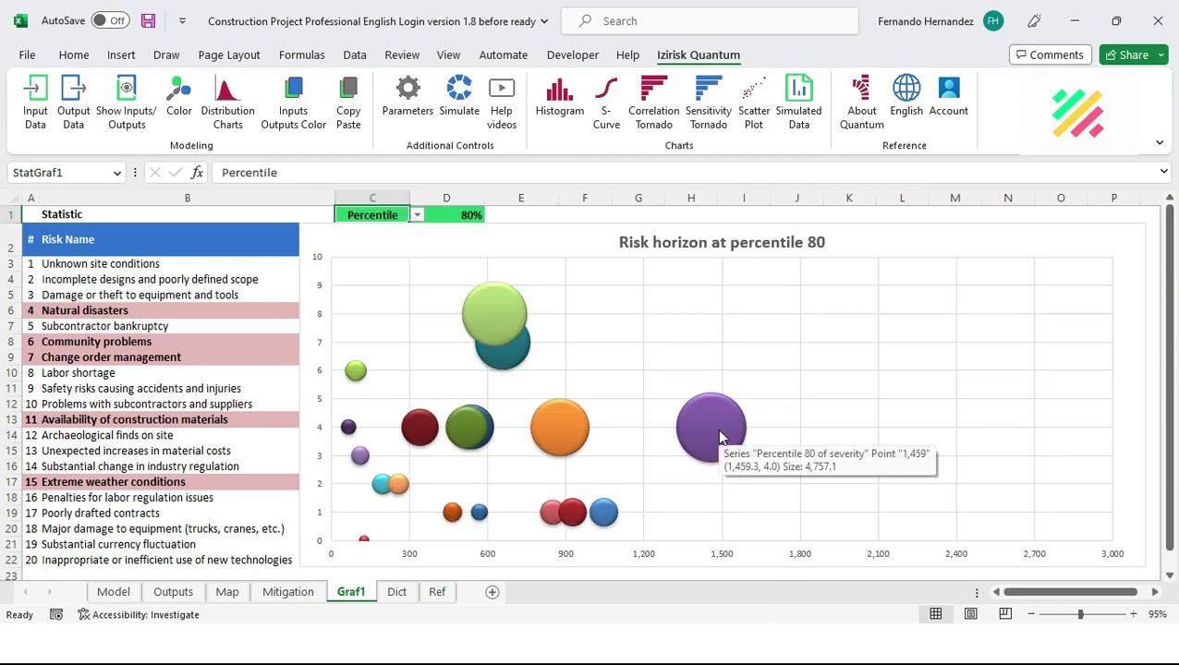
mouse_move(488, 319)
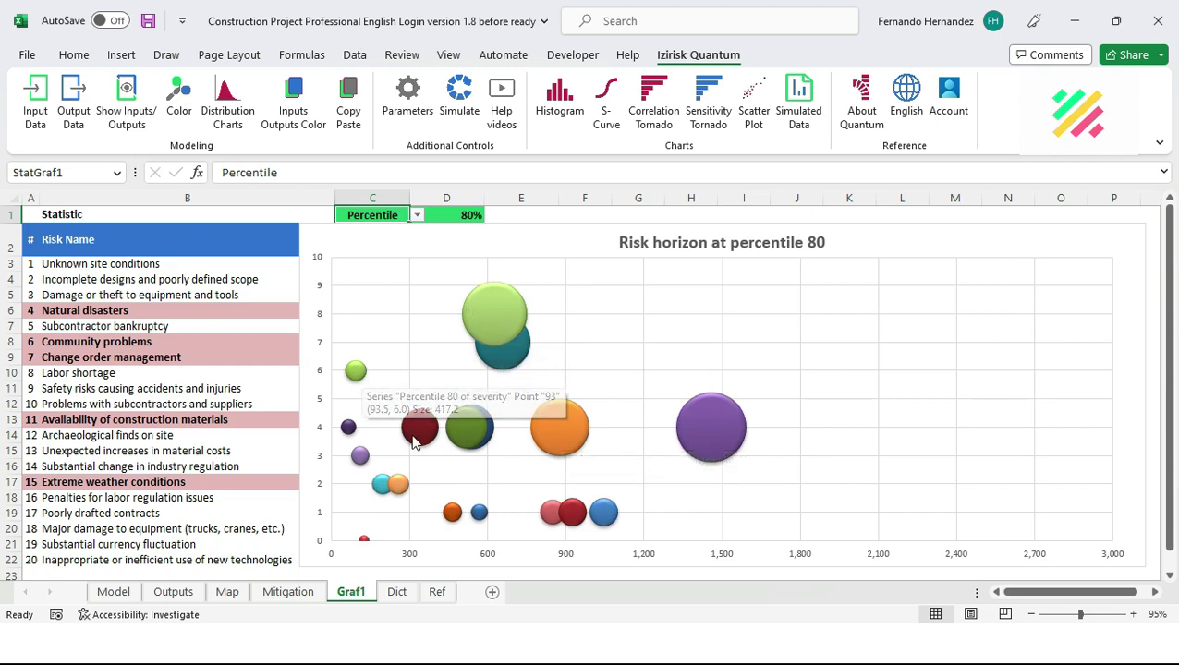
mouse_move(415, 444)
Set the Graf1 percentile to 95% and inspect the large purple bubble in the risk horizon chart
click(467, 216)
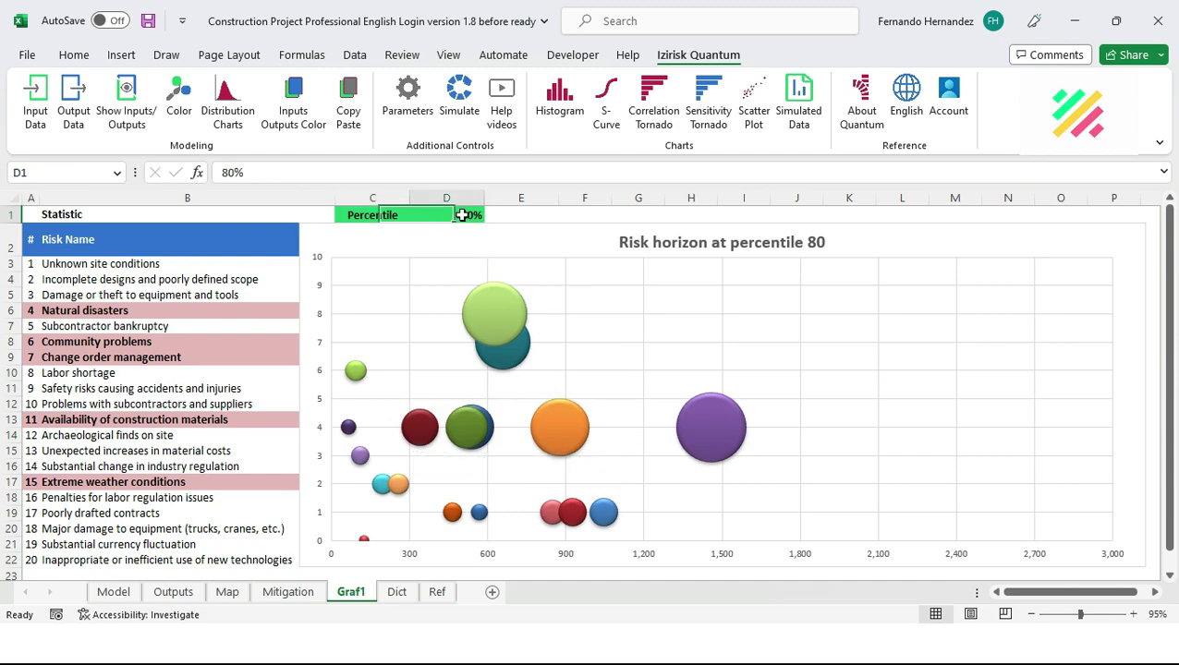
text(95)
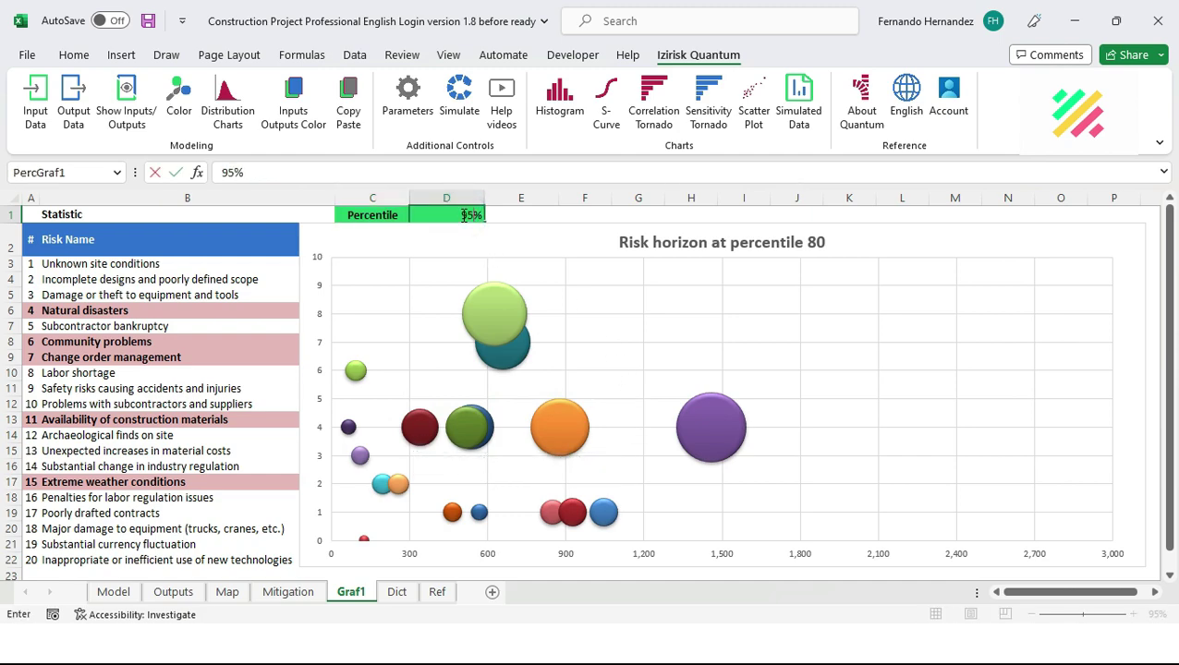
text(5)
key(Return)
mouse_move(774, 438)
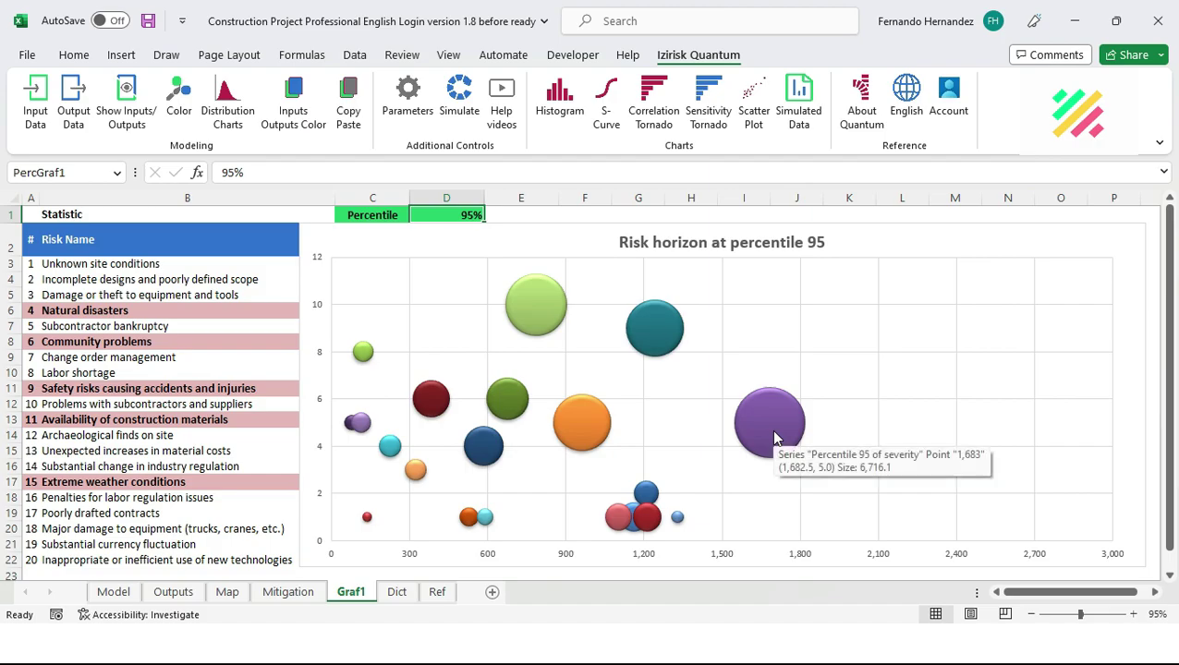